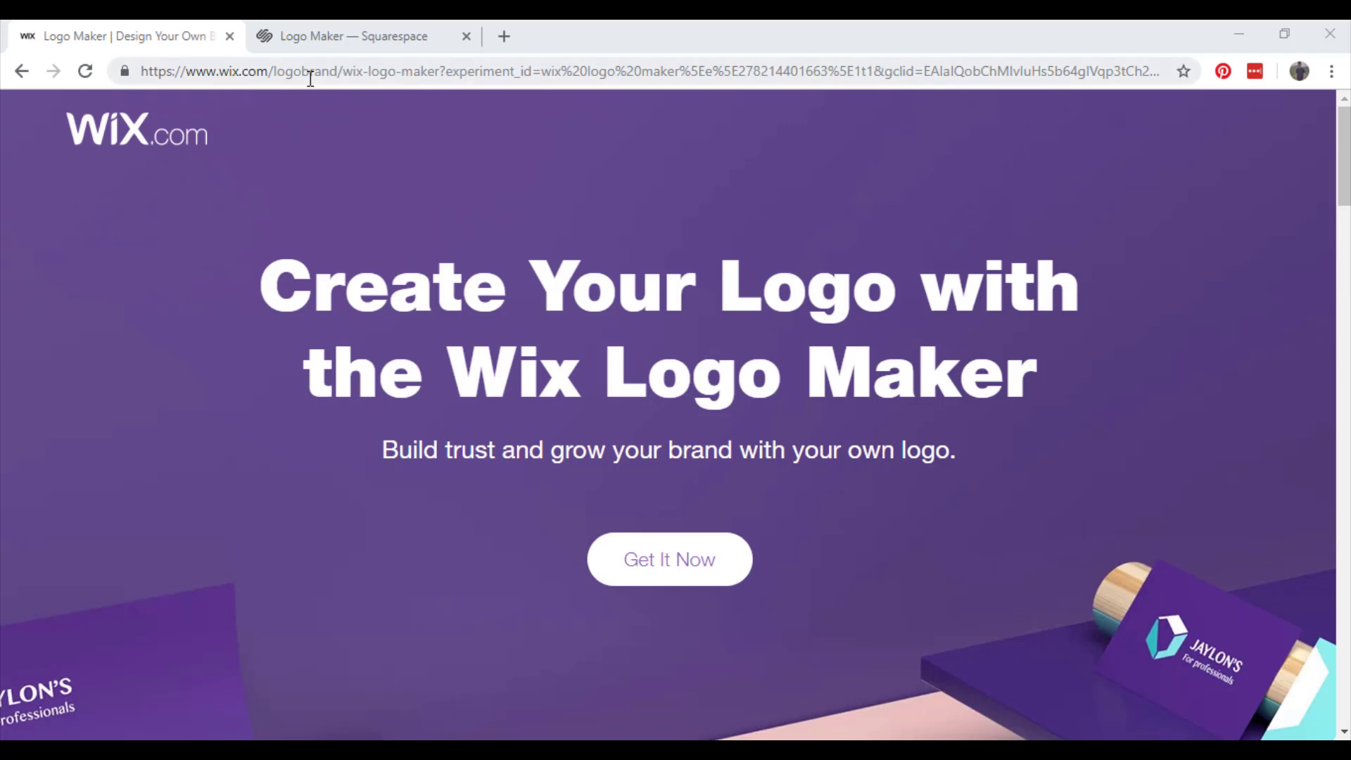
Step: Switch to the Squarespace Logo Maker page and start a logo for the company name "Profile Tree"
click(342, 45)
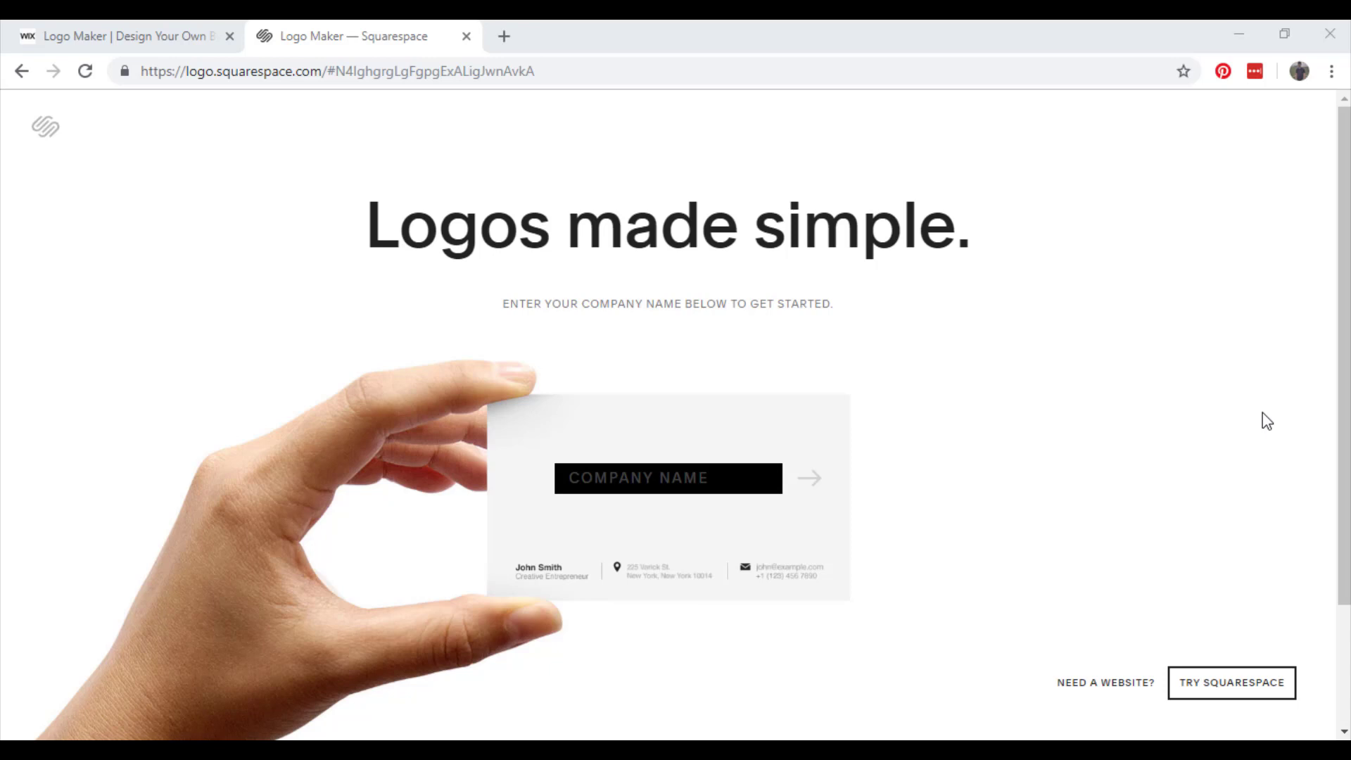
click(687, 464)
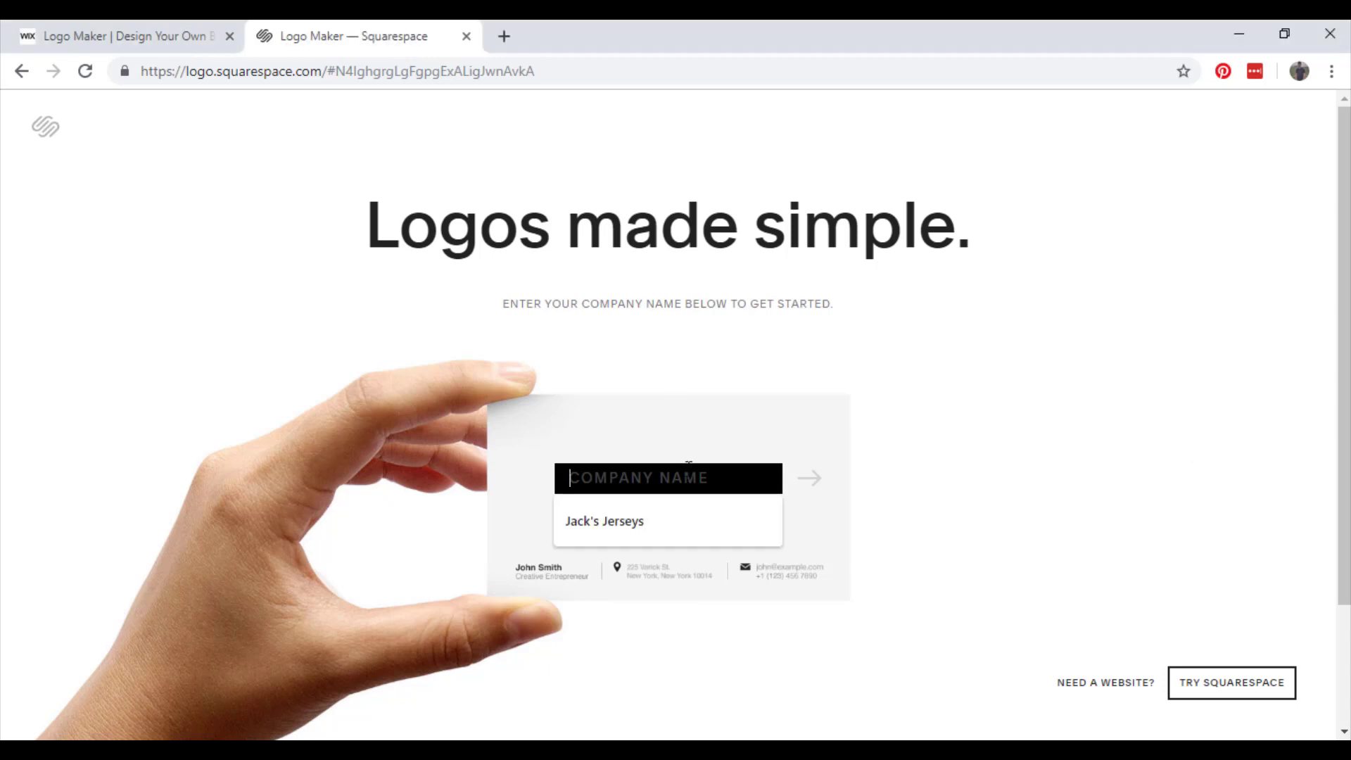
text(Profile Tree)
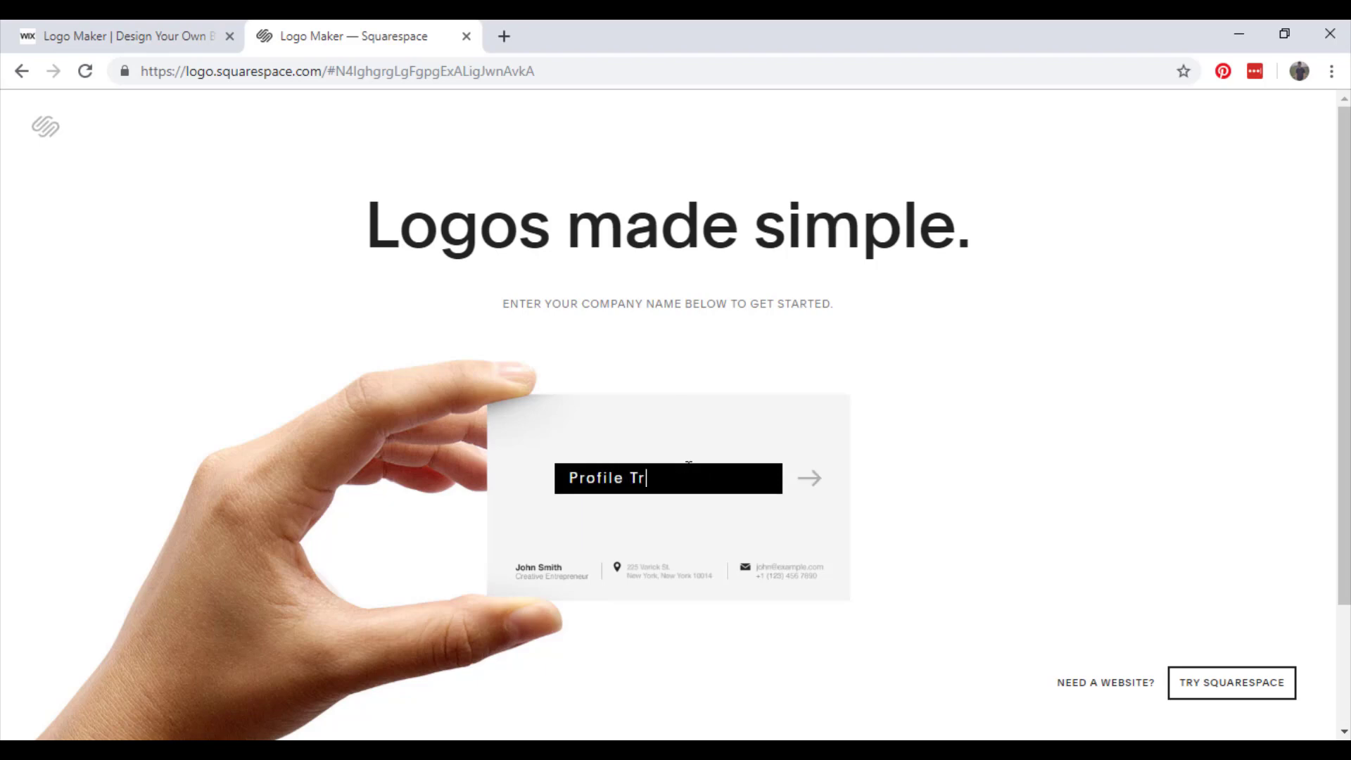
click(812, 480)
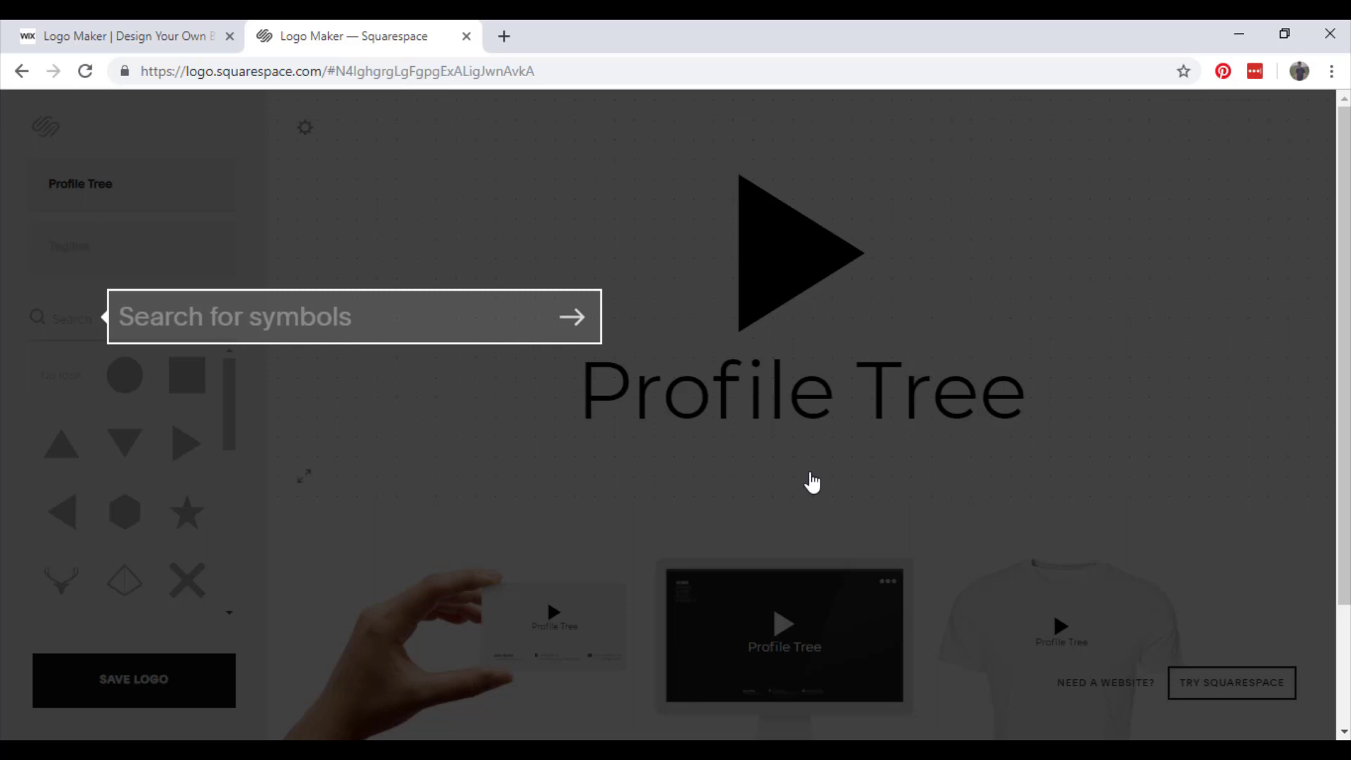
Step: Search the logo symbols for "Tree"
click(396, 319)
text(tRE)
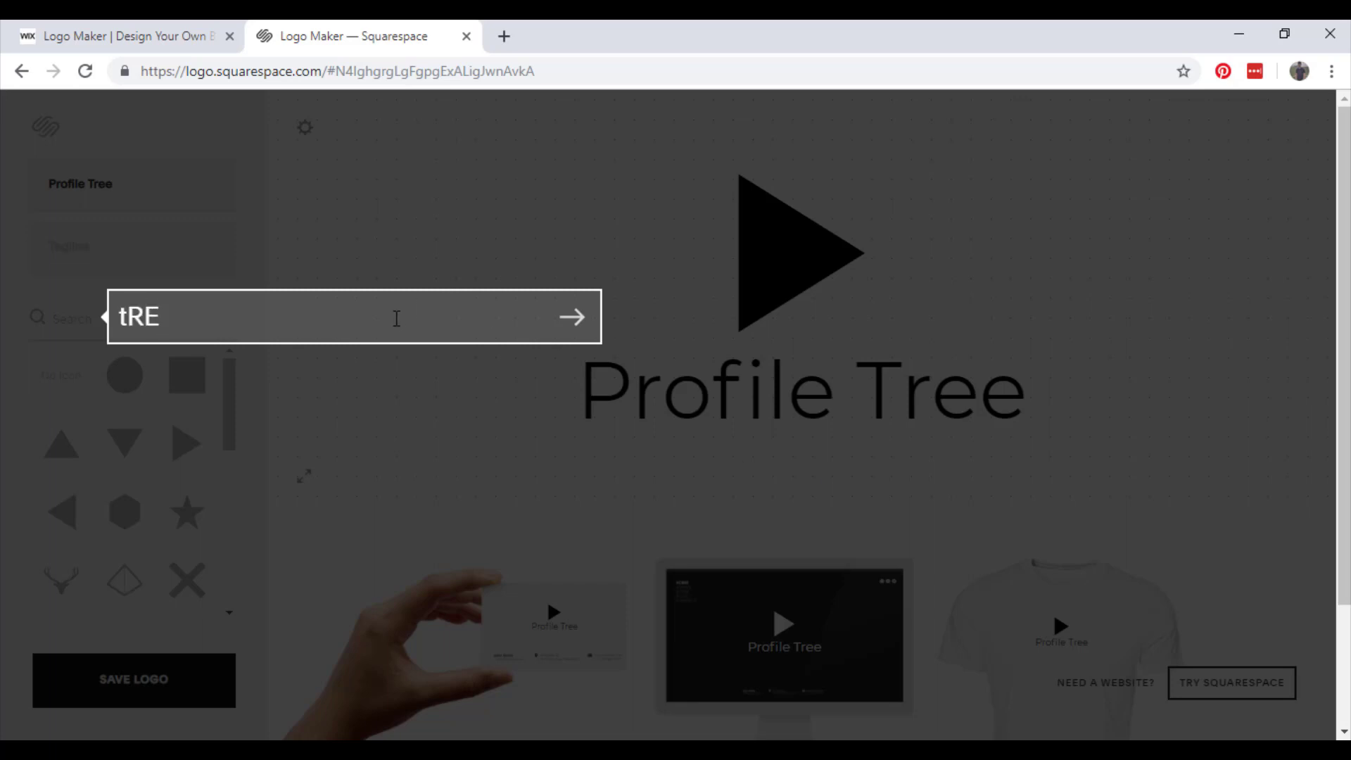
key(BackSpace)
key(BackSpace)
key(BackSpace)
text(Tree)
key(Return)
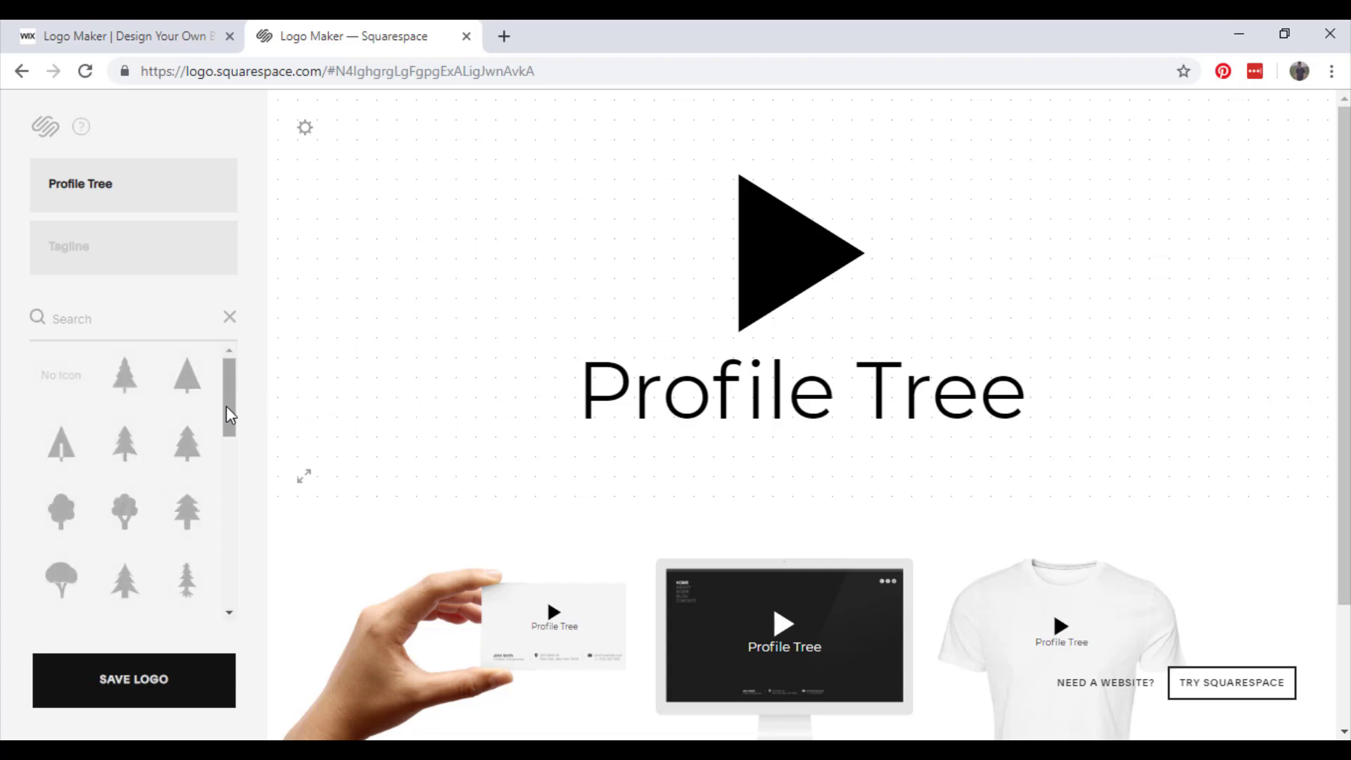
Step: Browse the tree symbols and use the one with a forked trunk and a round crown of separate leaves as the logo icon
scroll(176, 464, down, 2)
scroll(162, 470, down, 5)
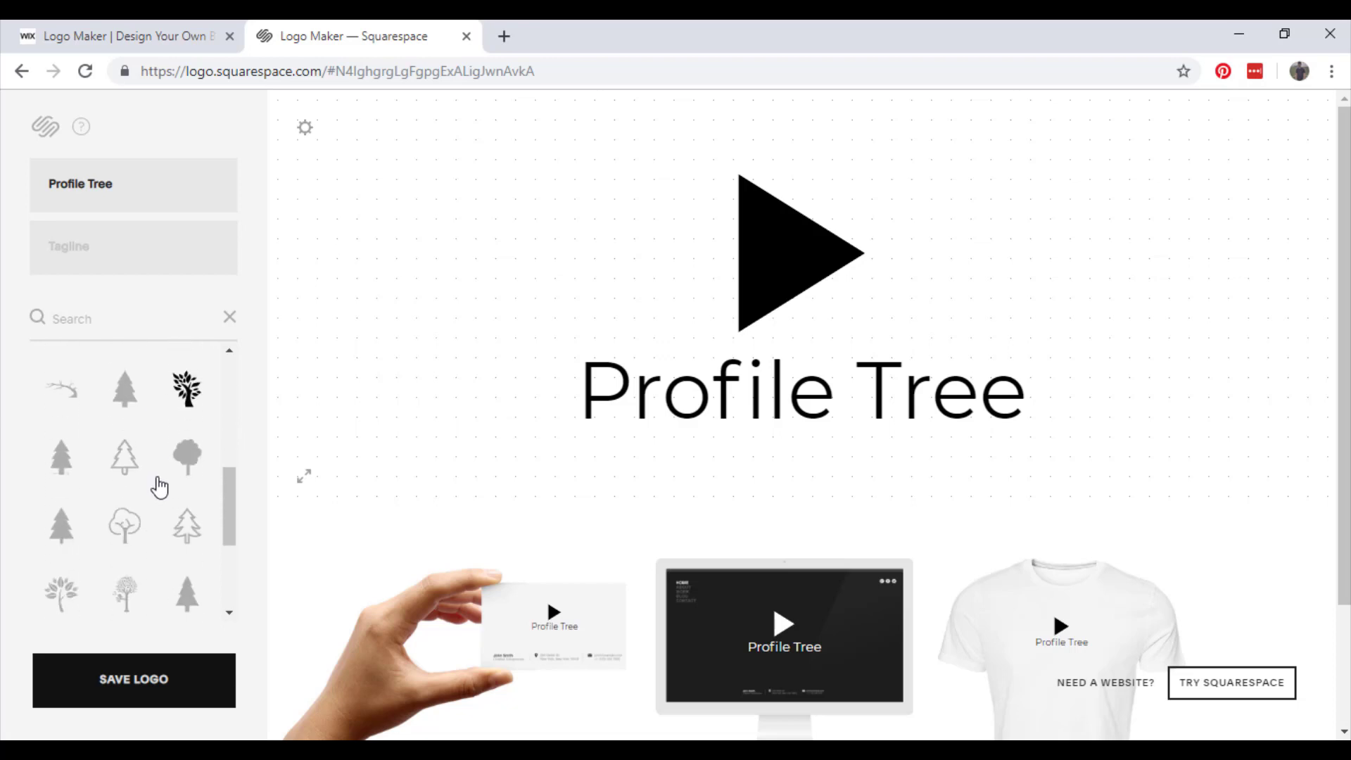
scroll(160, 487, down, 1)
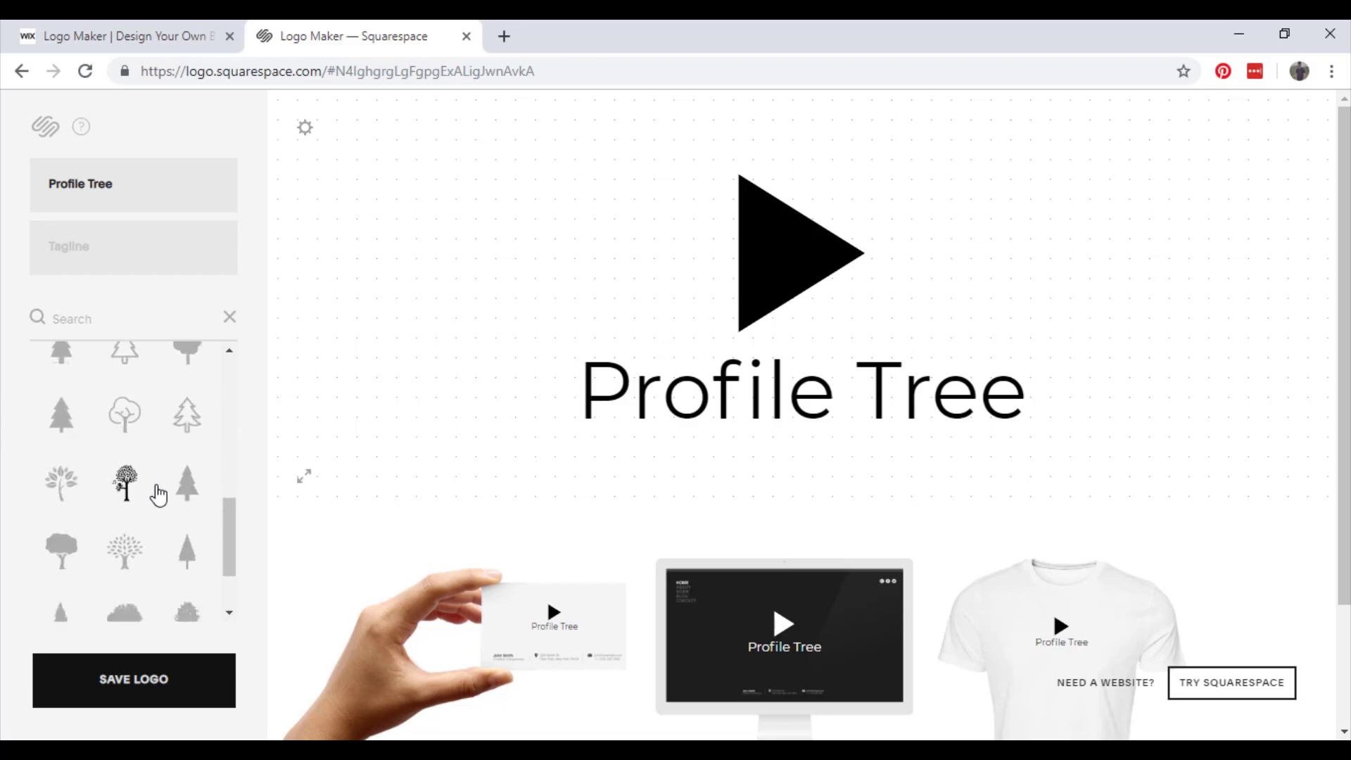
scroll(159, 492, down, 1)
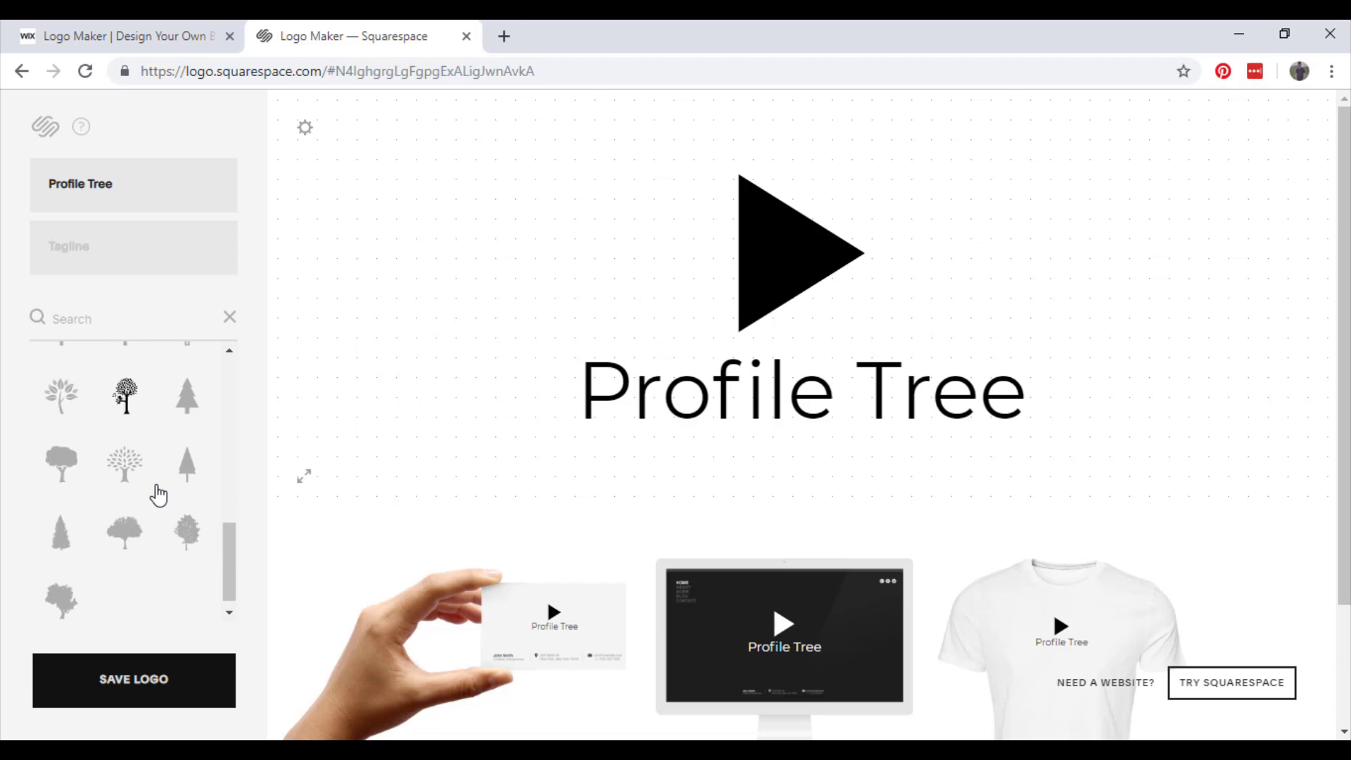
scroll(159, 495, up, 1)
scroll(158, 495, up, 2)
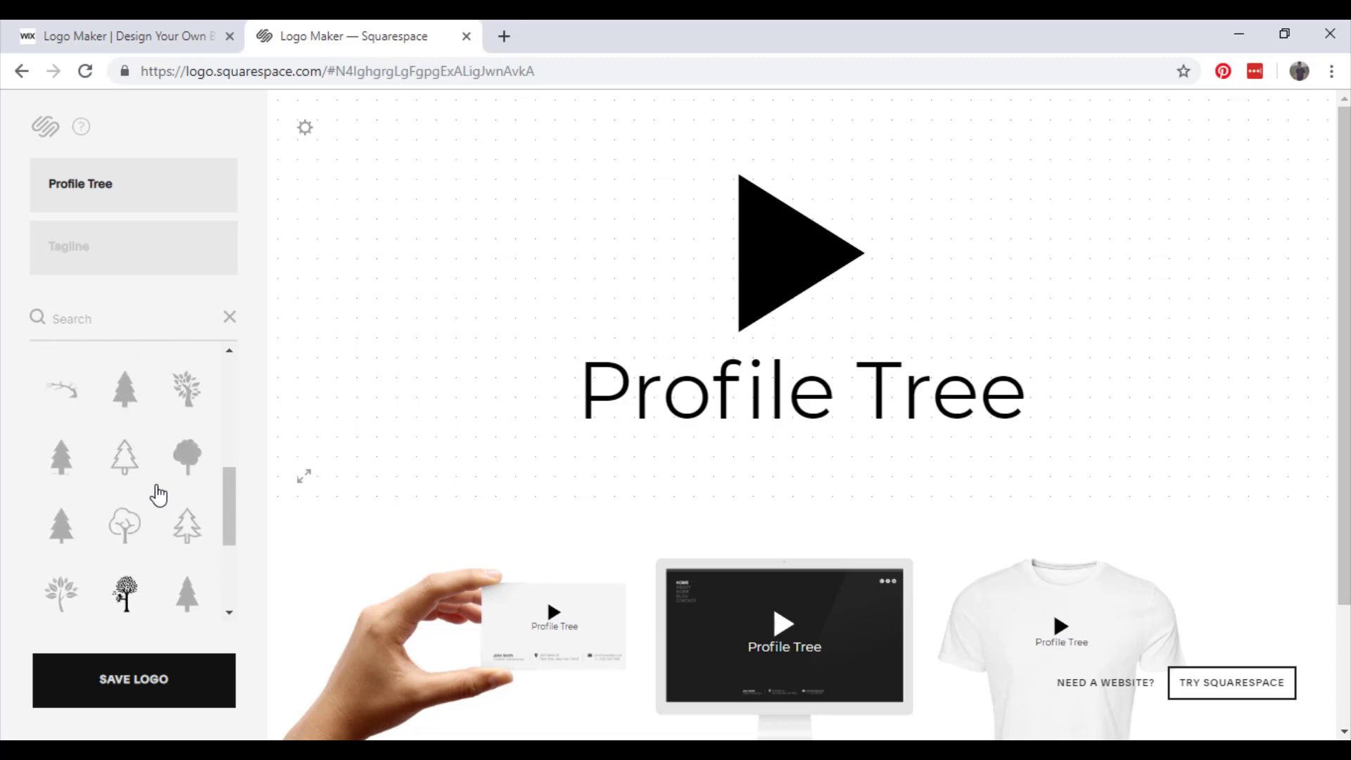
scroll(159, 495, up, 2)
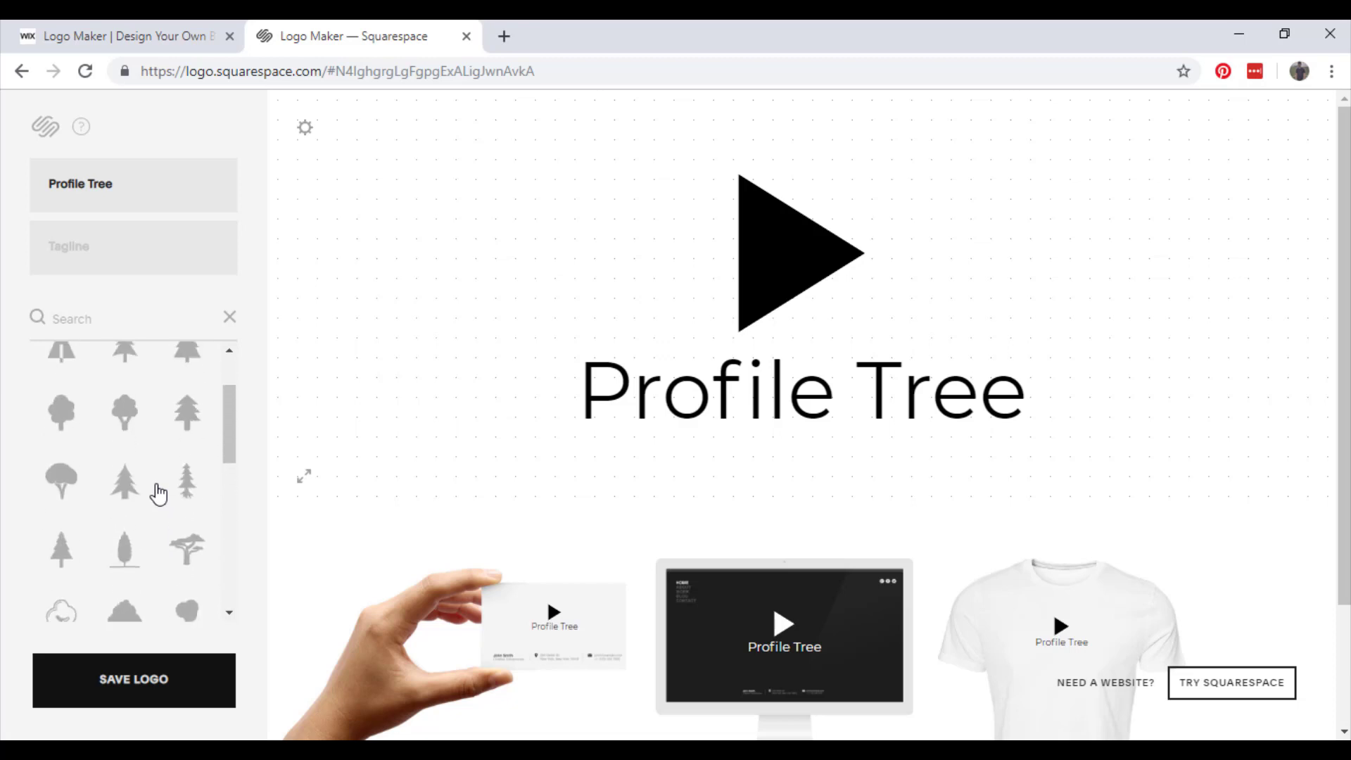
scroll(158, 495, up, 2)
scroll(158, 496, down, 6)
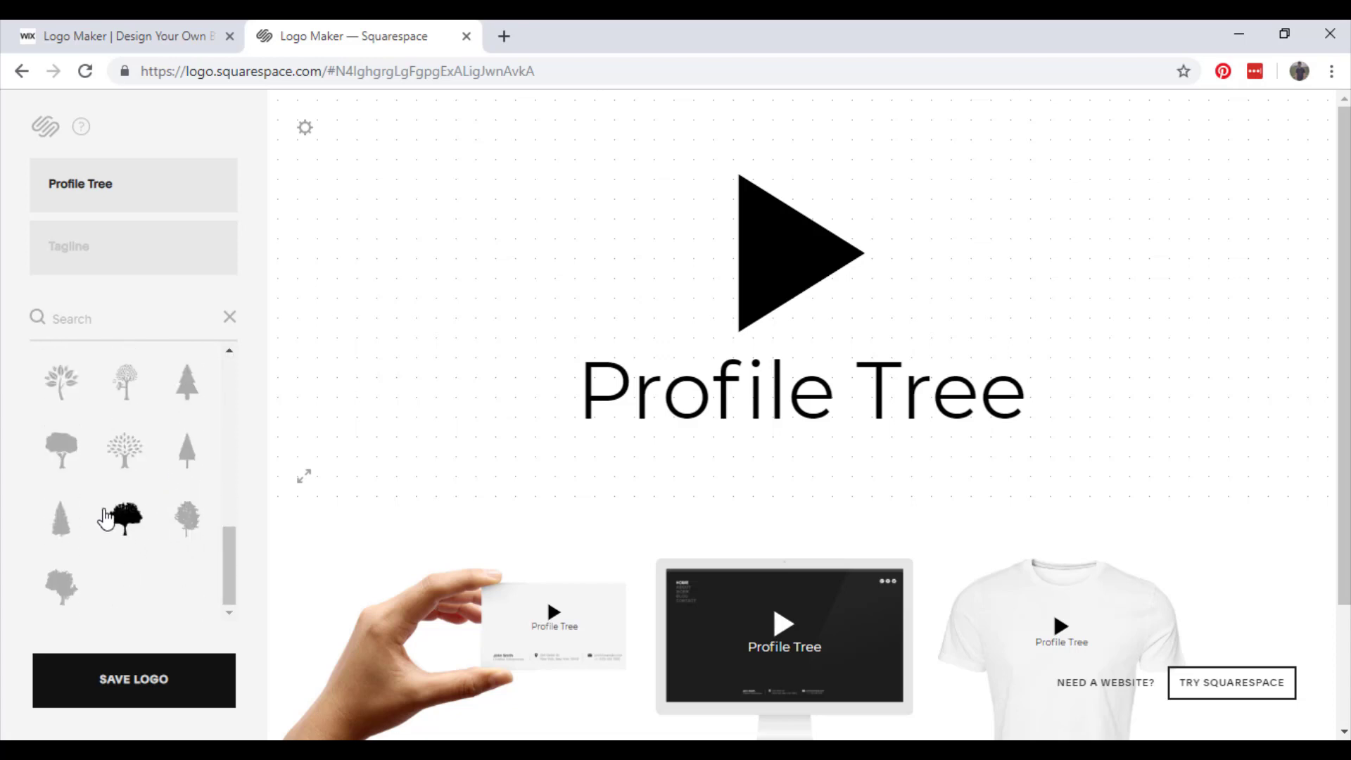
click(121, 458)
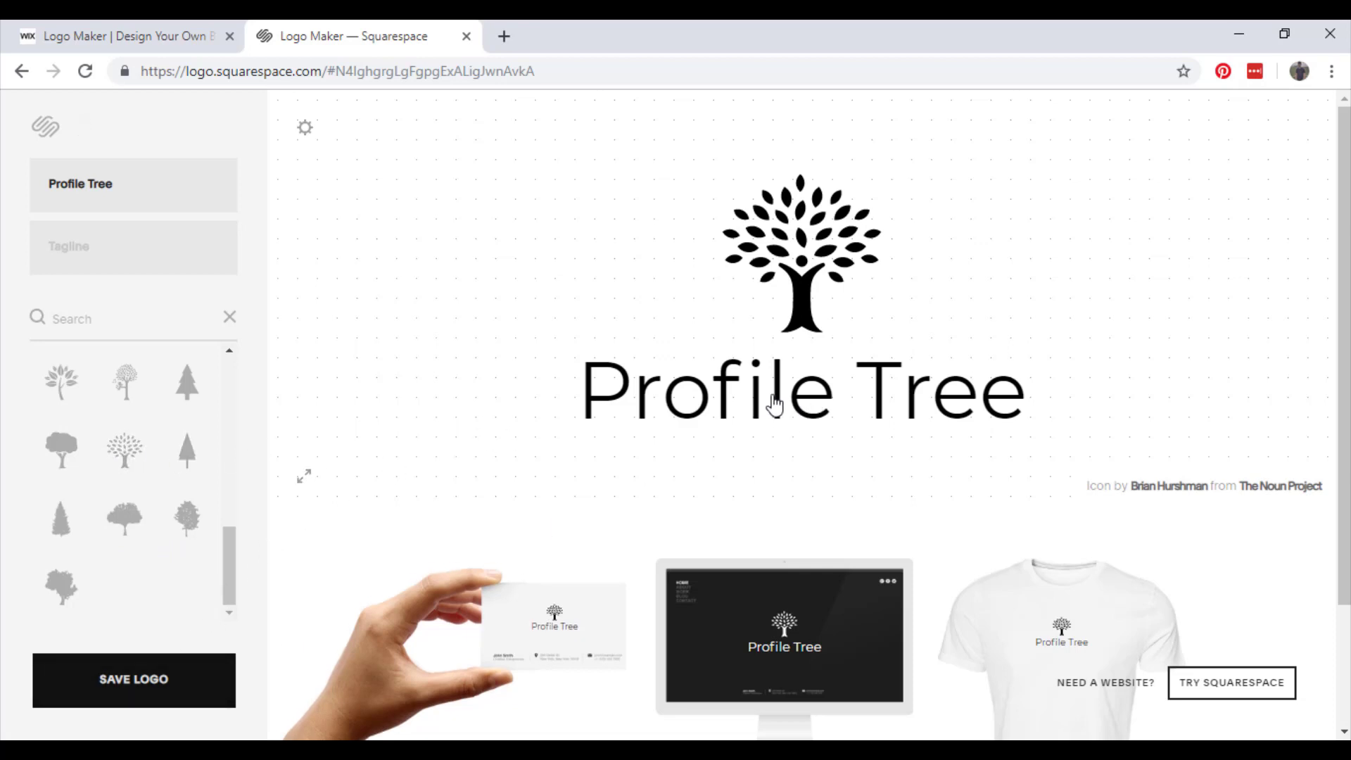
Step: Add the tagline "Connecting People" and move it to sit centred just beneath the company name
click(176, 248)
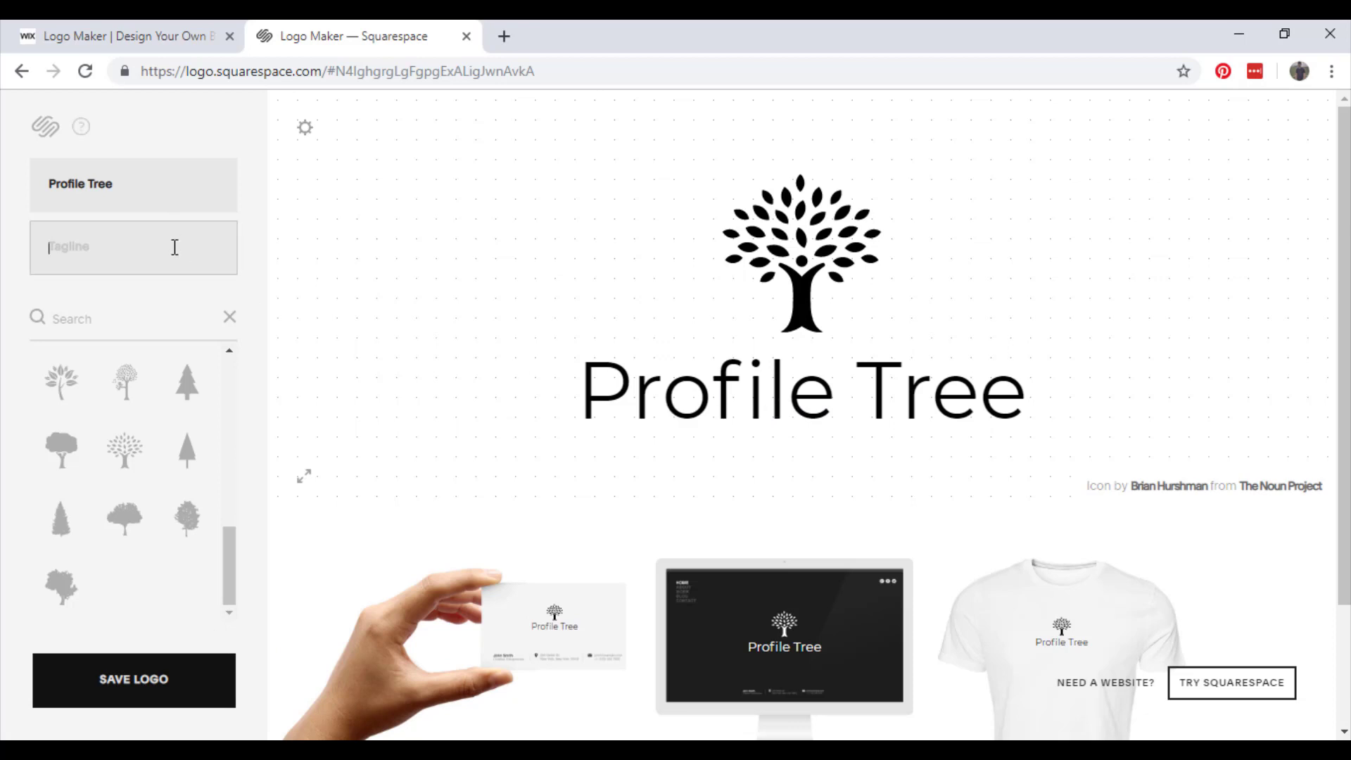
text(Con)
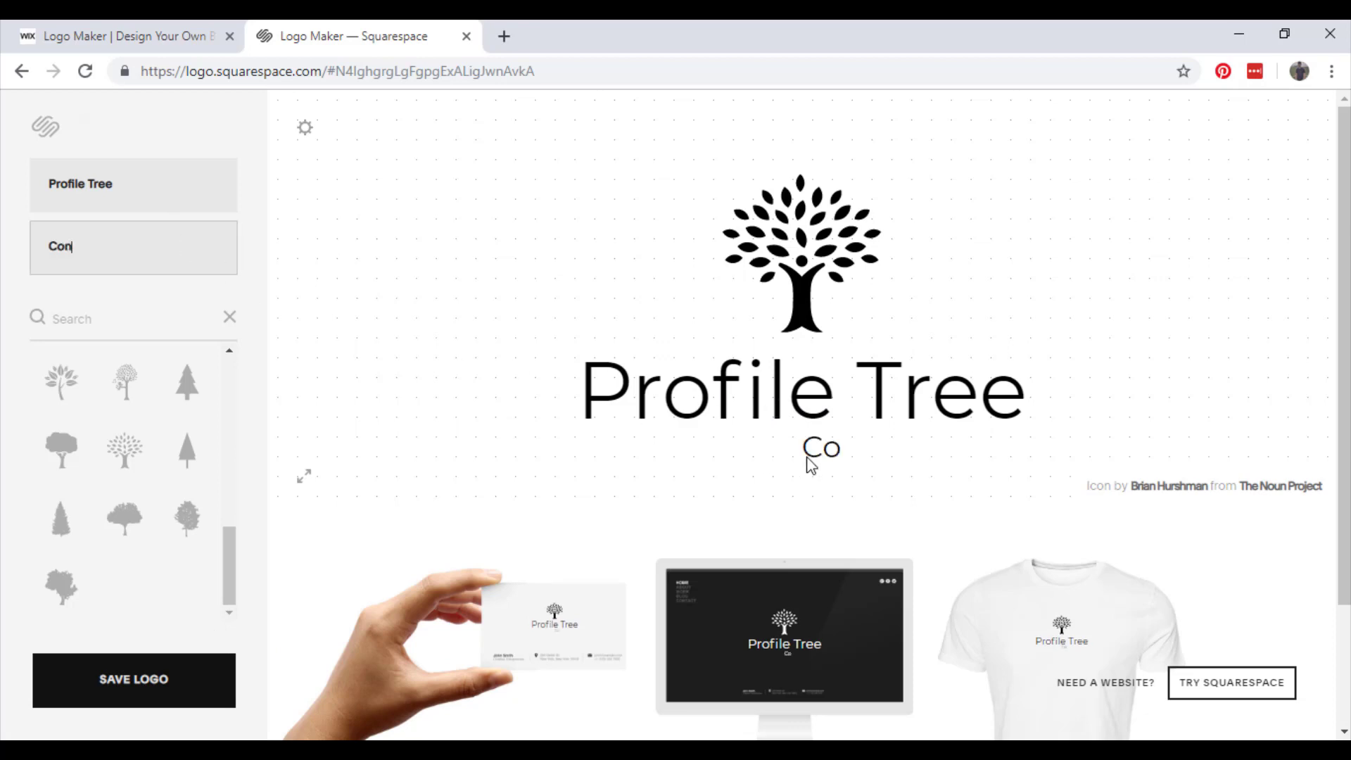
text(necting People)
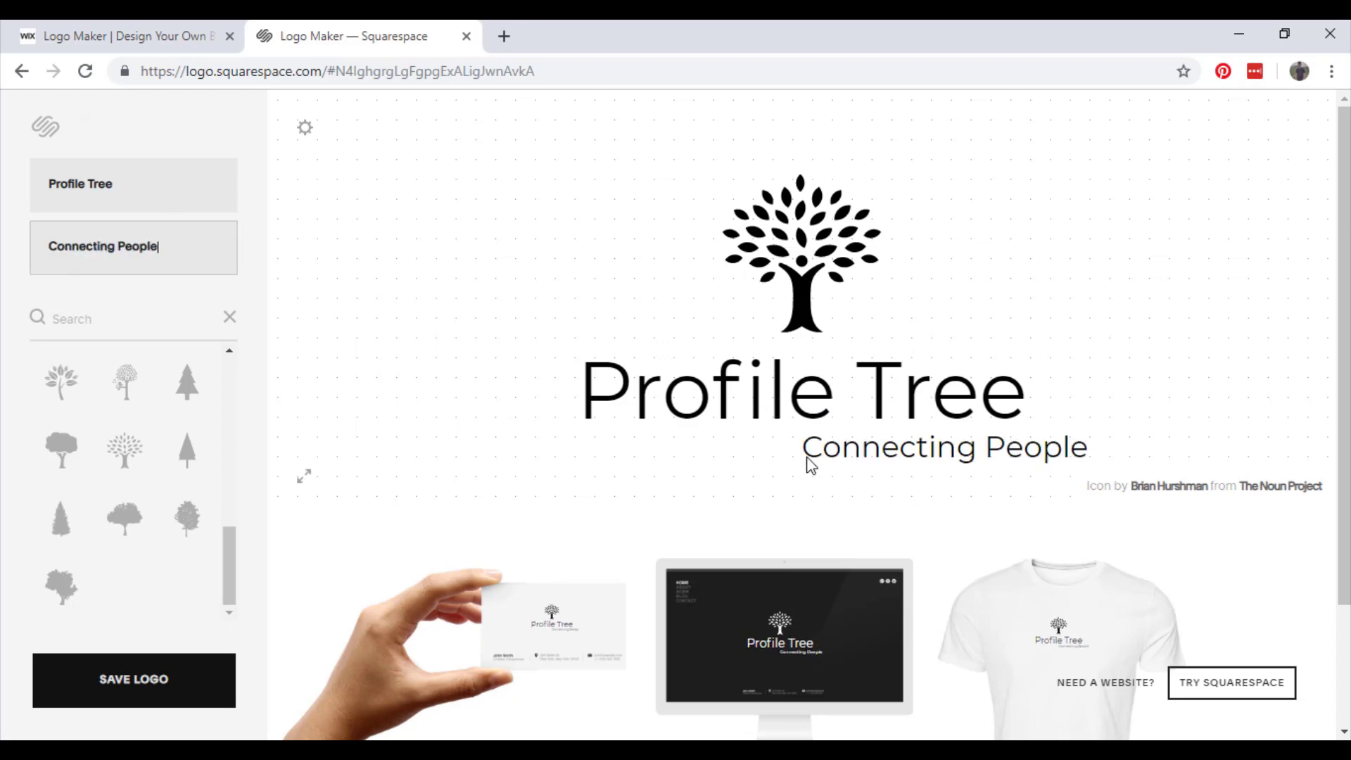
click(808, 493)
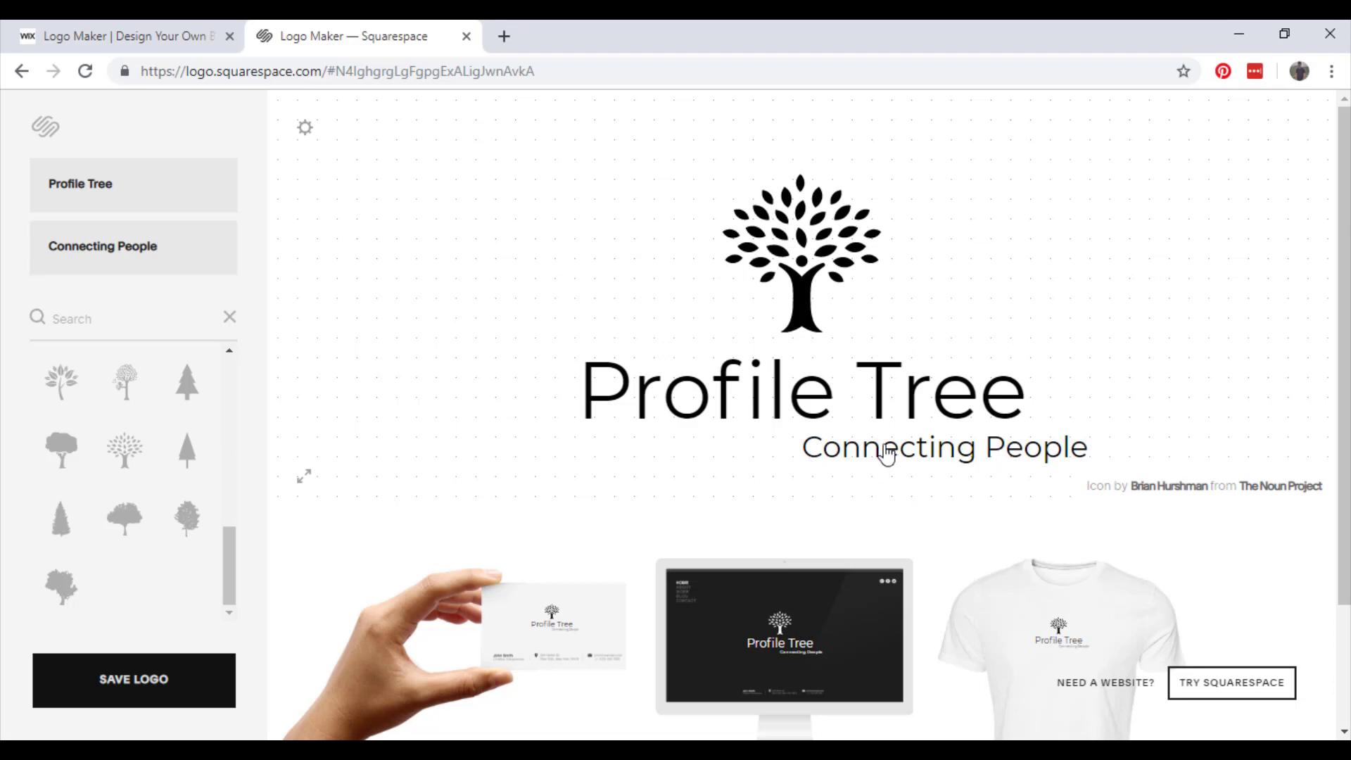
click(806, 451)
drag(806, 451, 720, 438)
Step: Try out the tagline's font weight options, keep it Regular, and set its font style to Italic
click(521, 175)
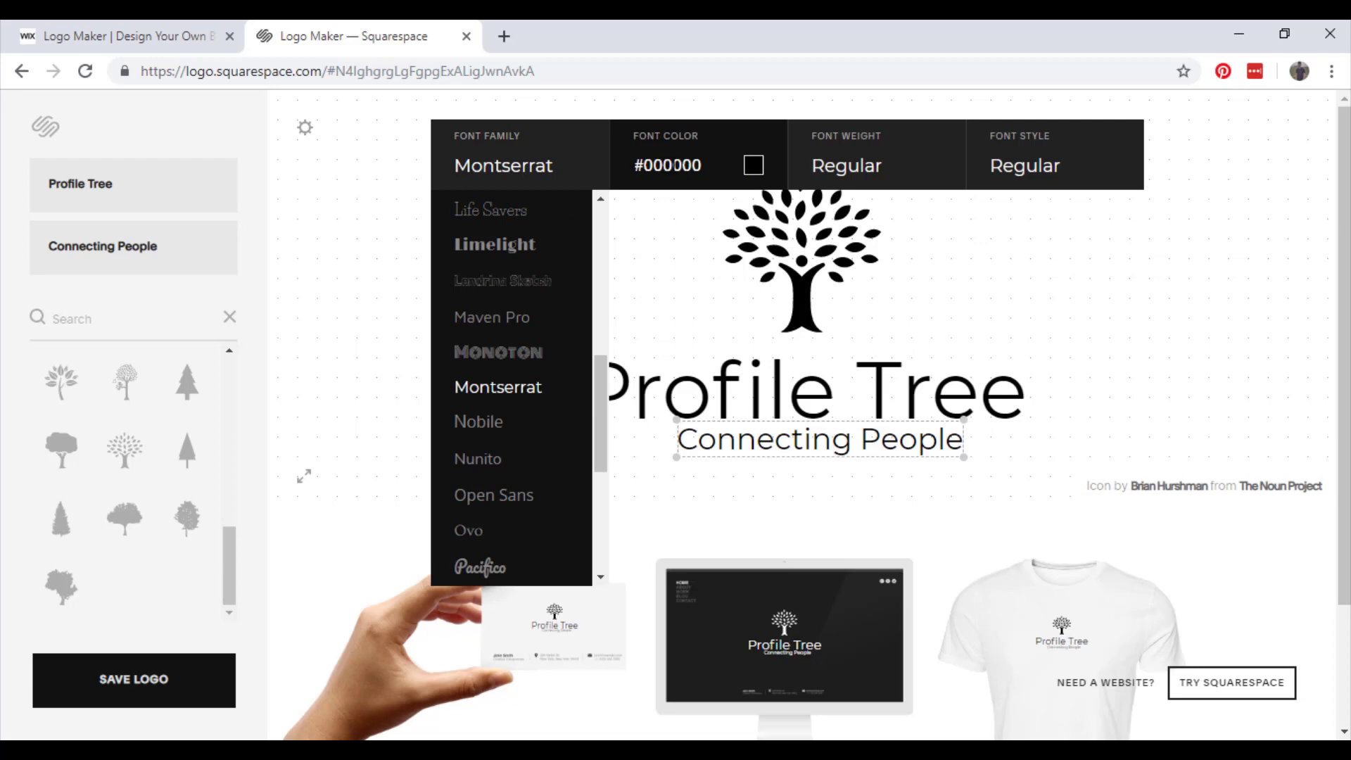
click(866, 169)
click(865, 169)
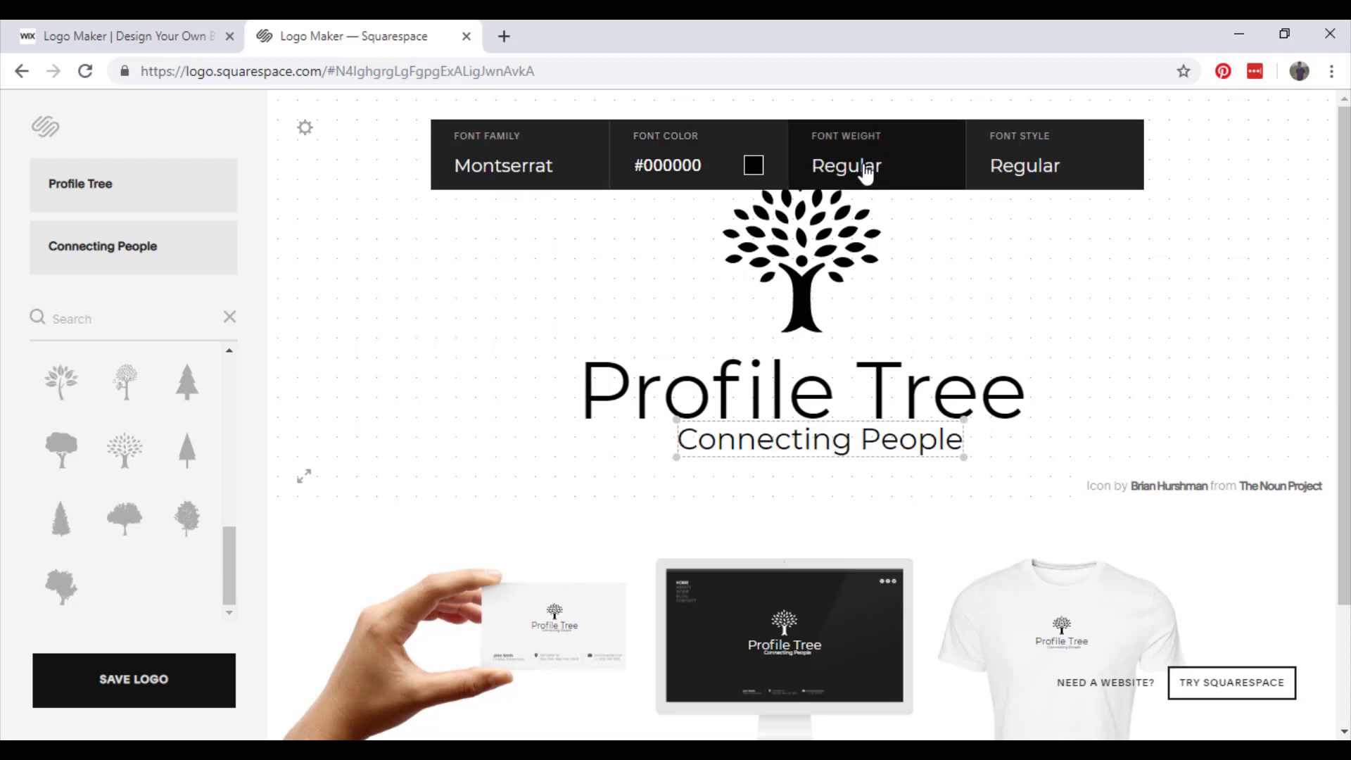
click(866, 169)
click(866, 169)
click(1062, 173)
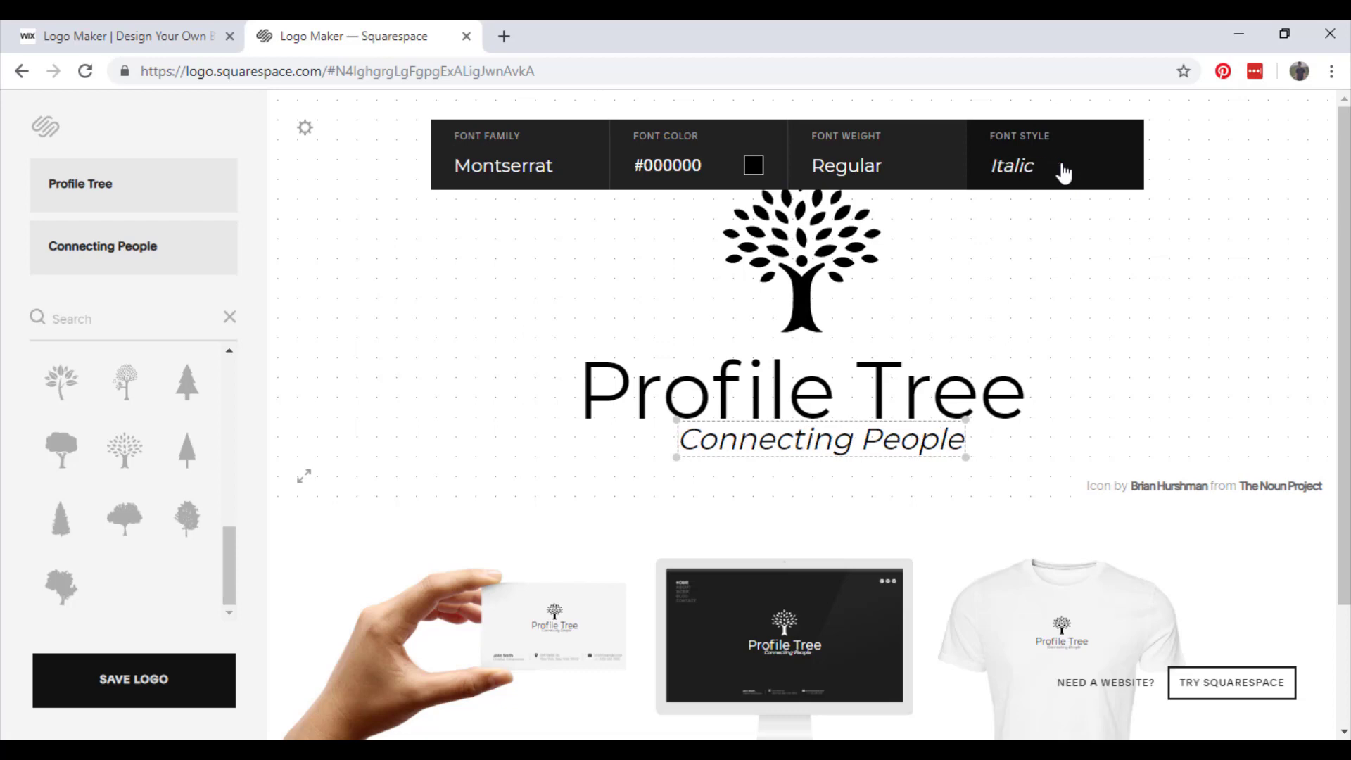
click(1063, 172)
click(1063, 172)
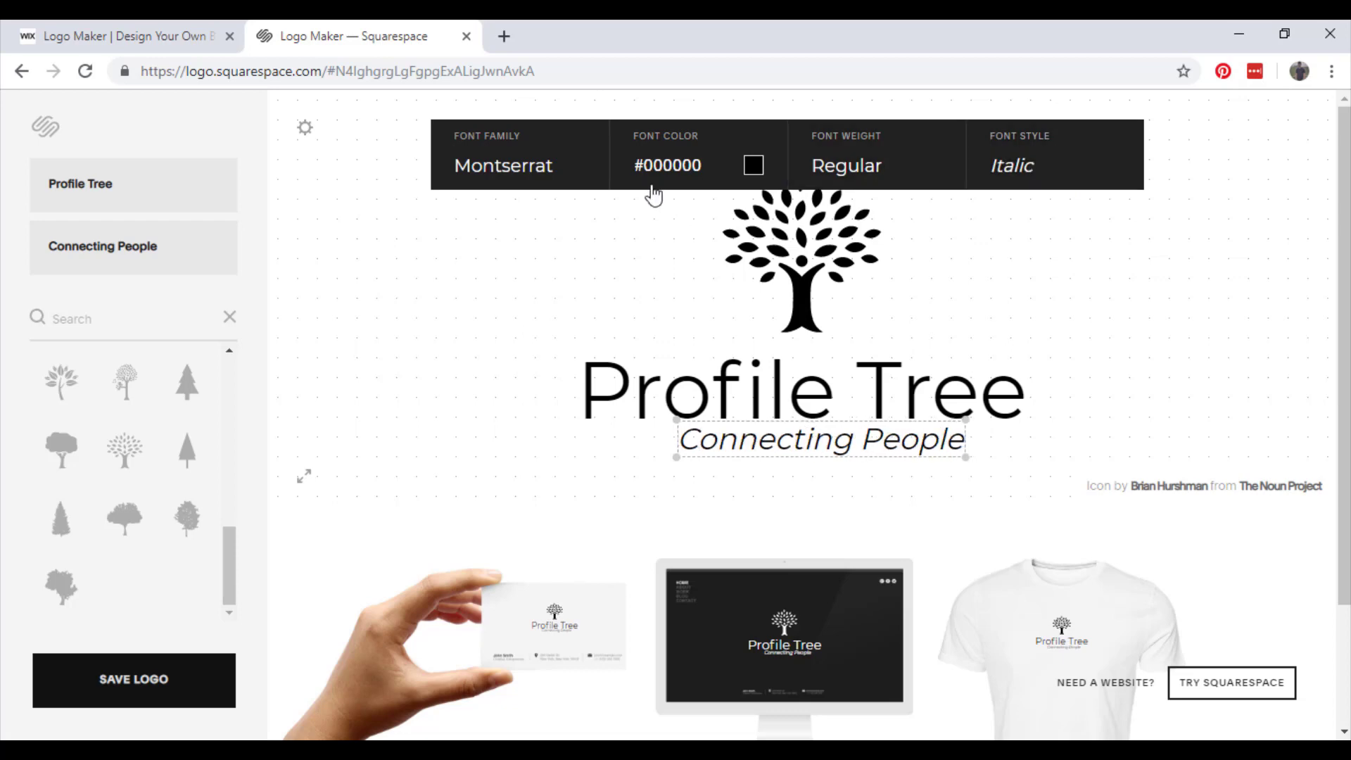
Step: Browse the font families and set the tagline's font to Pacifico
click(513, 175)
scroll(539, 313, up, 3)
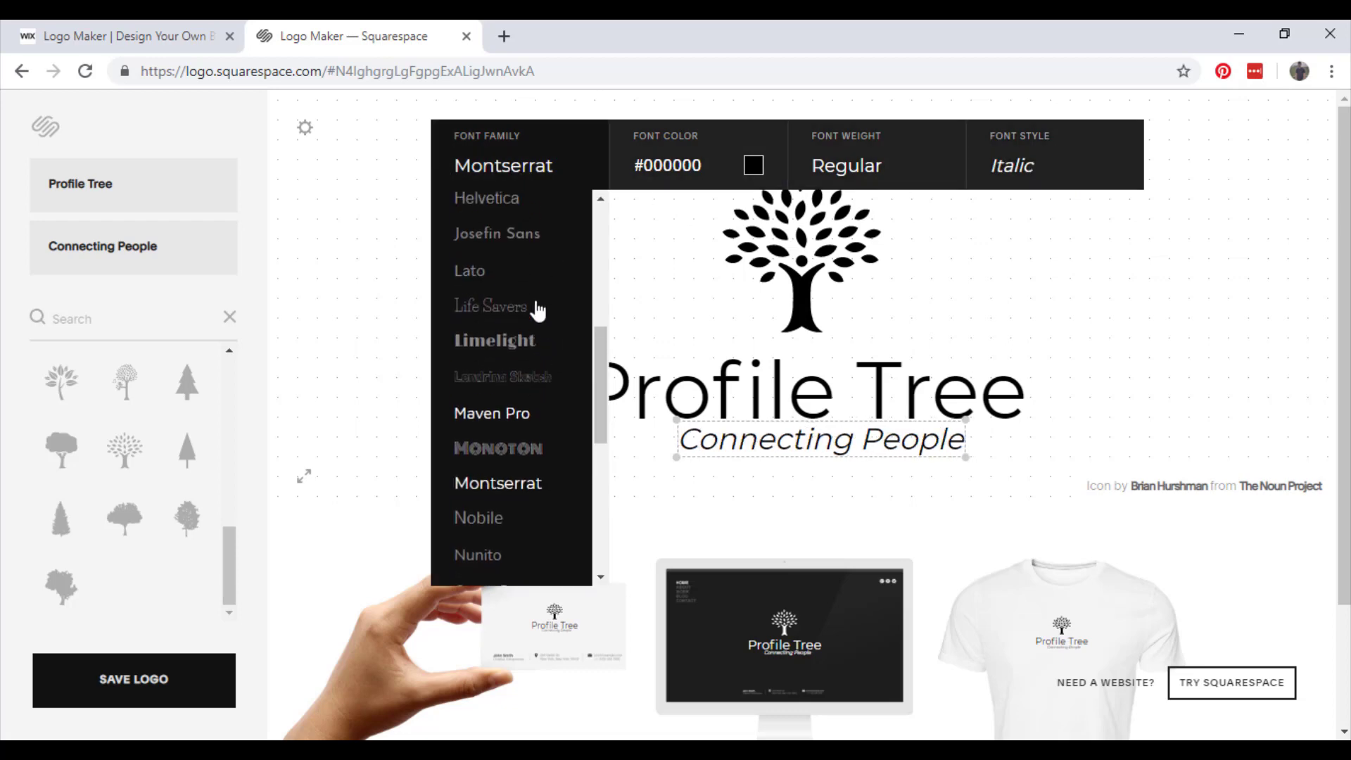
scroll(536, 307, up, 3)
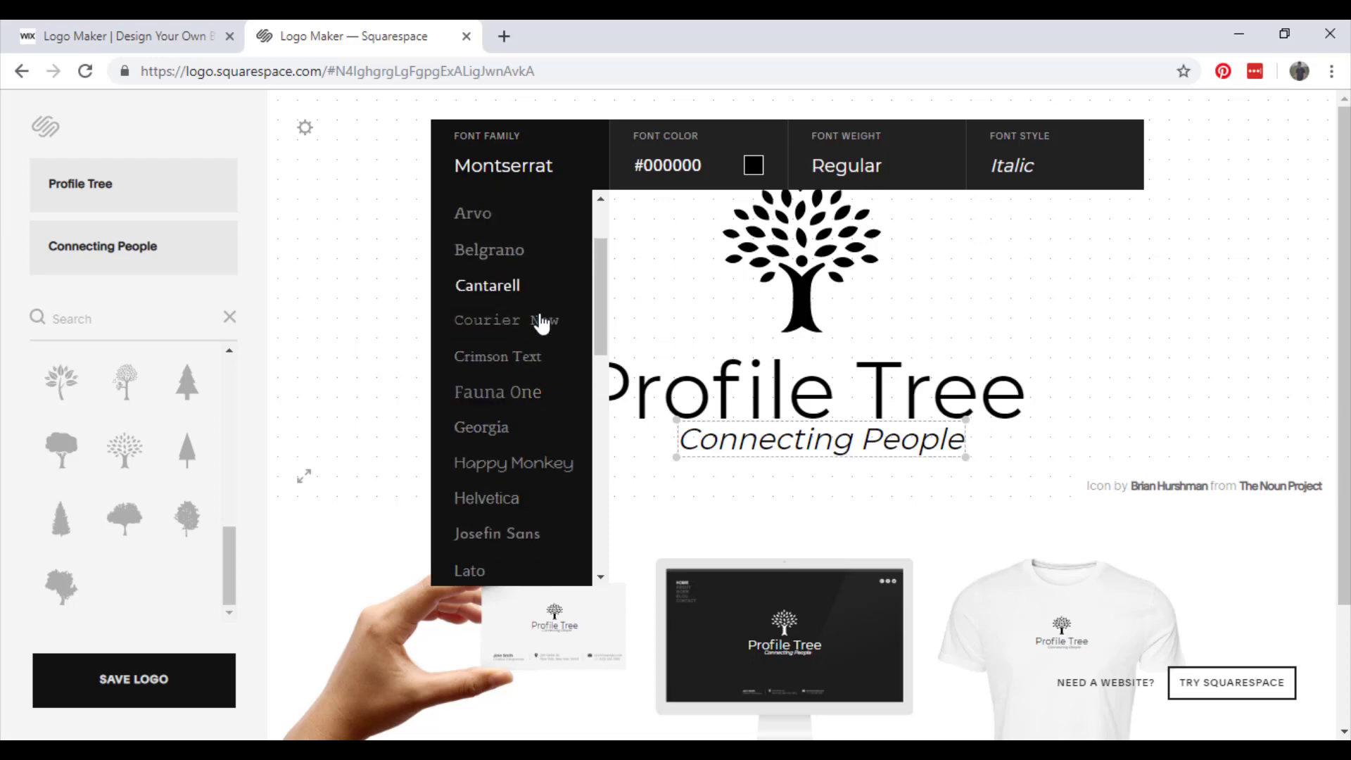
scroll(542, 345, up, 2)
scroll(542, 344, down, 8)
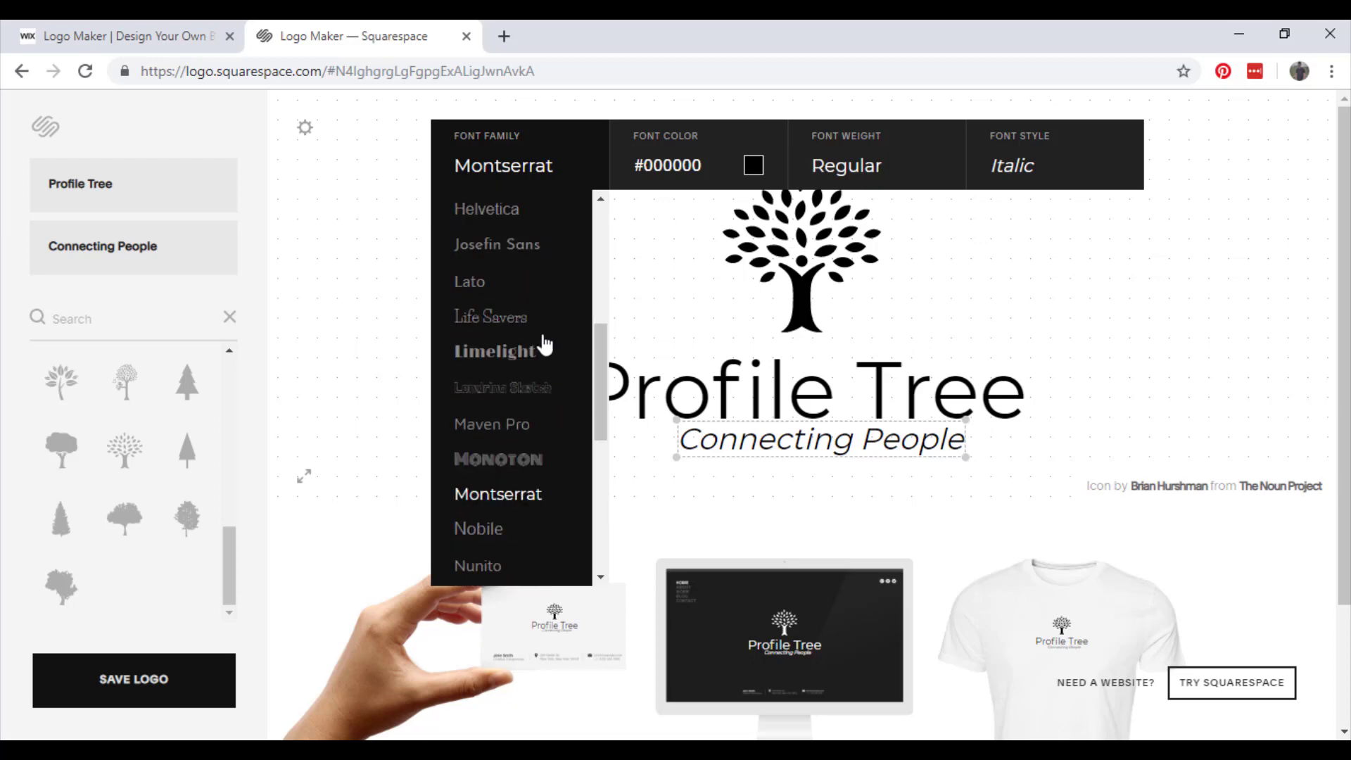
click(542, 378)
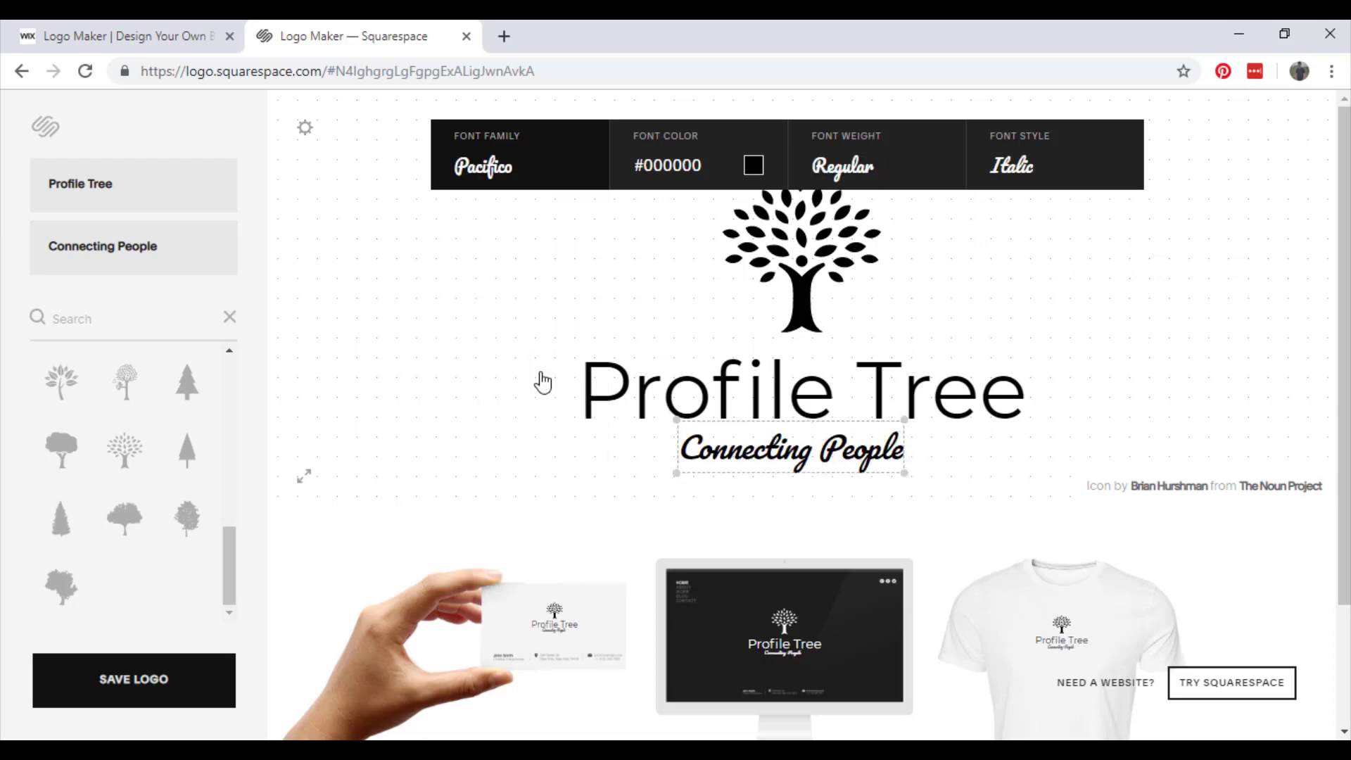
Step: Set the tagline's font family to Playfair Display
click(572, 161)
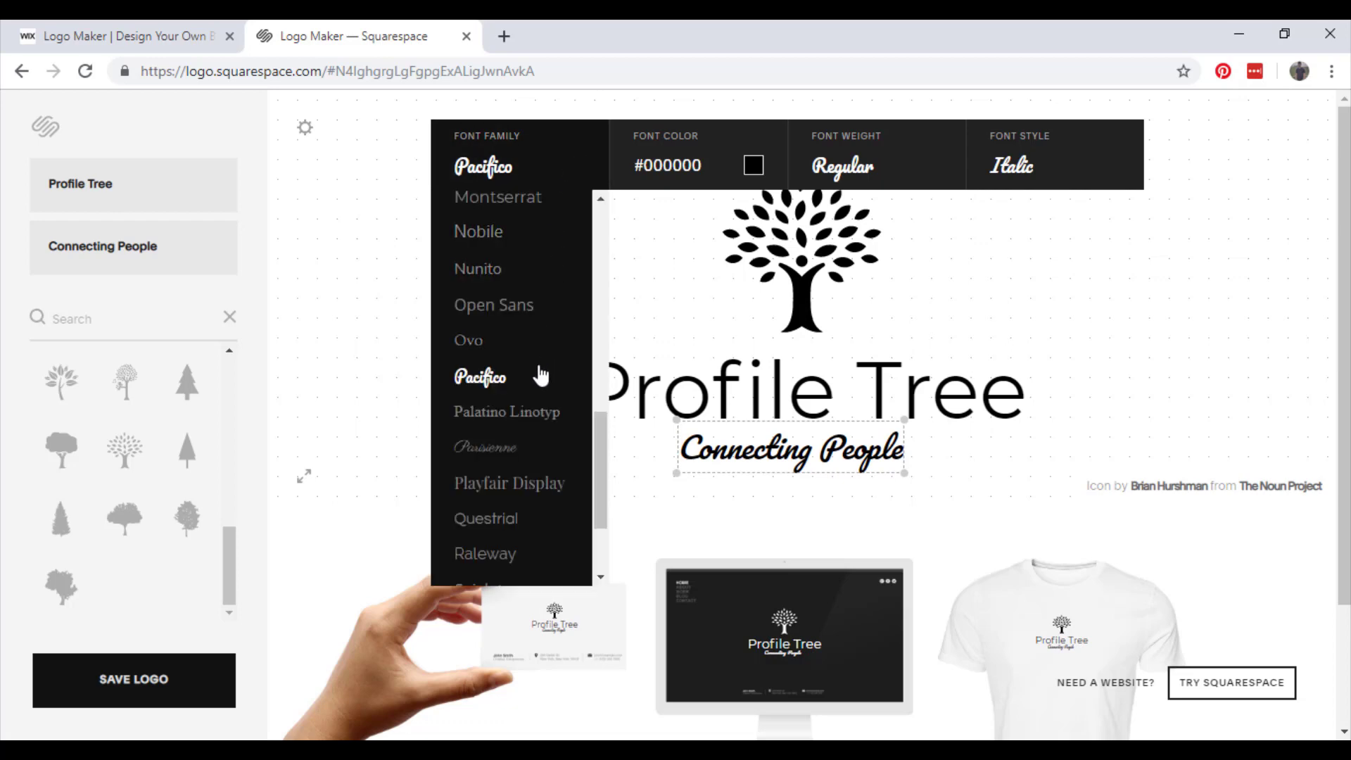
scroll(539, 387, down, 2)
click(540, 393)
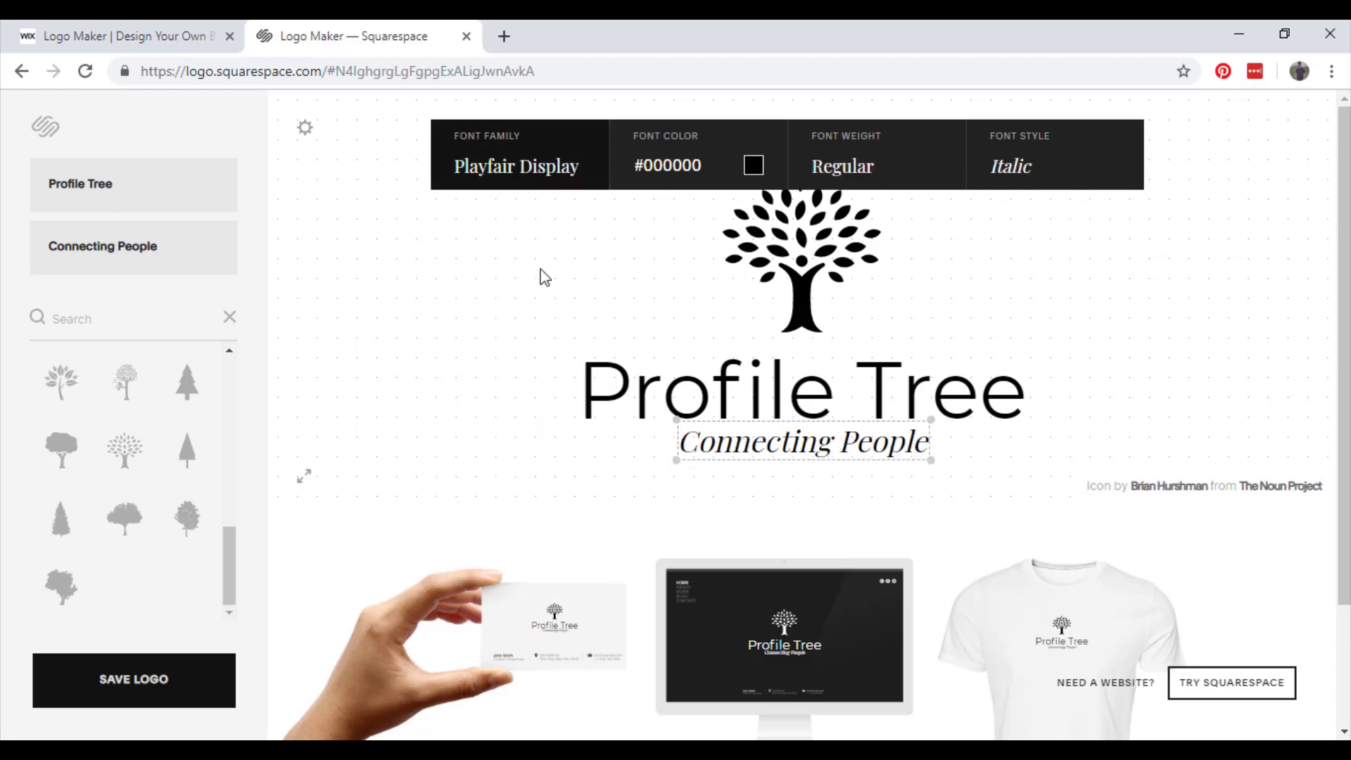
Step: Set the "Profile Tree" company name's font family to Playfair Display
click(680, 394)
click(556, 176)
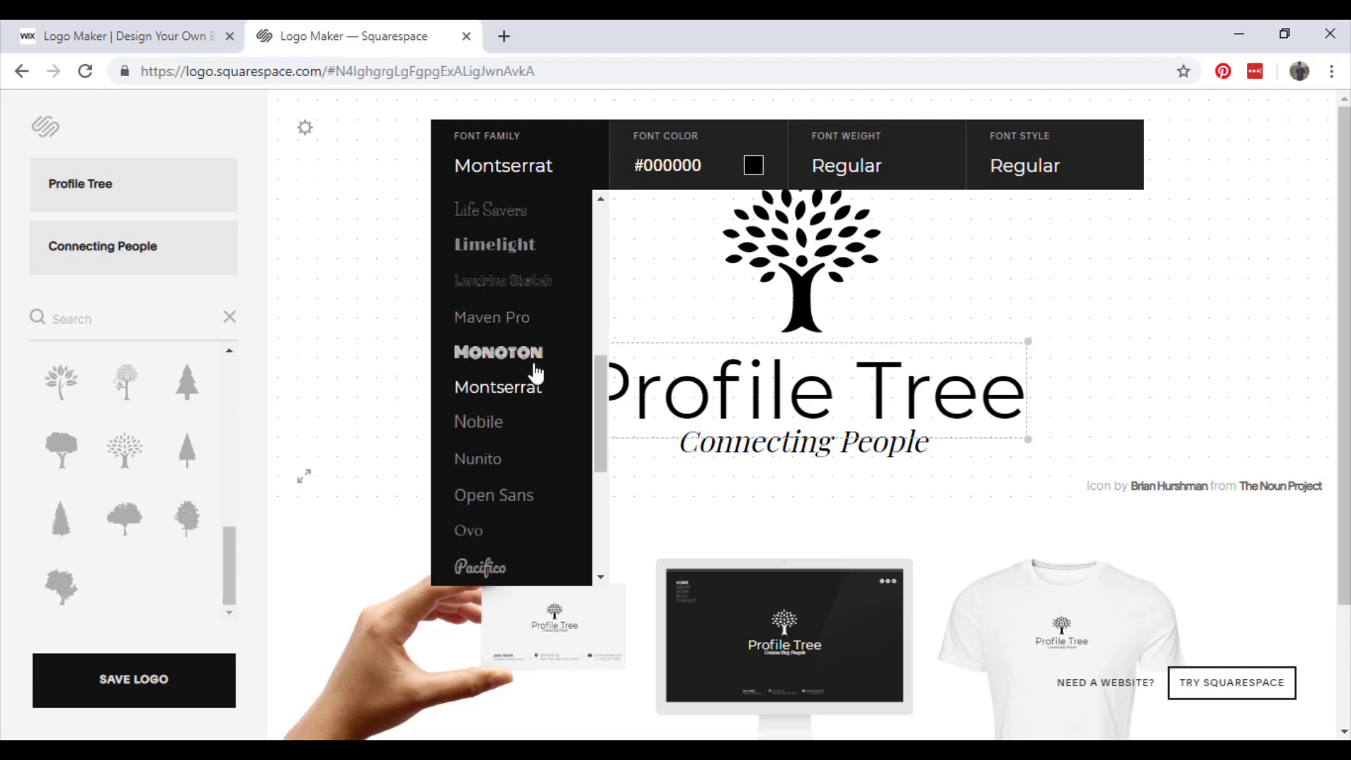
scroll(534, 394, down, 3)
click(552, 474)
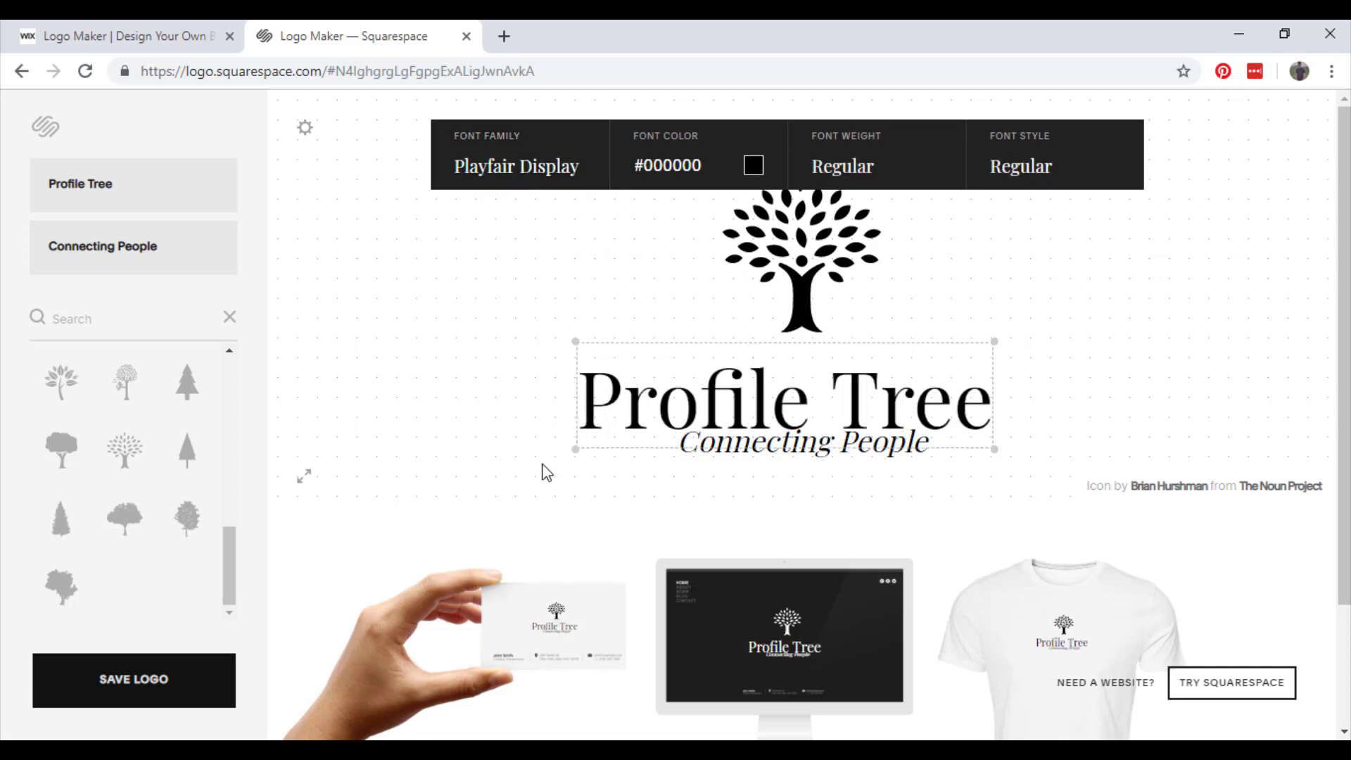
Step: Move the tree icon down so its trunk meets the company name between "Profile" and "Tree"
click(822, 282)
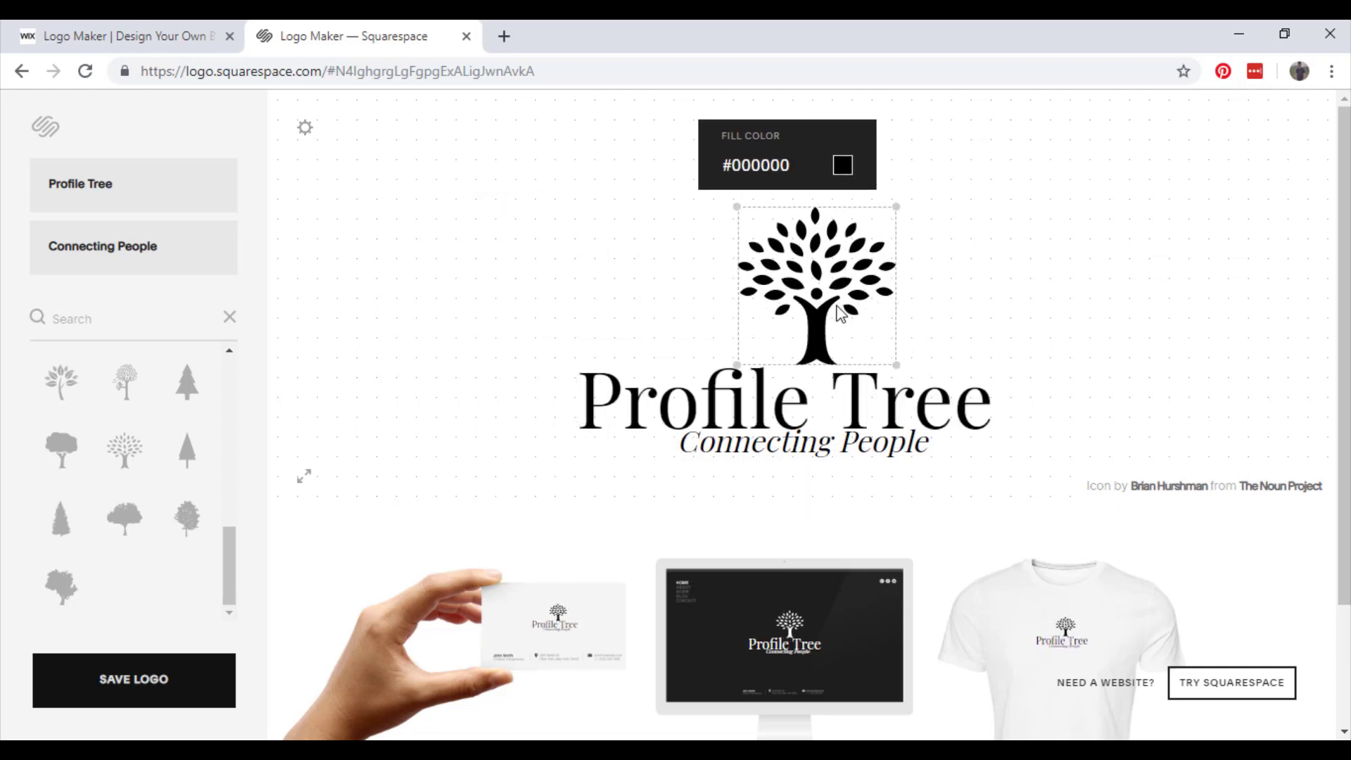
scroll(838, 316, down, 2)
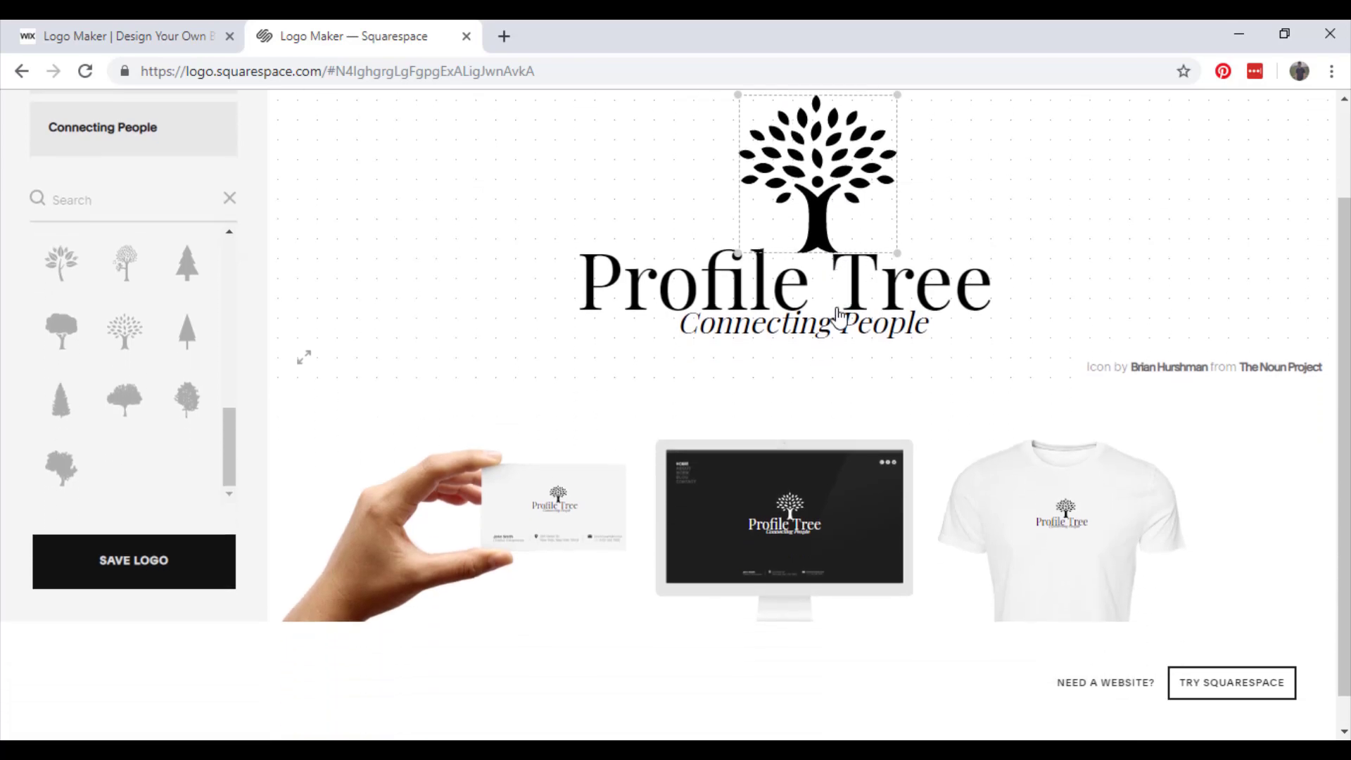
scroll(838, 316, up, 2)
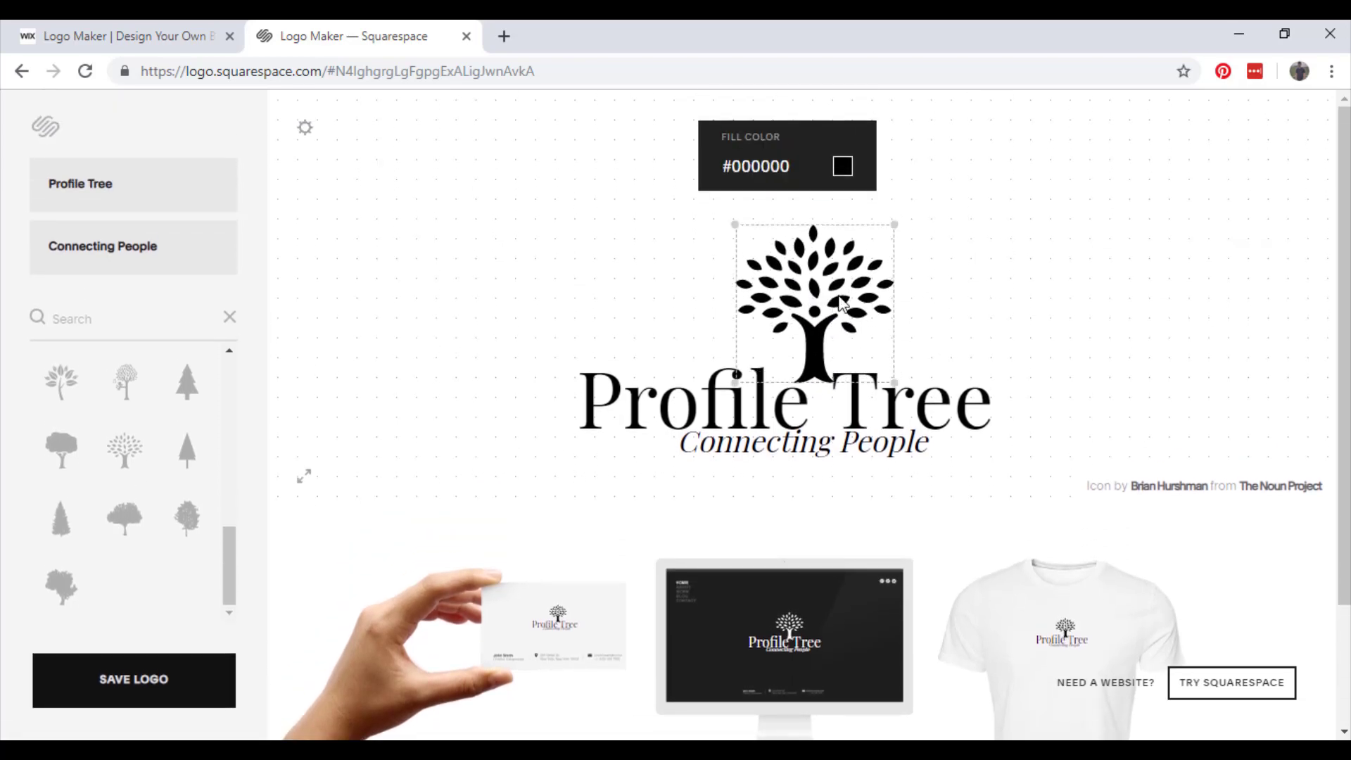
Step: Change the tree icon's fill color to green and darken it to a deeper shade
click(842, 165)
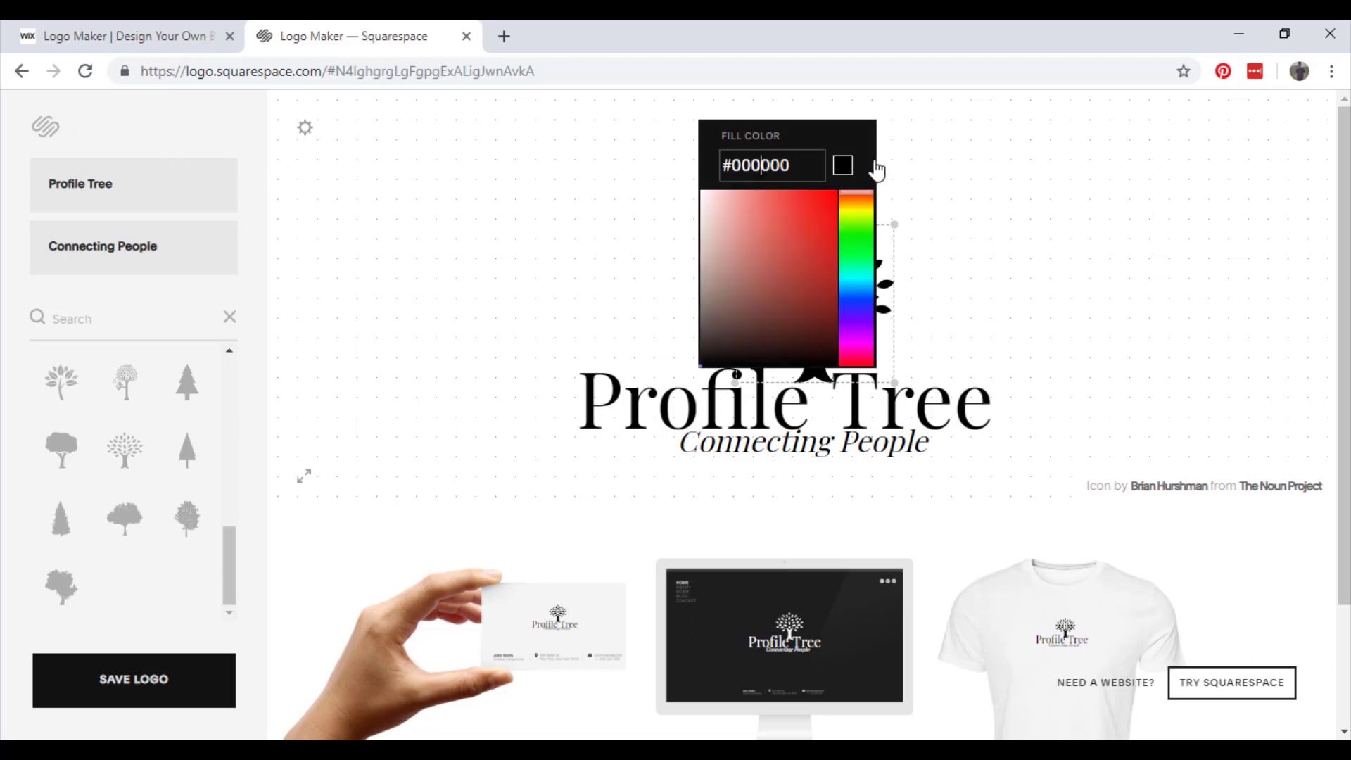
drag(847, 243, 822, 204)
click(939, 202)
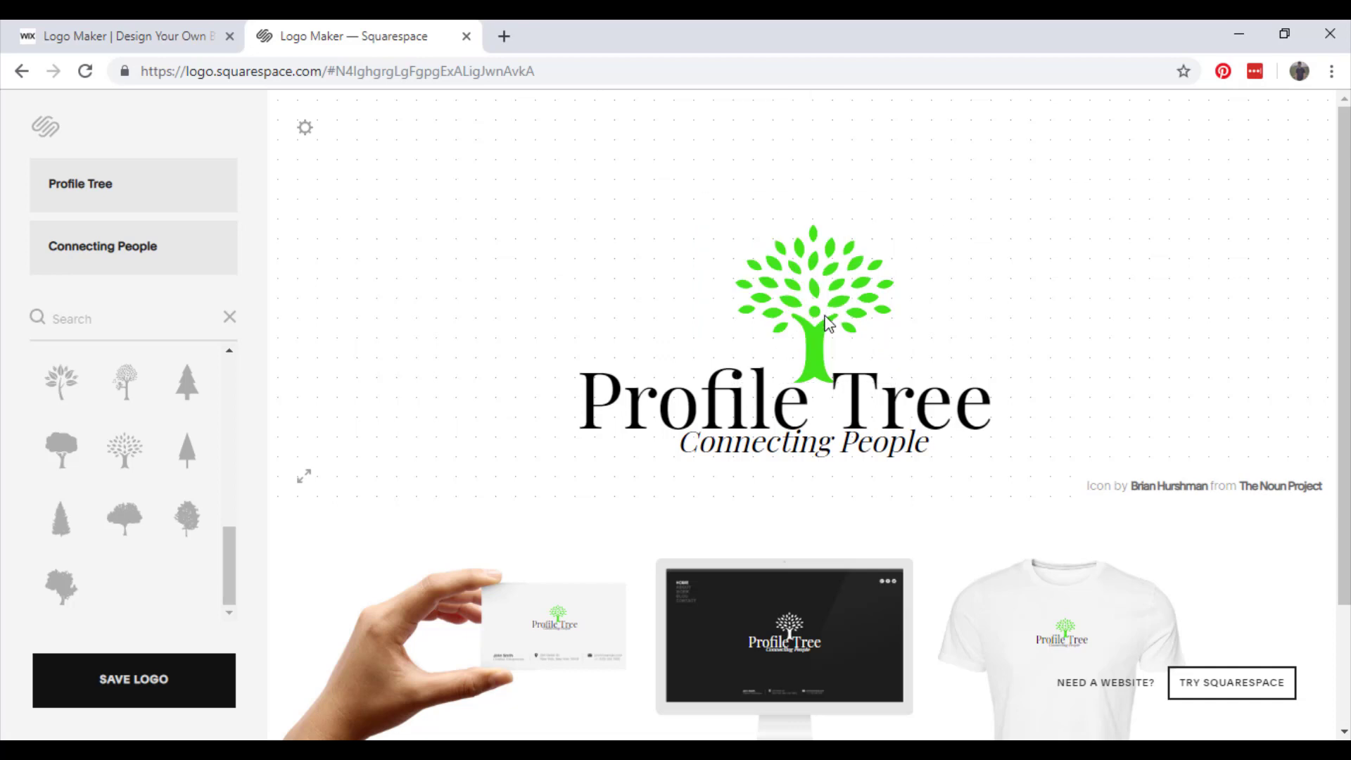
click(845, 166)
drag(809, 268, 829, 255)
click(977, 288)
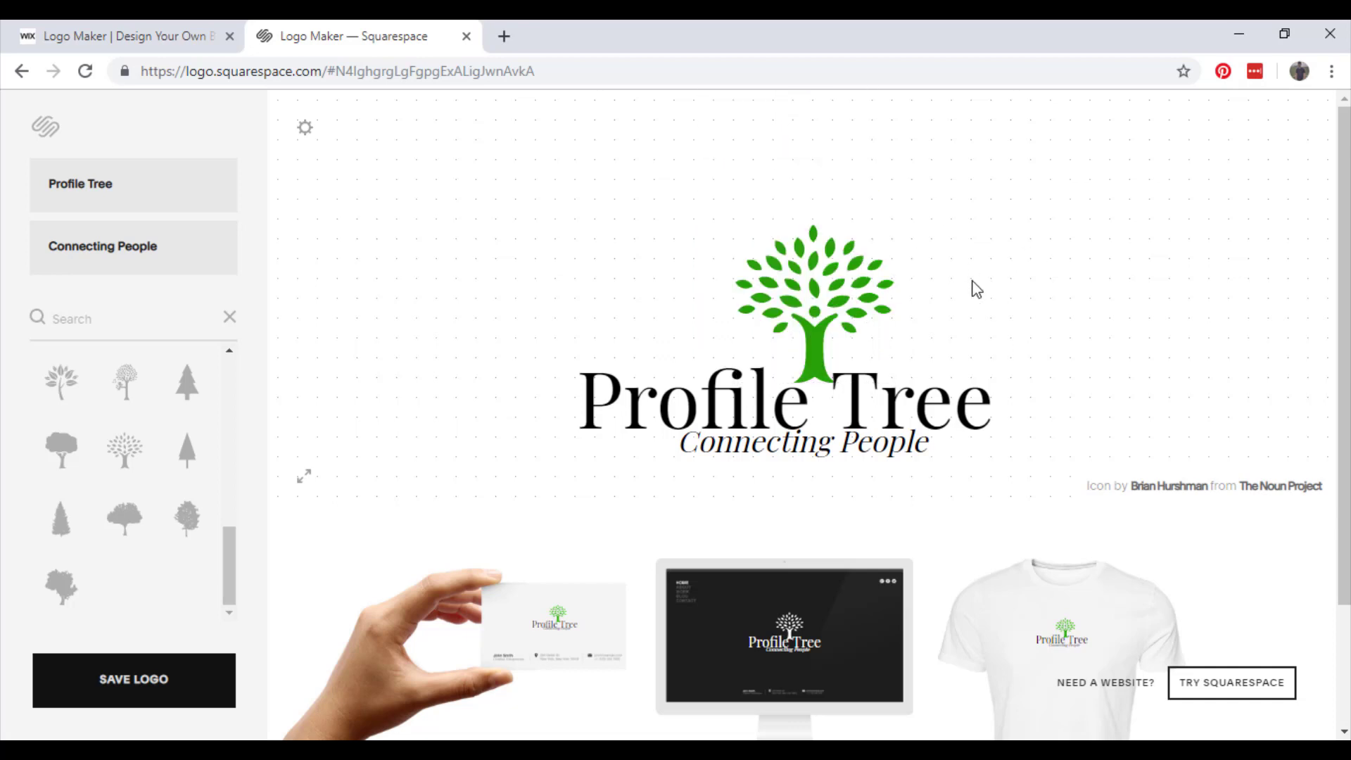
Step: Enlarge the "Profile Tree" company name slightly and move it up so the tree trunk sits between the two words
click(815, 359)
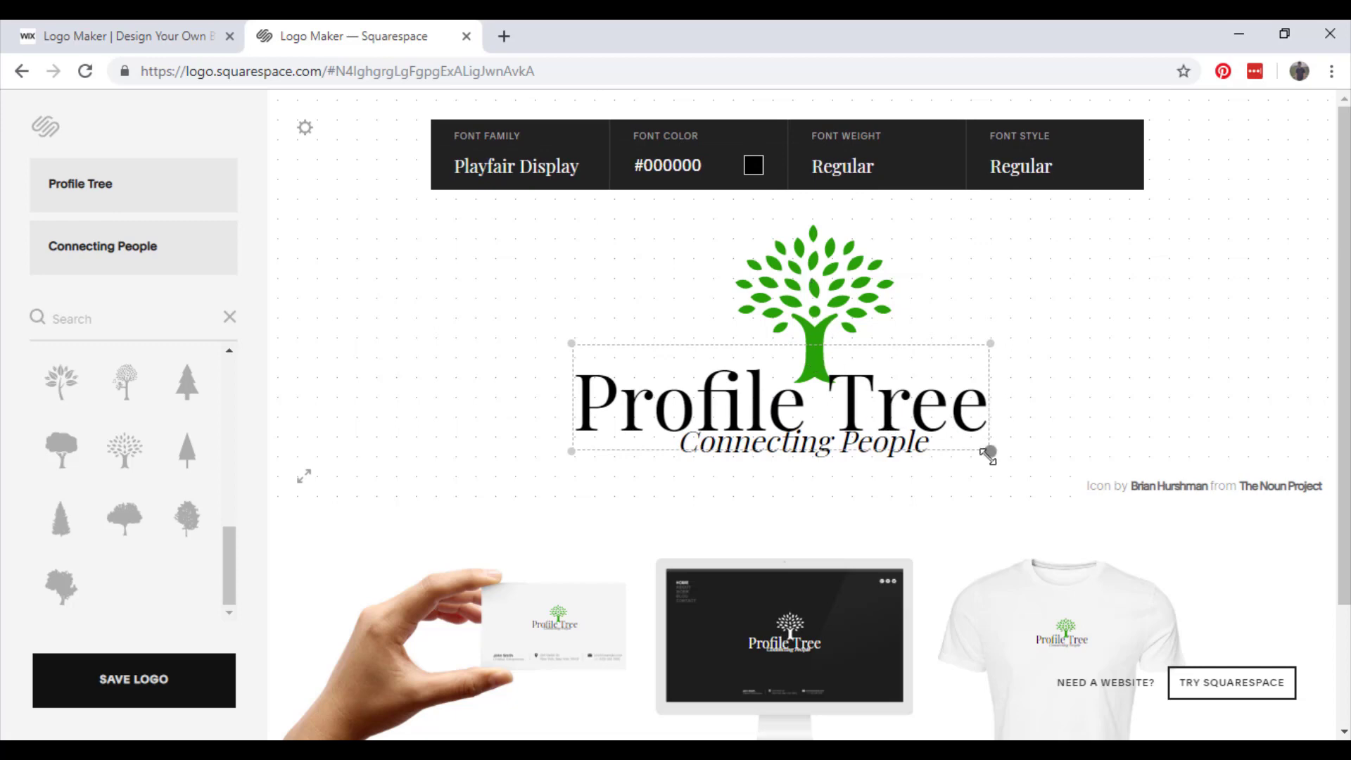
mouse_move(1030, 454)
mouse_down()
mouse_move(1066, 459)
mouse_move(1032, 450)
mouse_up()
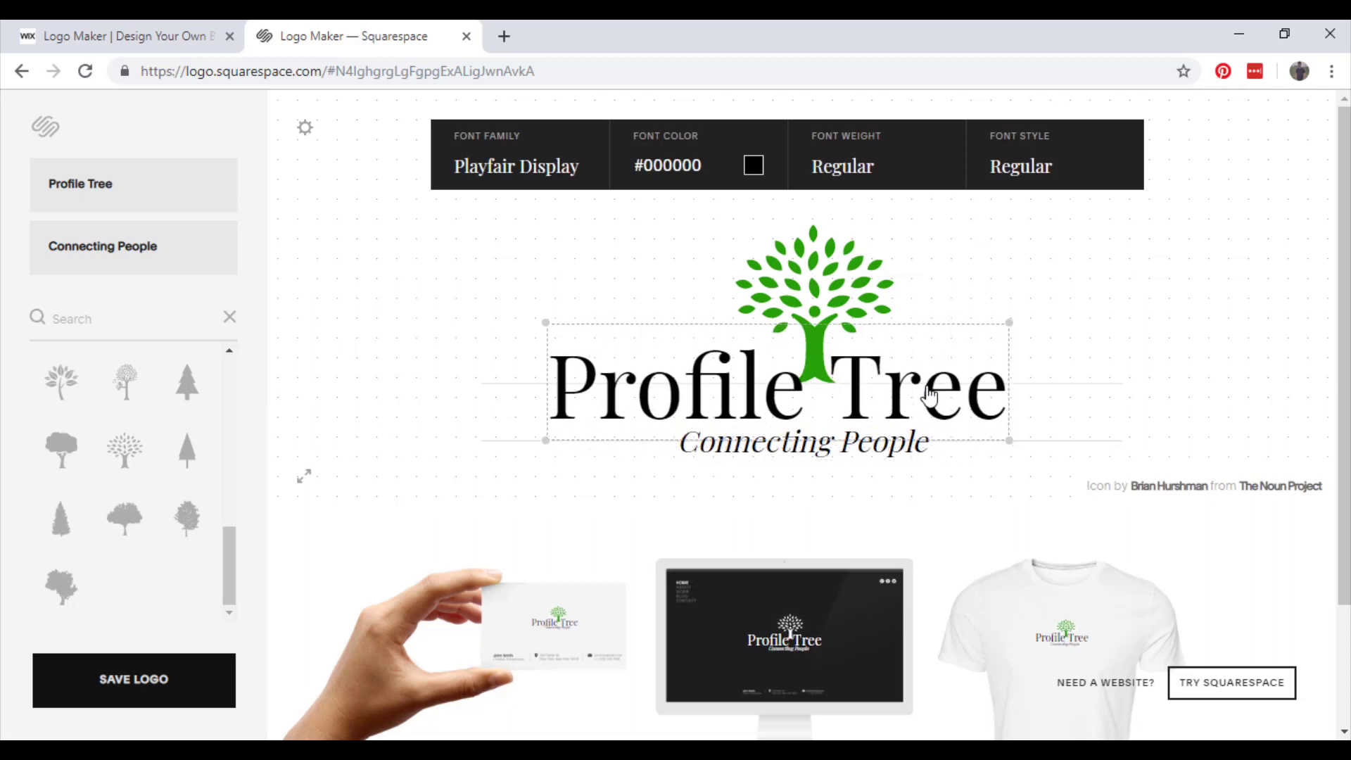
drag(928, 388, 928, 377)
click(1084, 386)
Step: Move the "Connecting People" tagline slightly up and right so it sits centred beneath the tree trunk
click(826, 453)
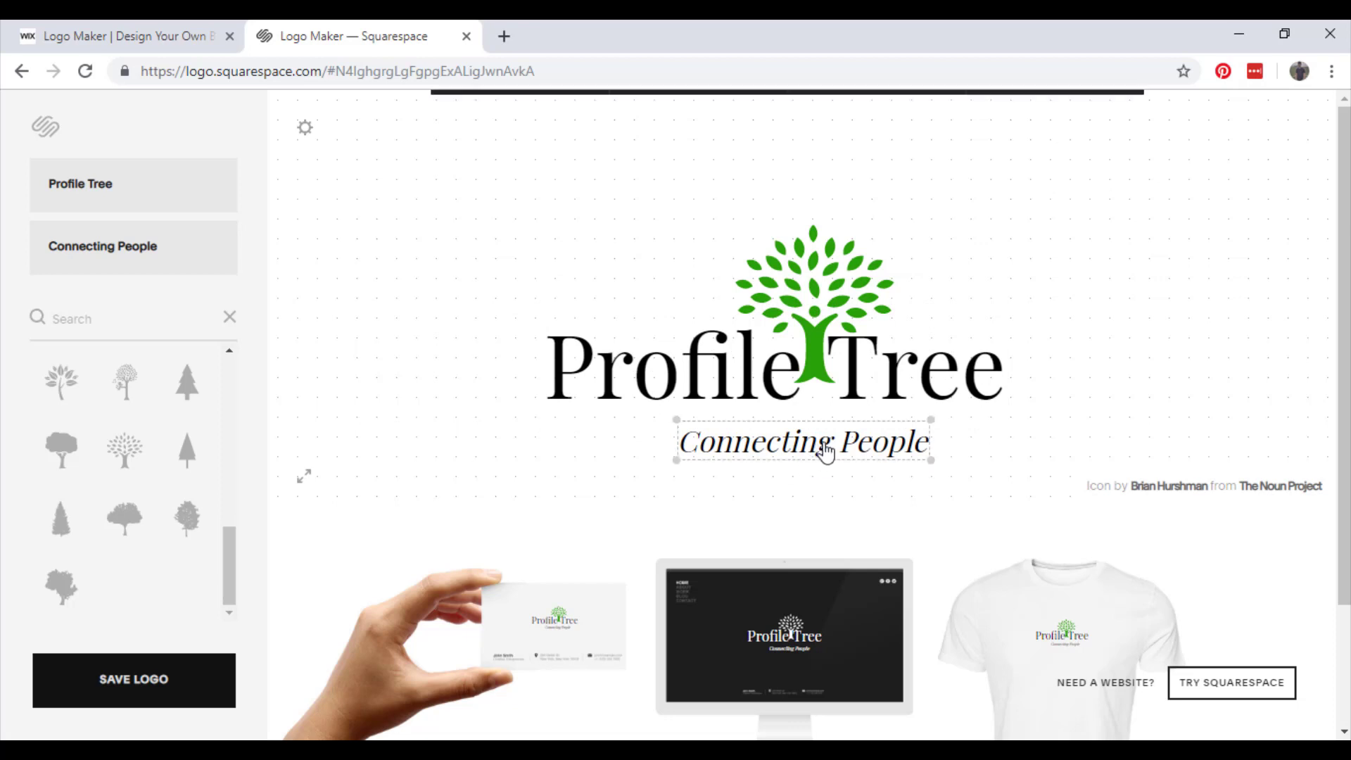
drag(826, 452, 837, 439)
click(865, 477)
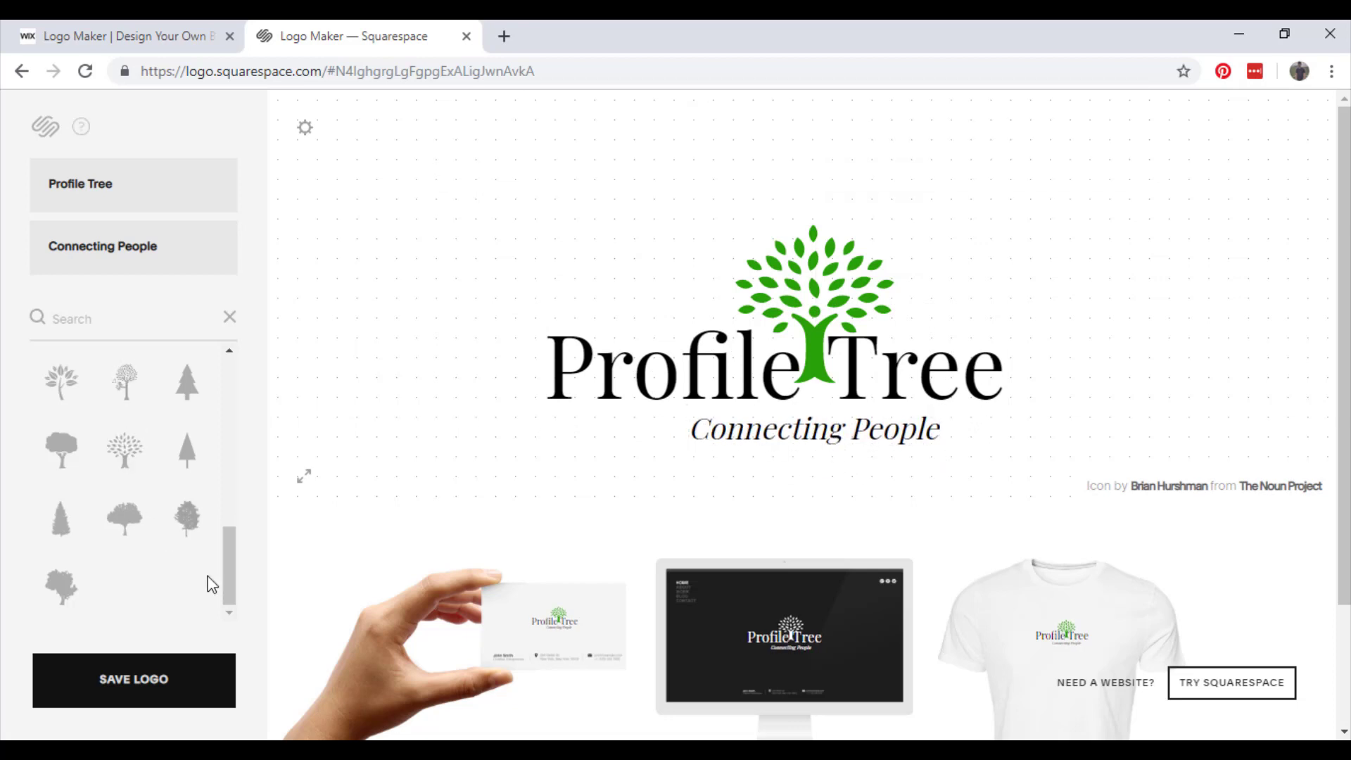
Step: Save the finished logo and open its free PNG download options
click(153, 680)
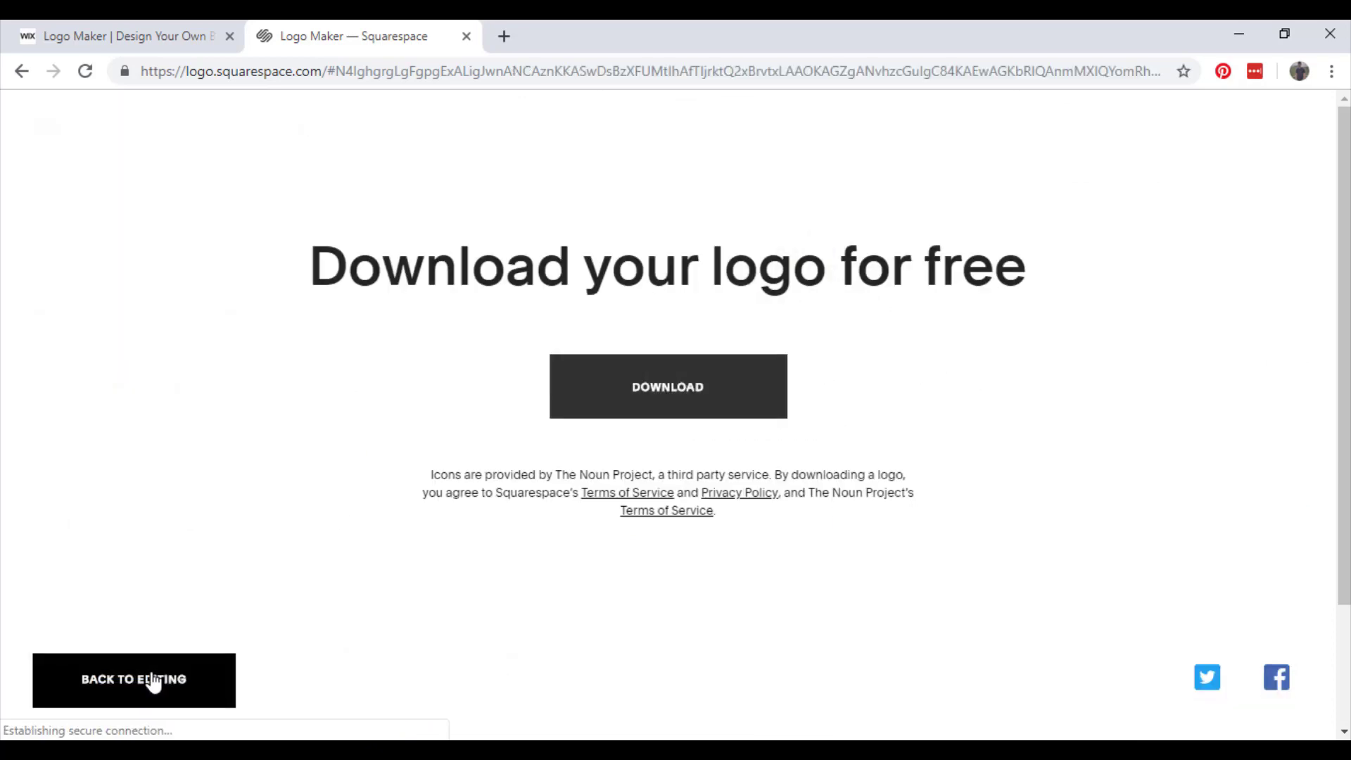
click(693, 406)
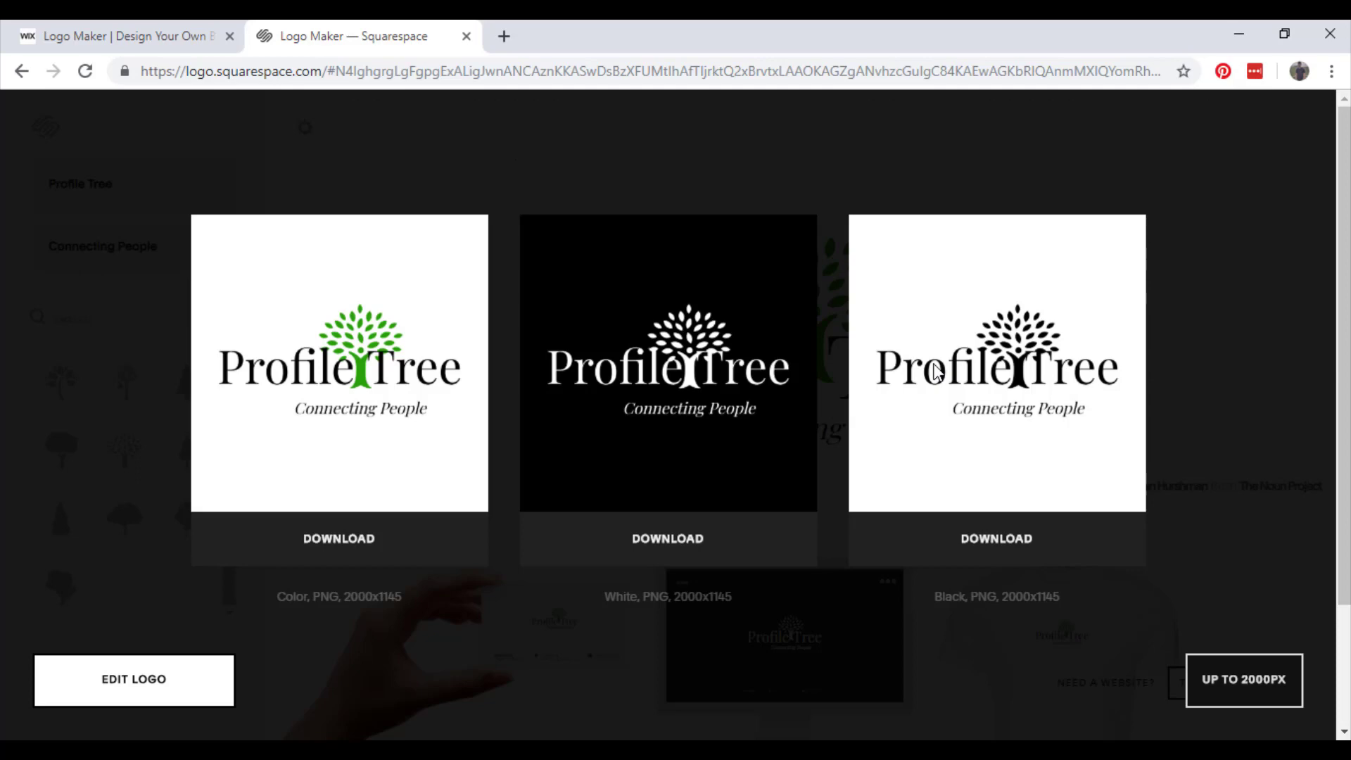
Step: Switch to the Wix Logo Maker and start a new logo
click(163, 37)
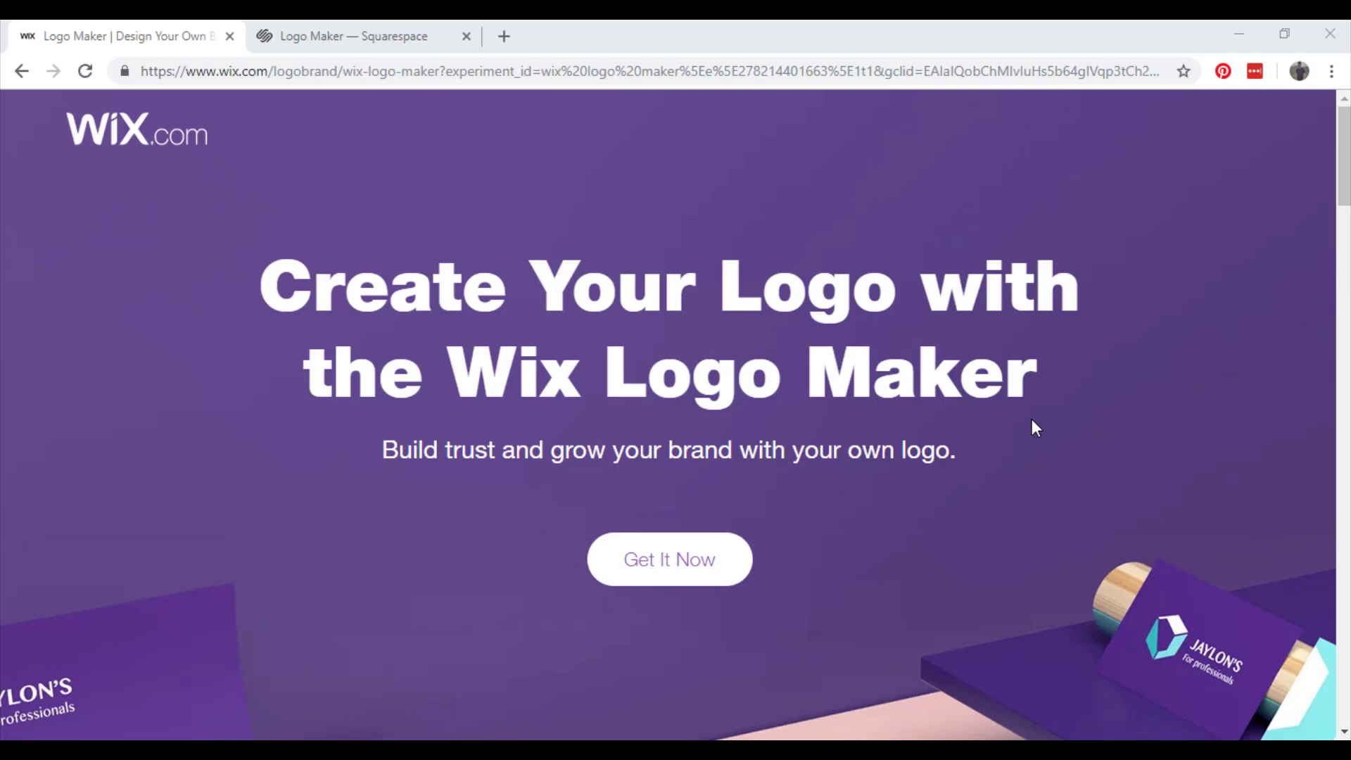
click(709, 559)
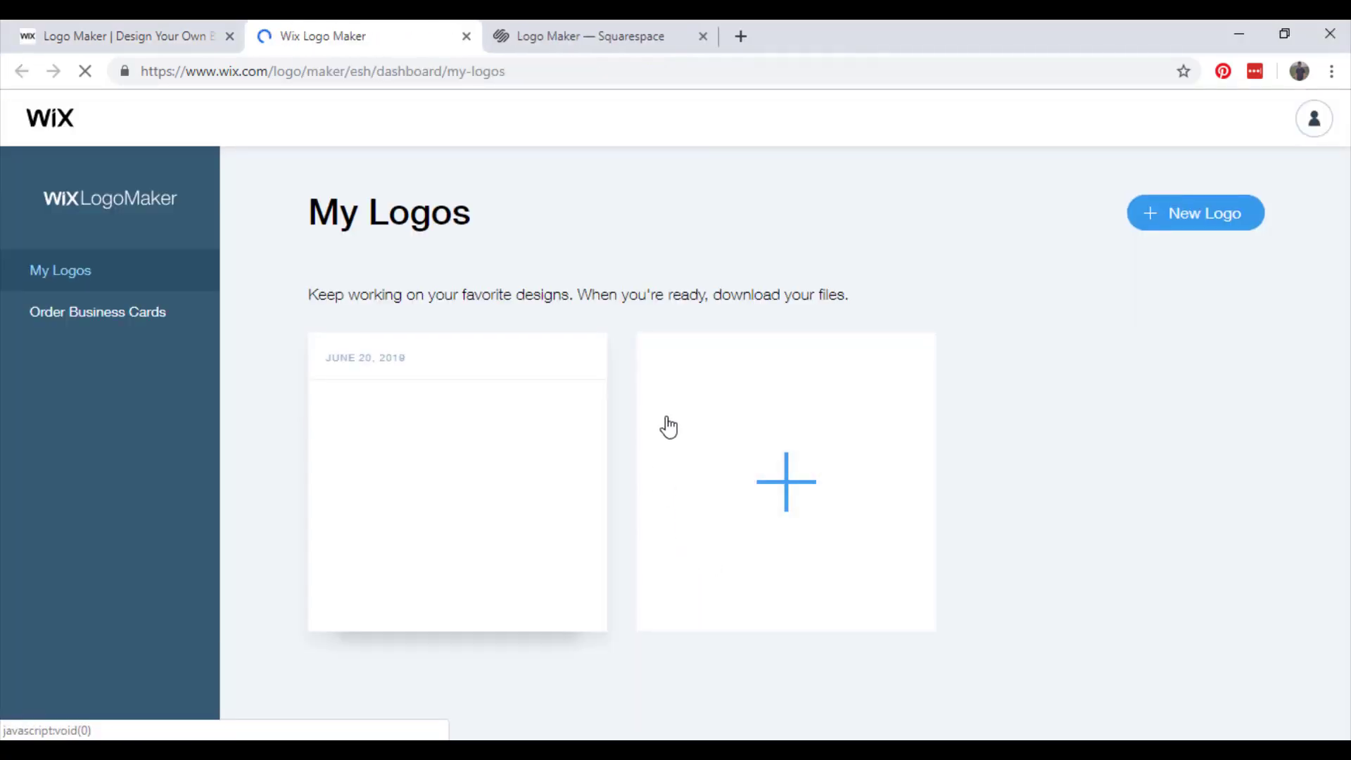
click(1189, 215)
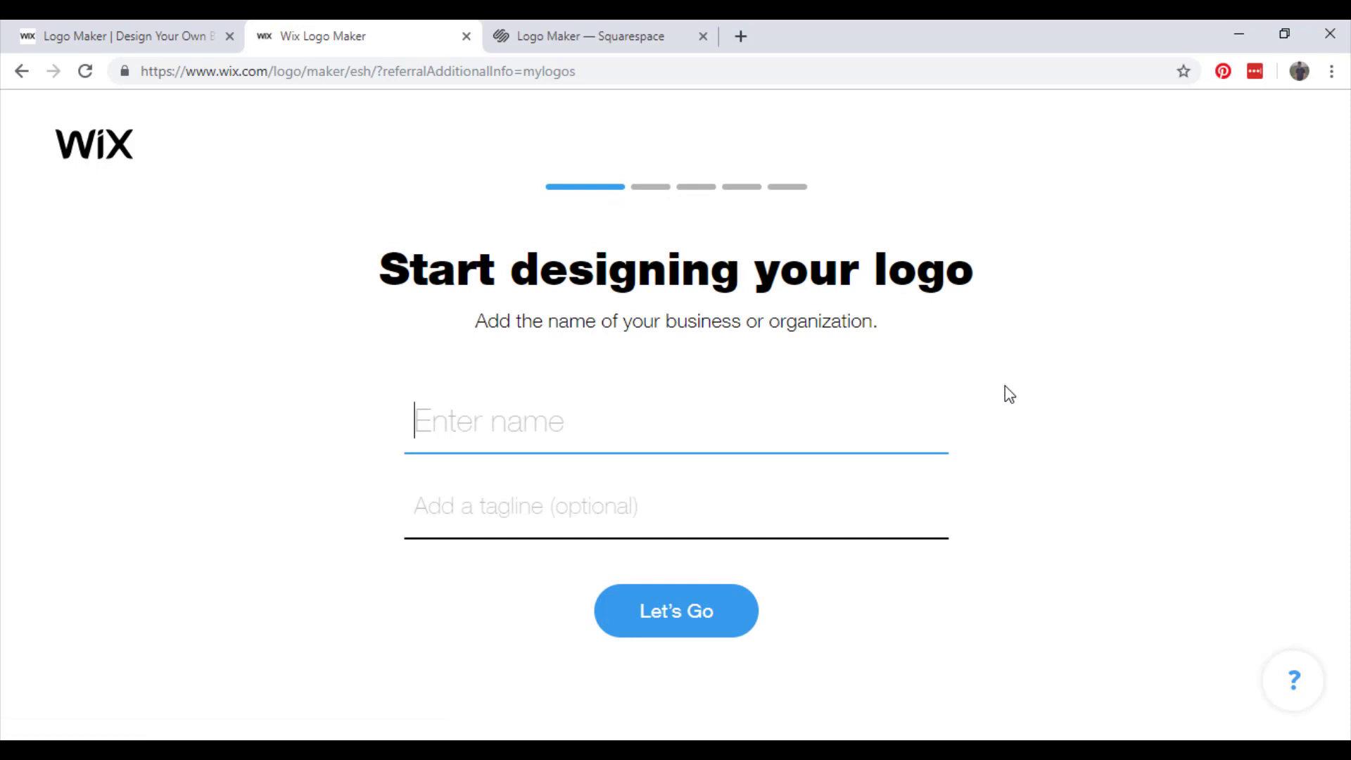
Step: Enter "Profile Tree" as the business name and "Connecting People" as the tagline, and continue
text(Profile Tree)
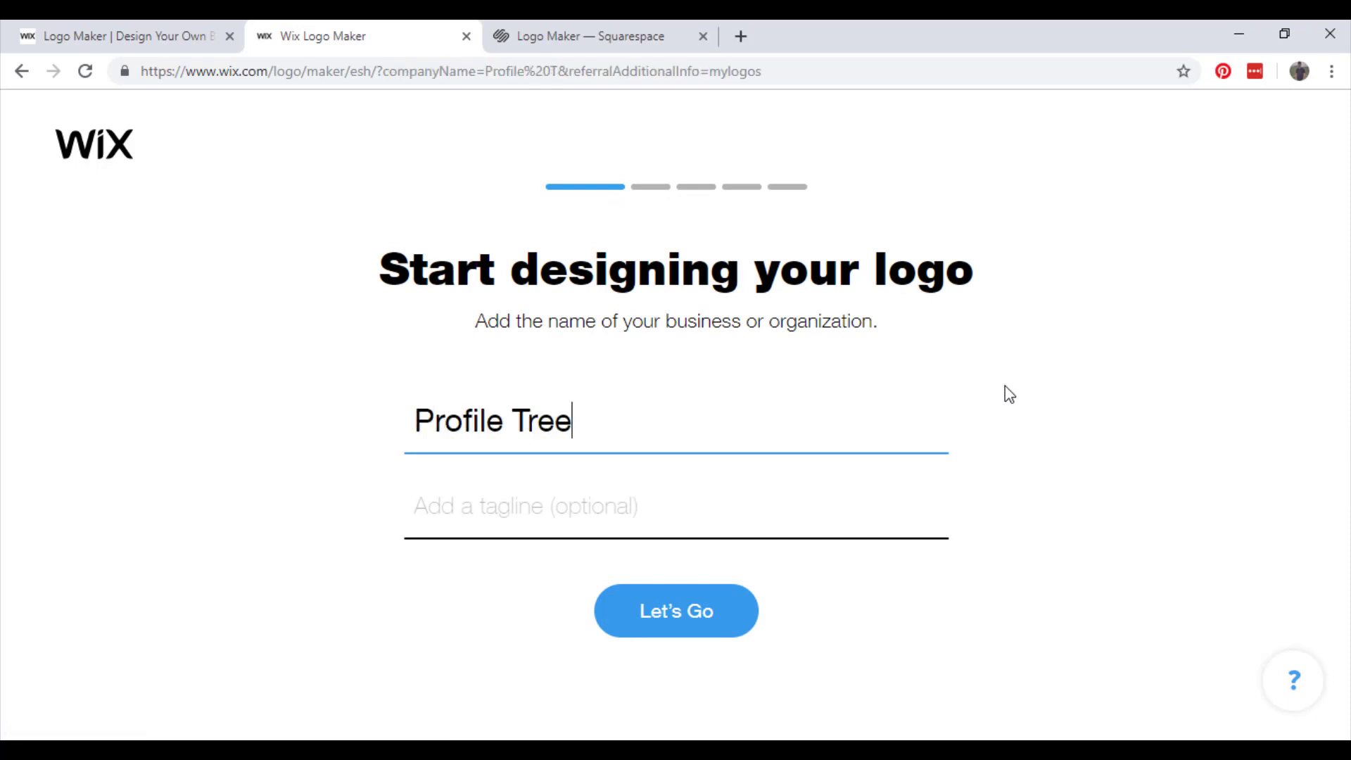
key(Tab)
text(Co)
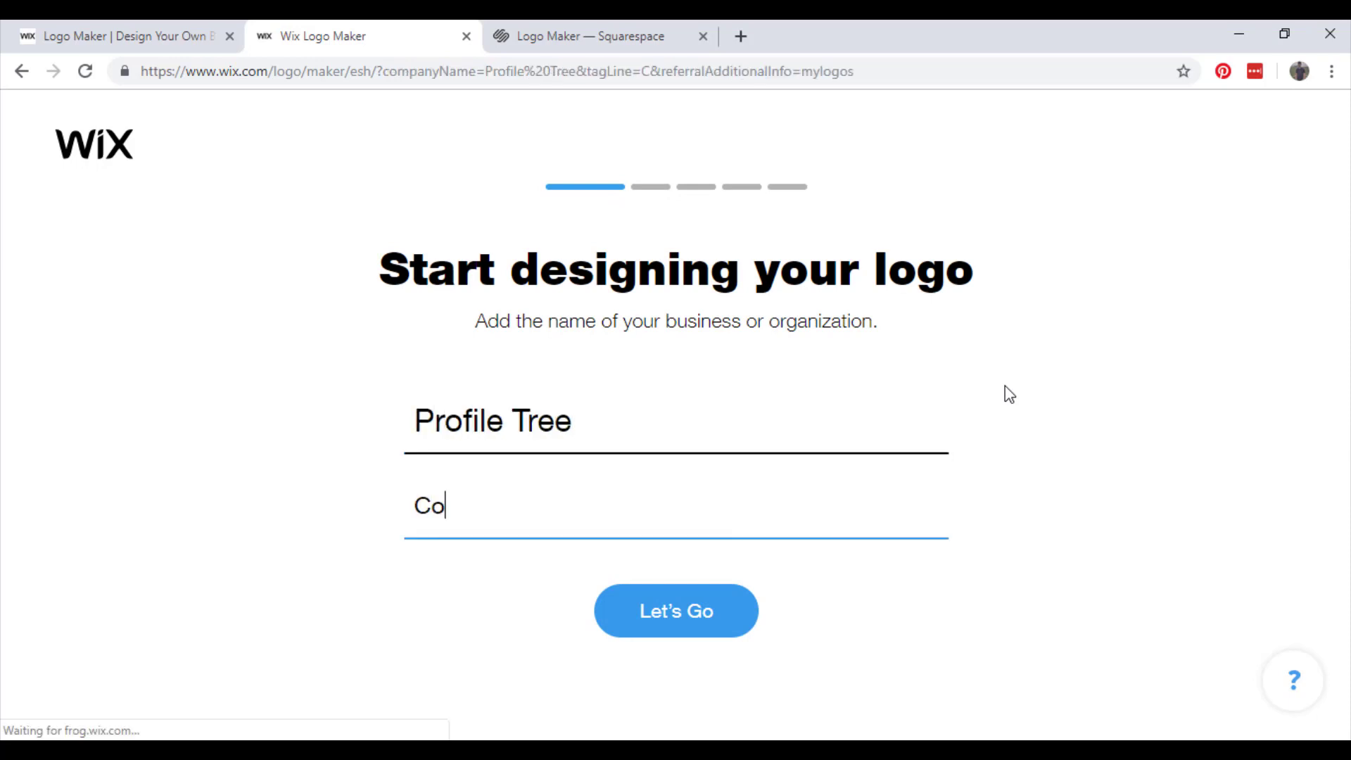
text(nnecting People)
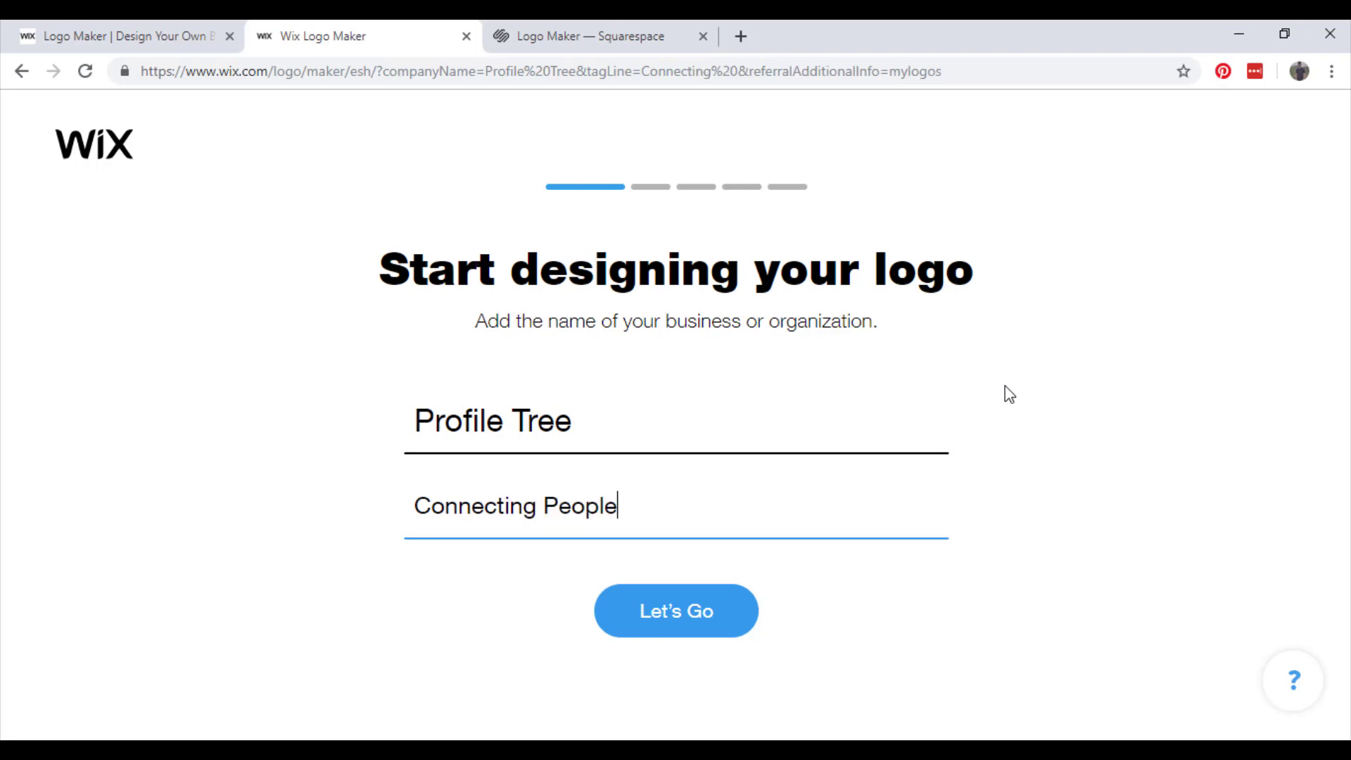
click(695, 631)
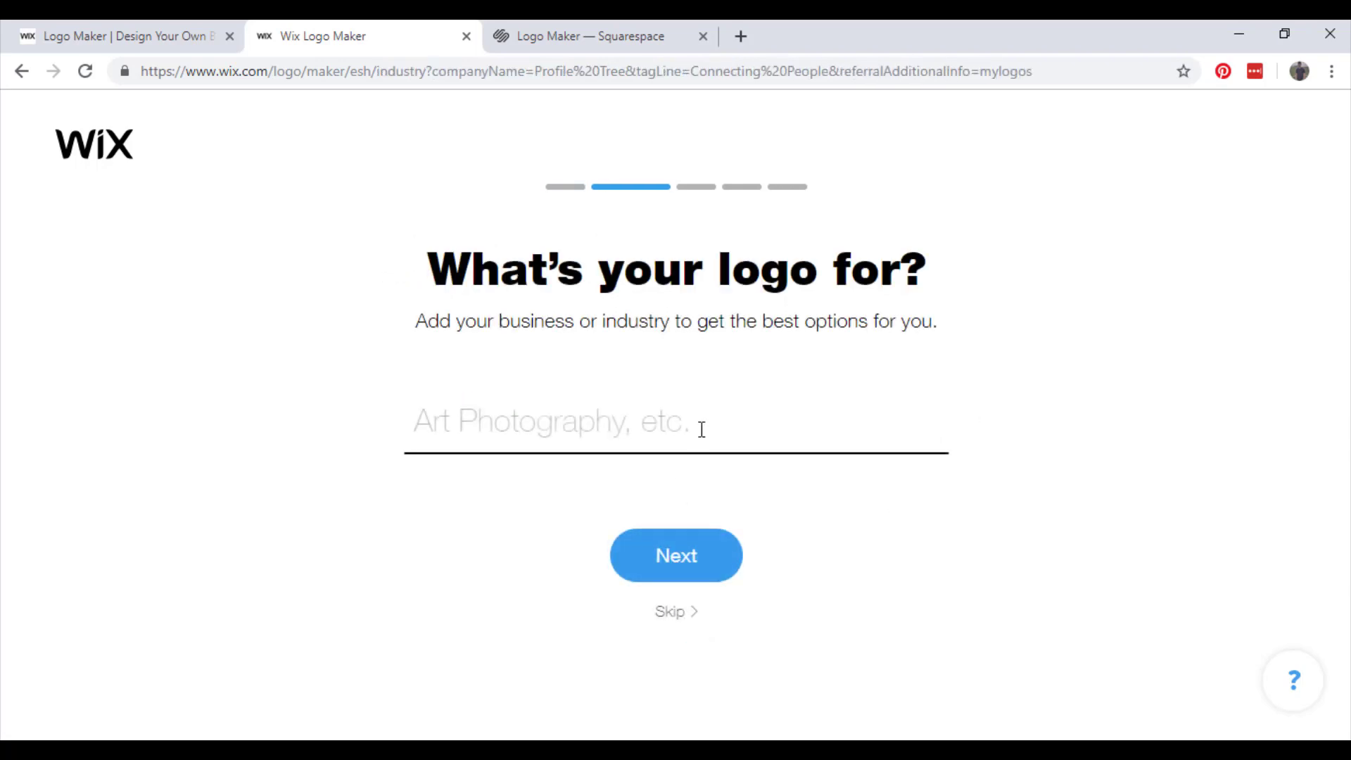
Step: Set the logo's industry to Digital Marketing Agency and continue
click(702, 429)
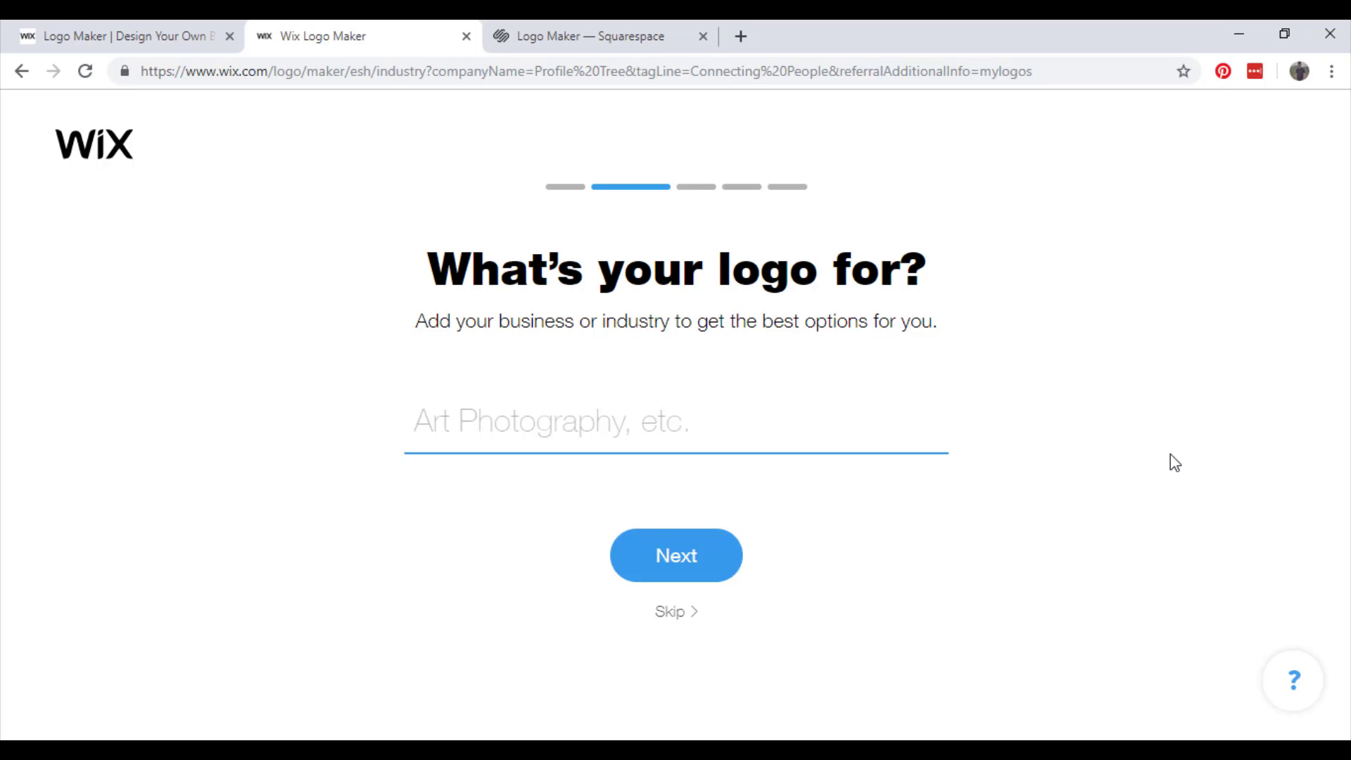
text(Digital )
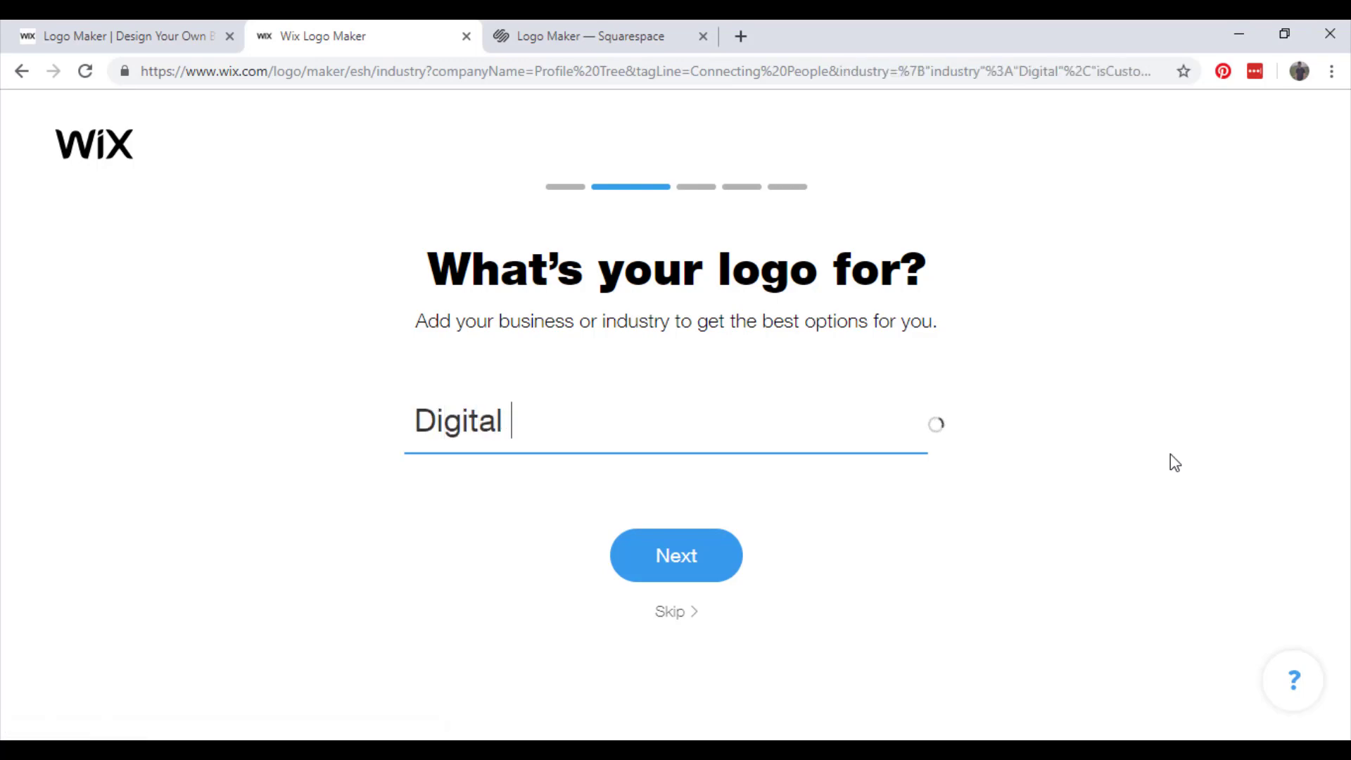
text(Mark)
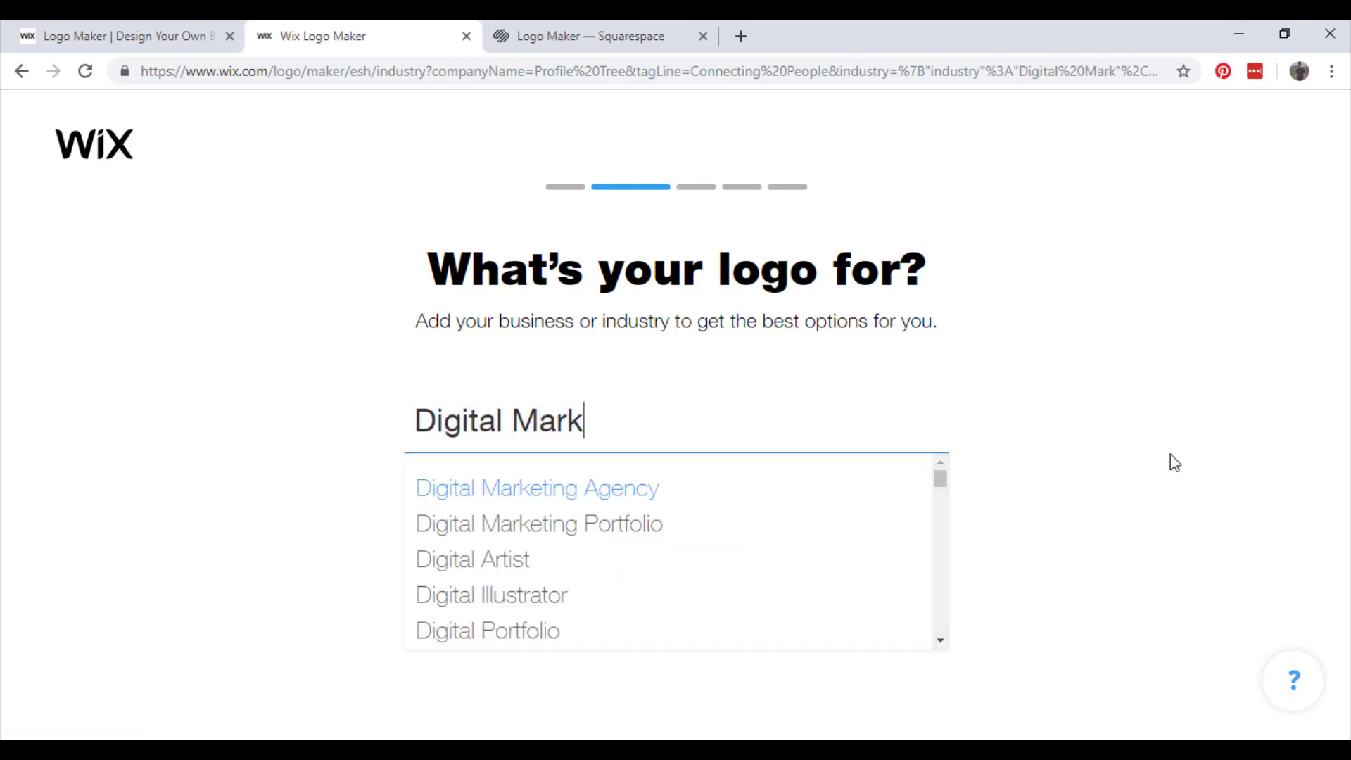
click(605, 491)
click(699, 560)
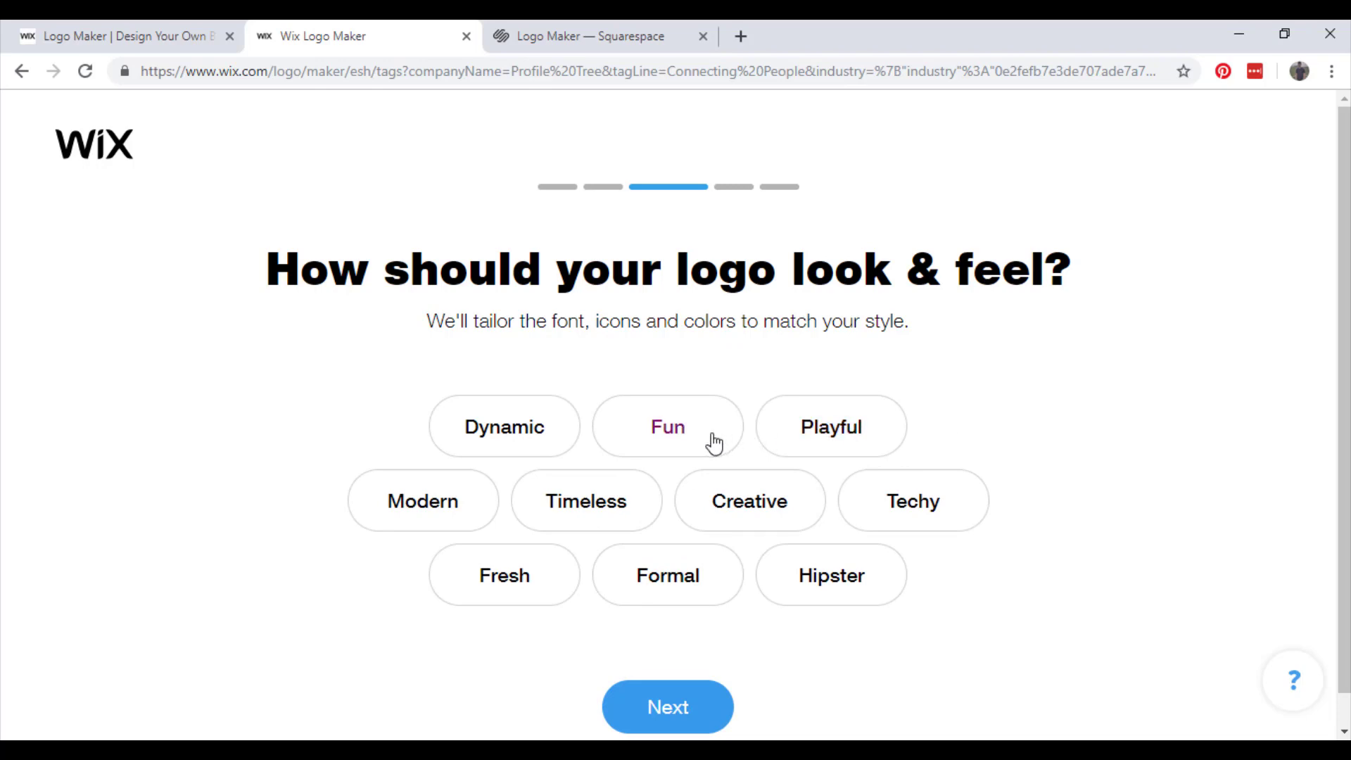
Step: Choose the Dynamic, Creative, Modern and Techy styles for the logo's look and feel, and continue
click(530, 447)
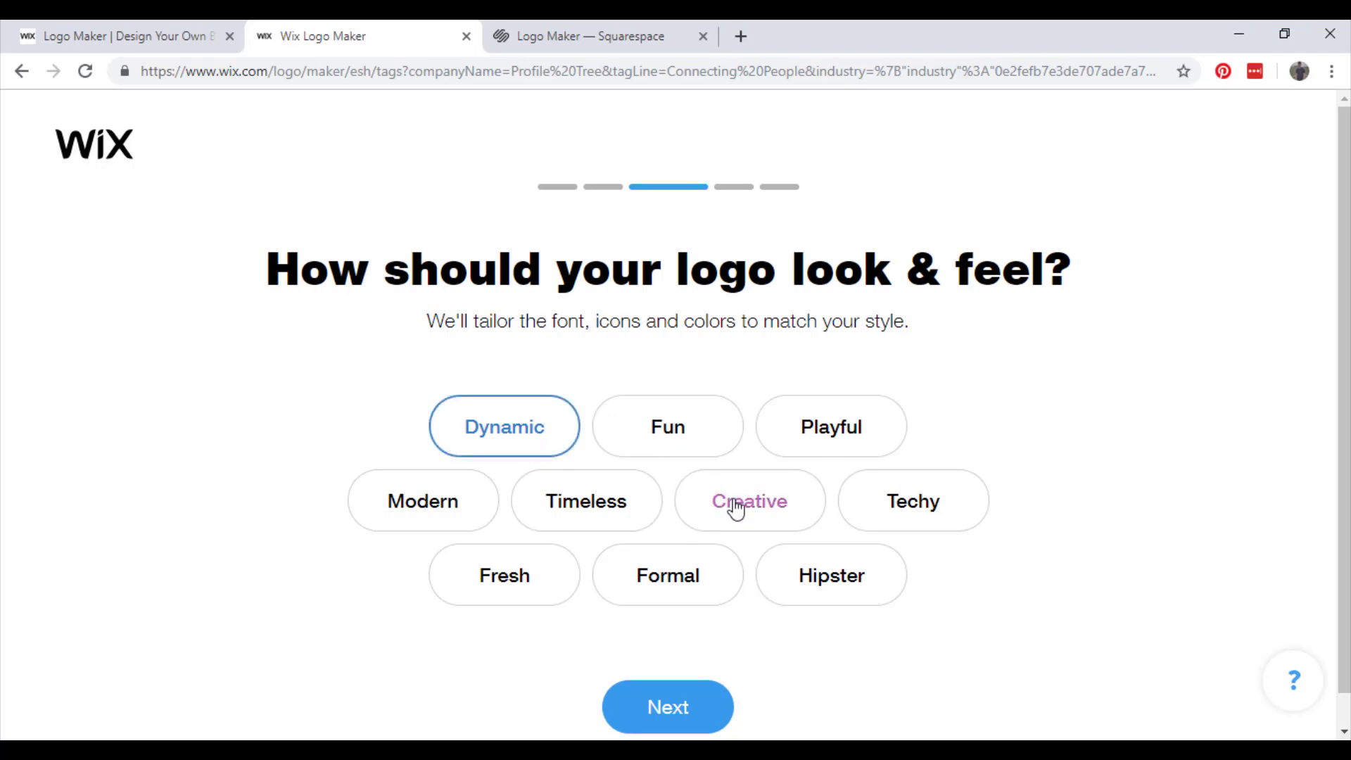
click(787, 512)
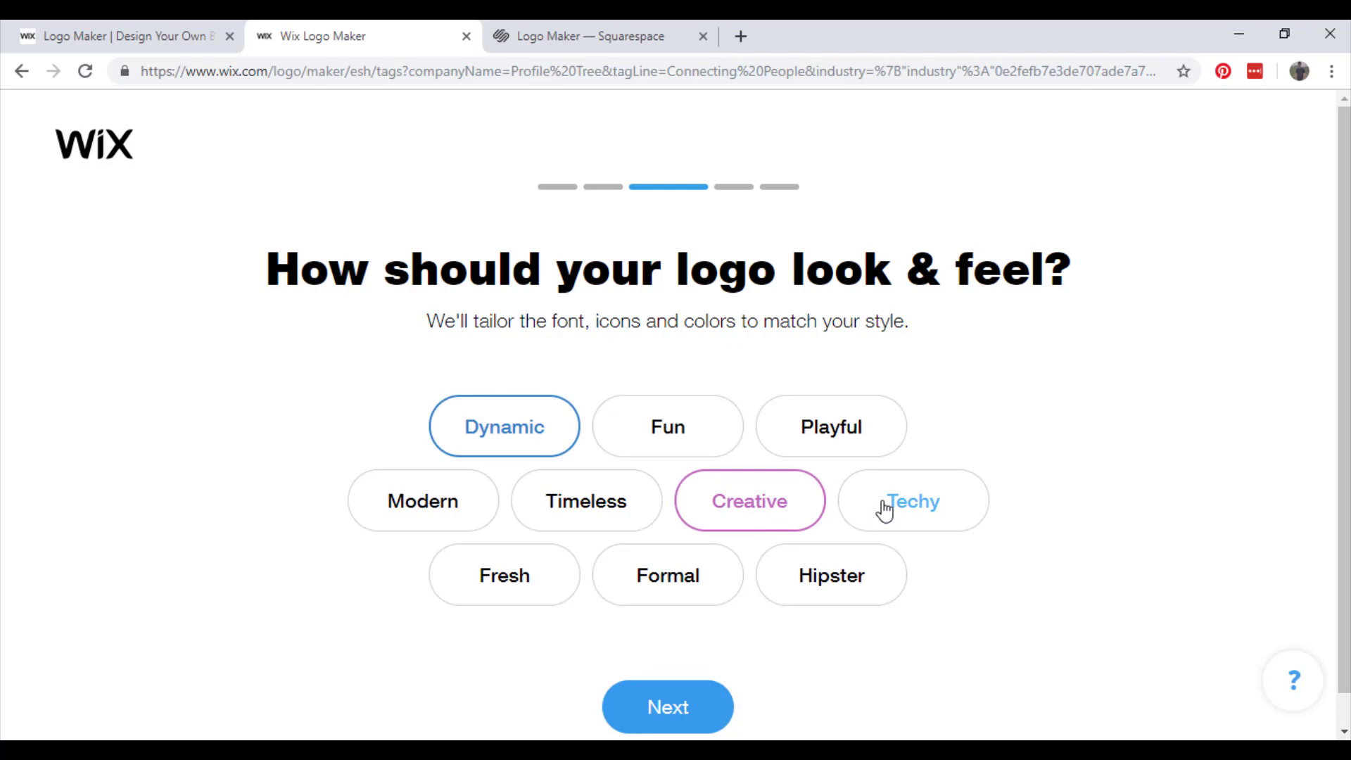
click(468, 507)
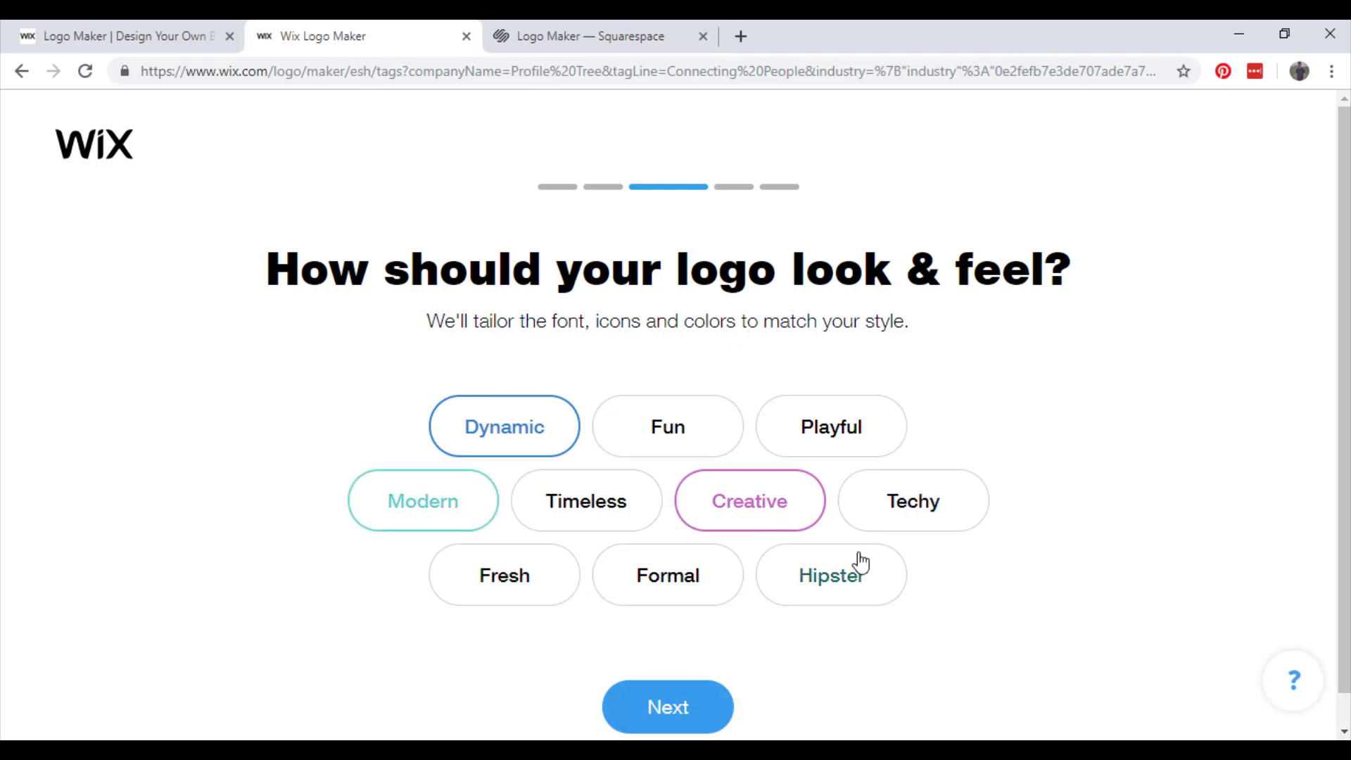
click(880, 519)
click(688, 704)
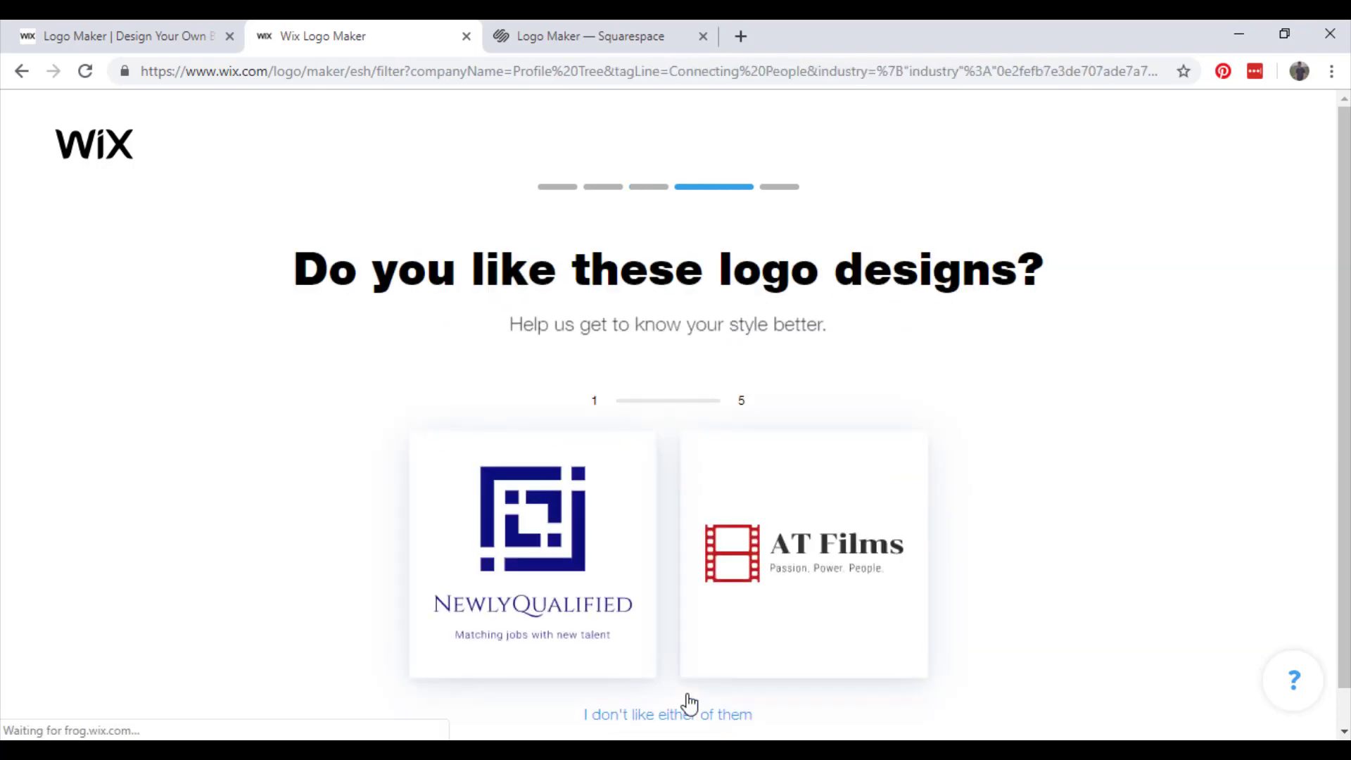
Step: Answer the five design comparisons, choosing MP Coaching in the second pair, Wright's Construction in the fifth, and neither design in the others
scroll(1021, 652, down, 1)
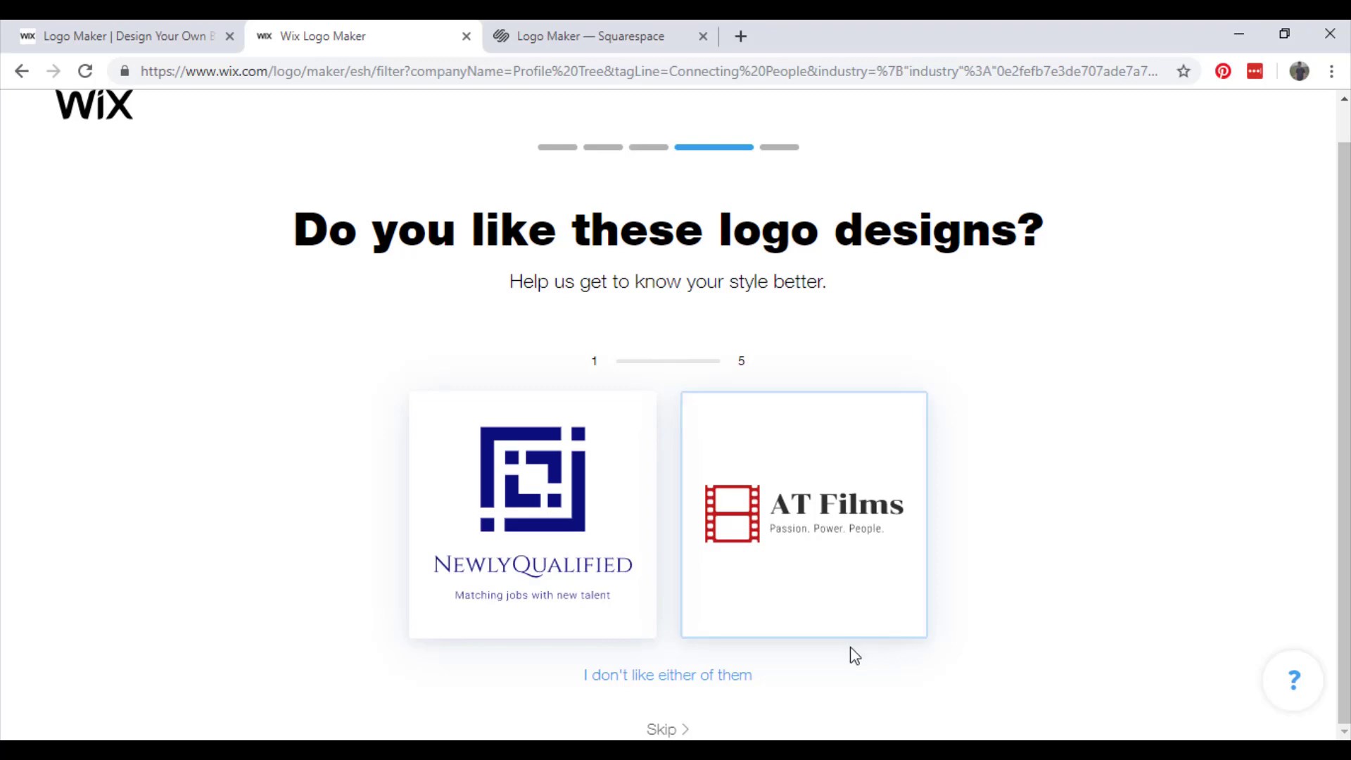
click(732, 678)
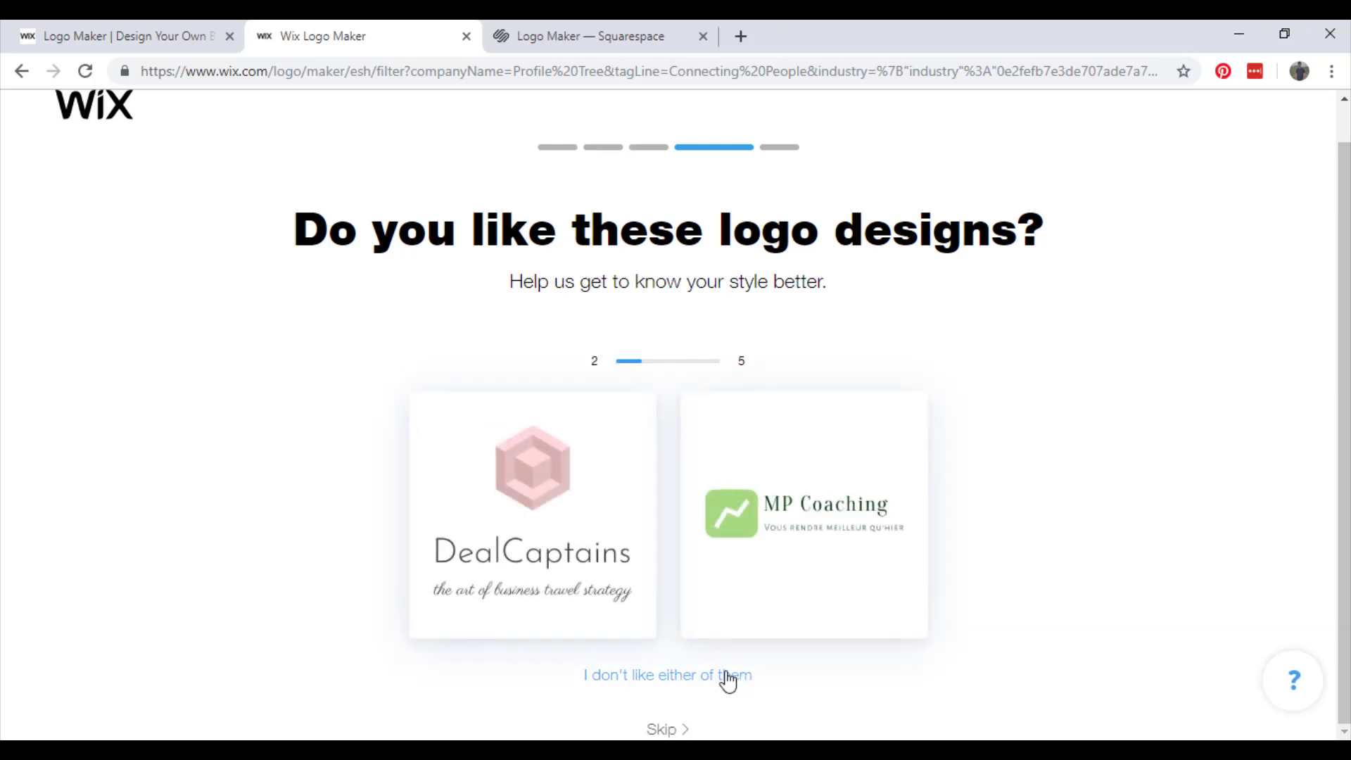
click(800, 597)
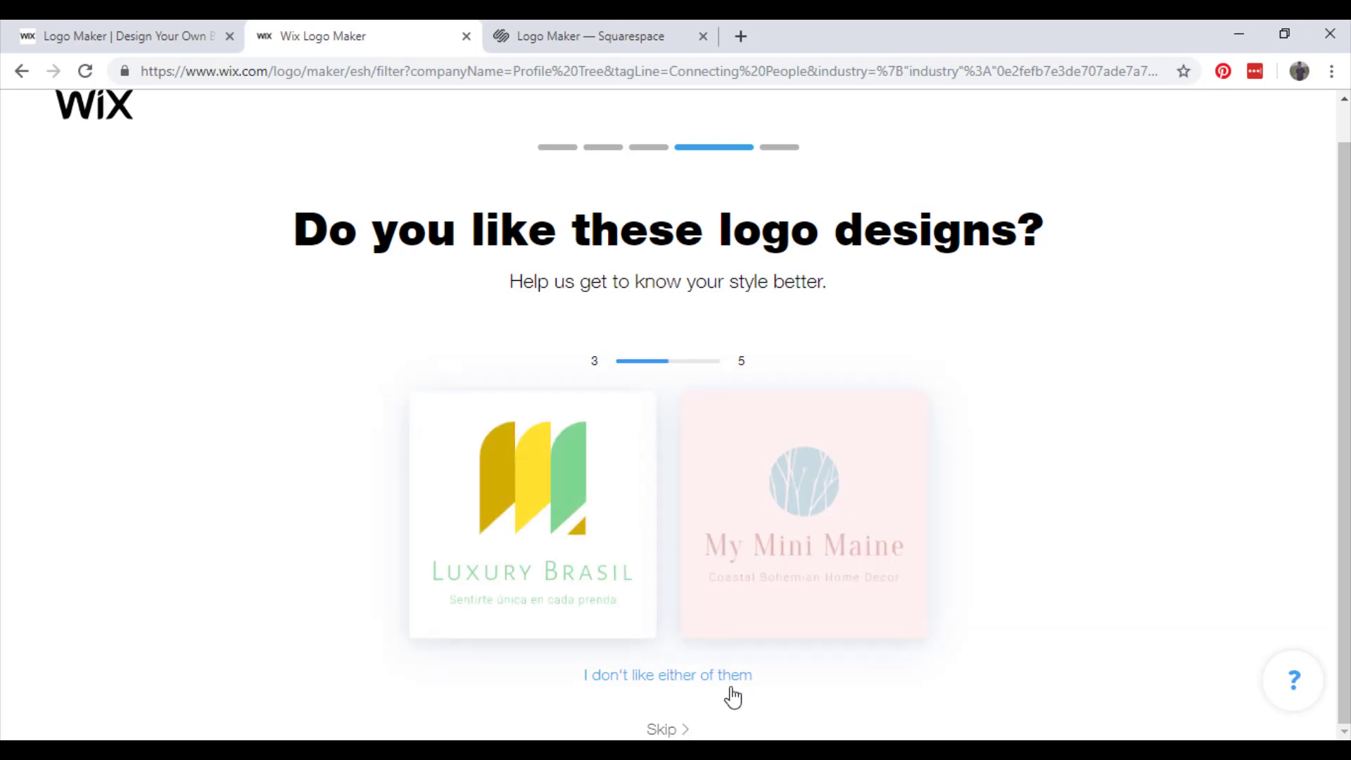
click(716, 678)
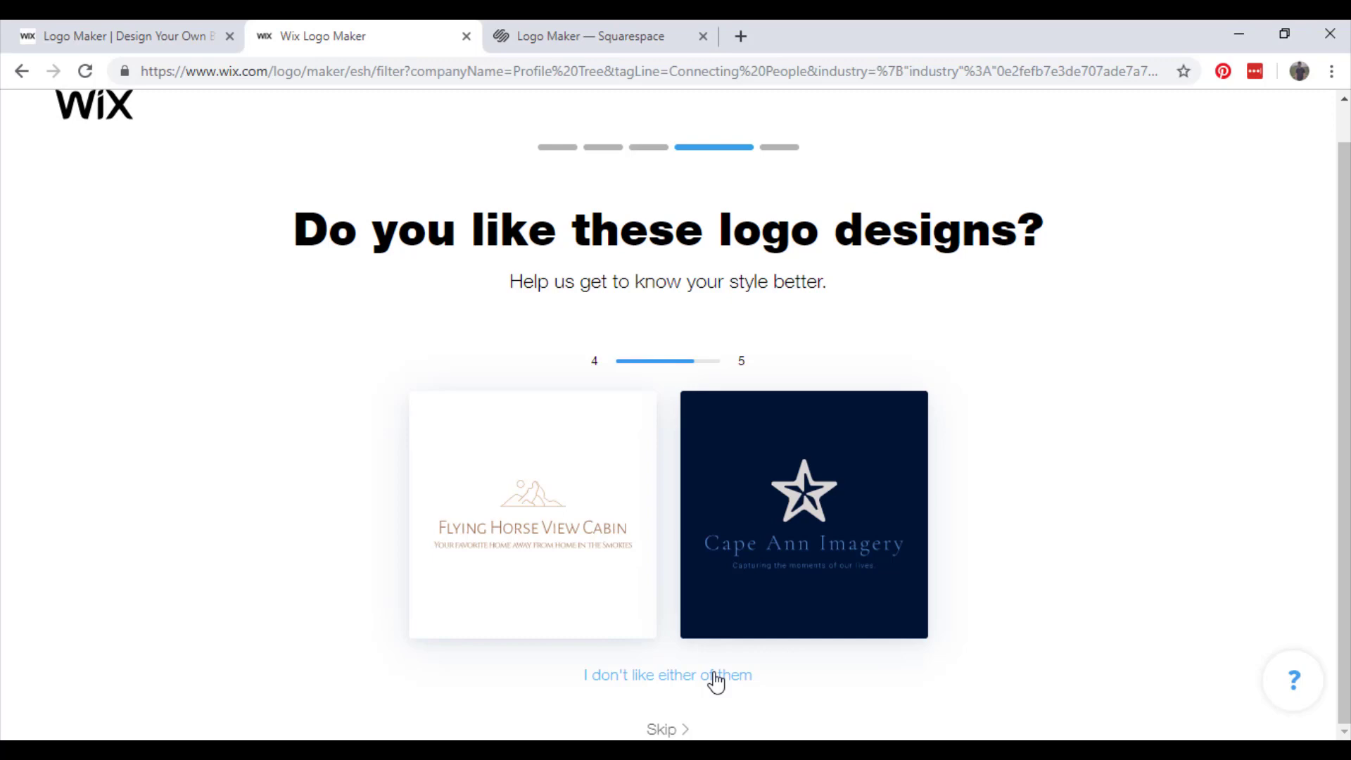
click(716, 678)
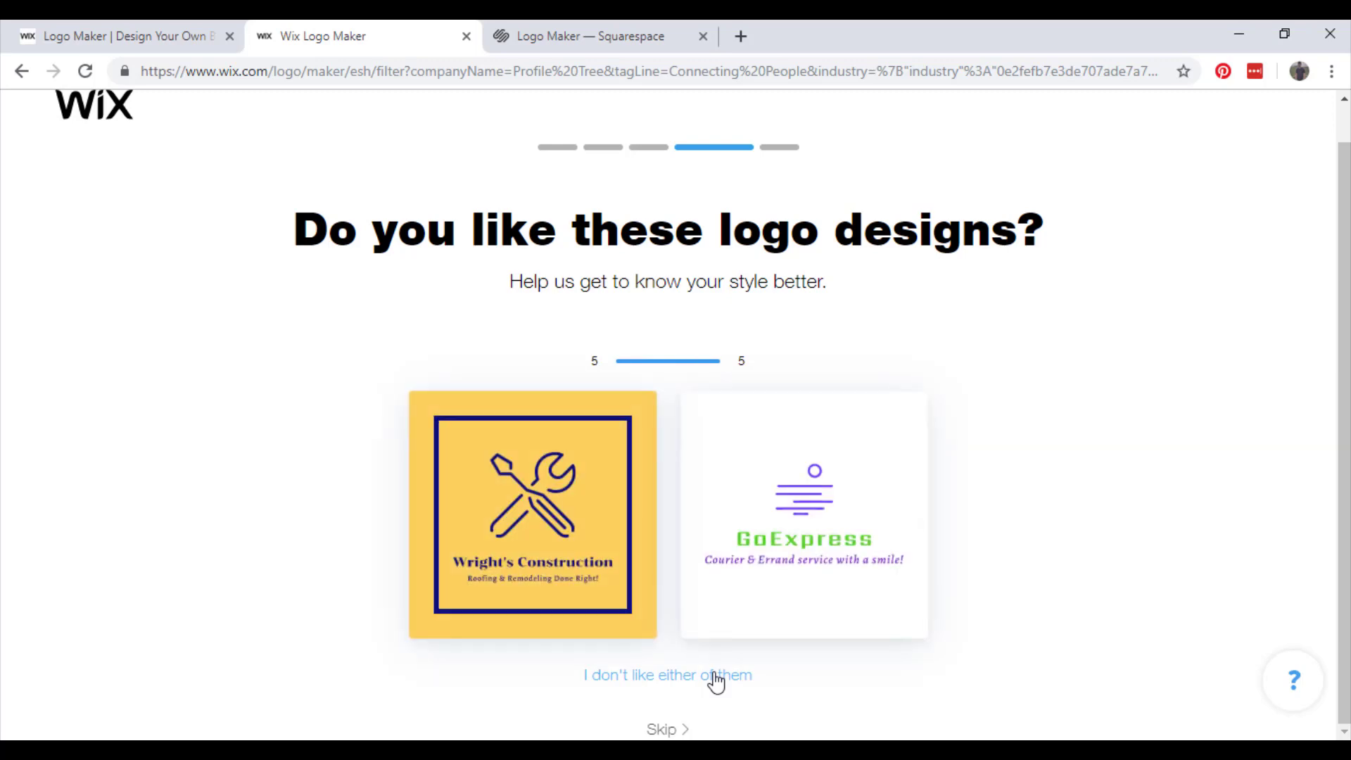
click(619, 631)
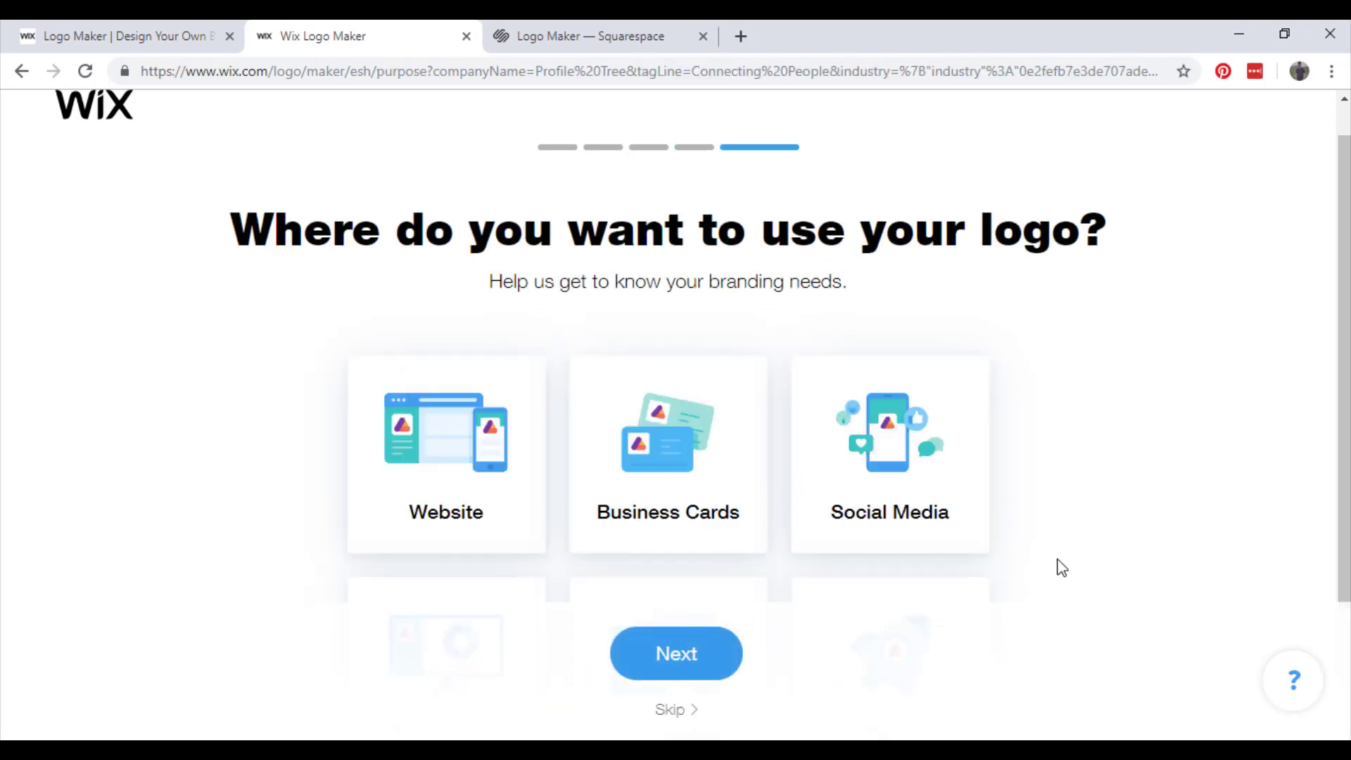
Step: Select Website, Business Cards, Social Media and Presentation as the logo's uses, and continue to the suggested logos
scroll(1053, 561, down, 2)
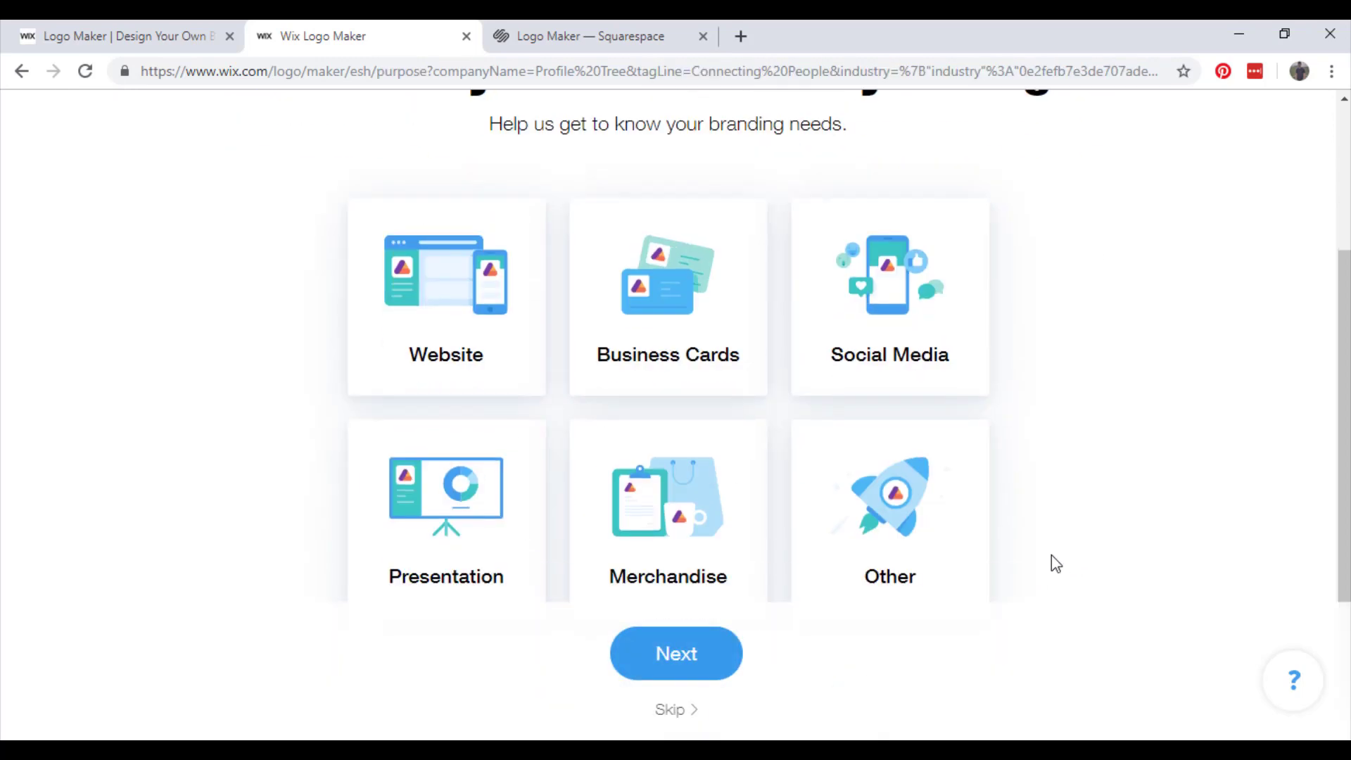
click(489, 341)
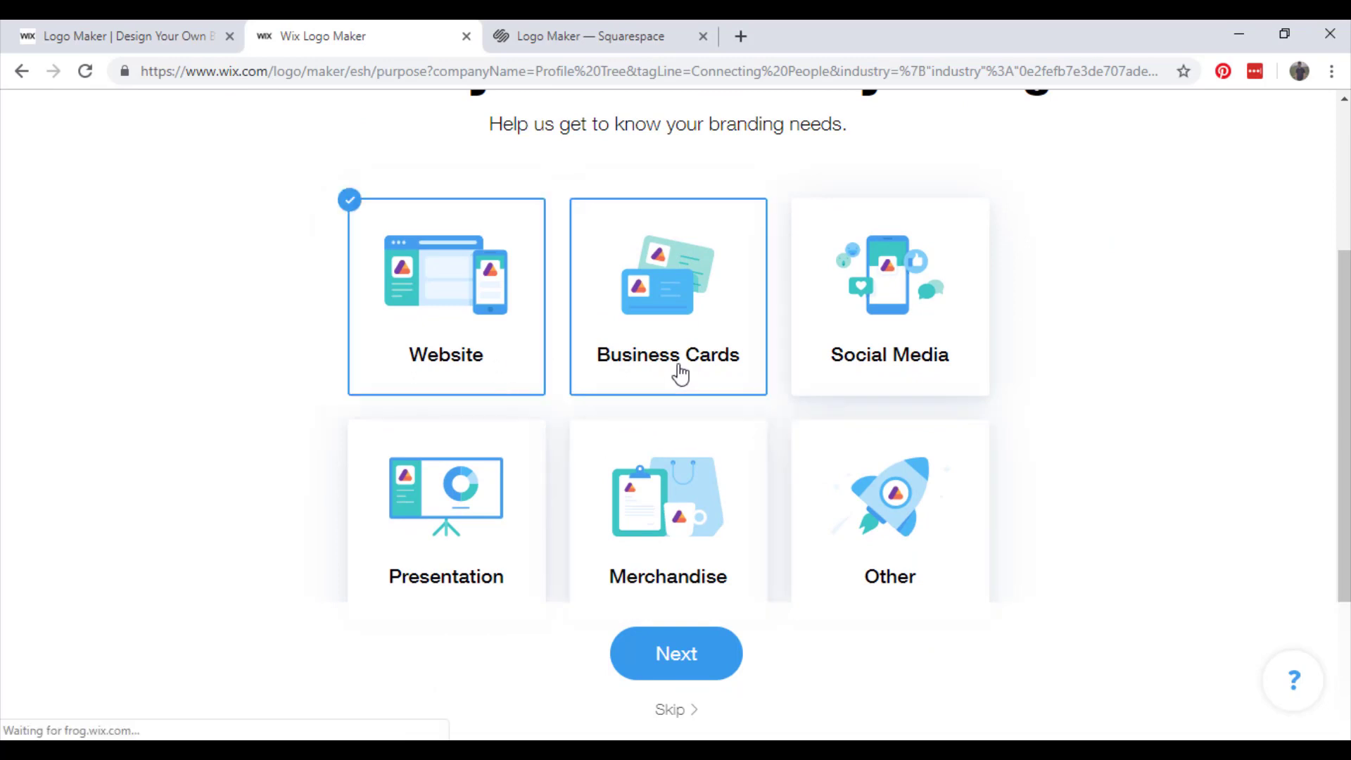
click(680, 366)
click(913, 347)
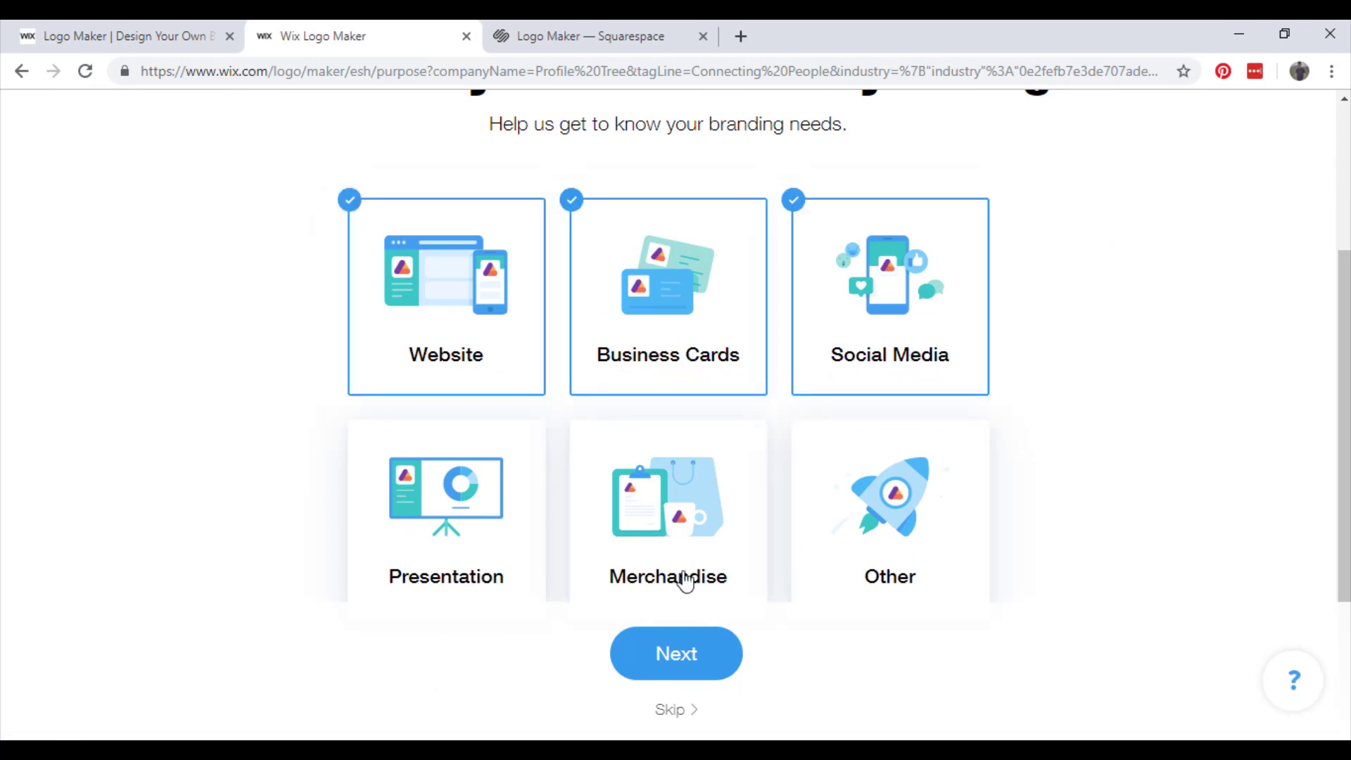
click(445, 561)
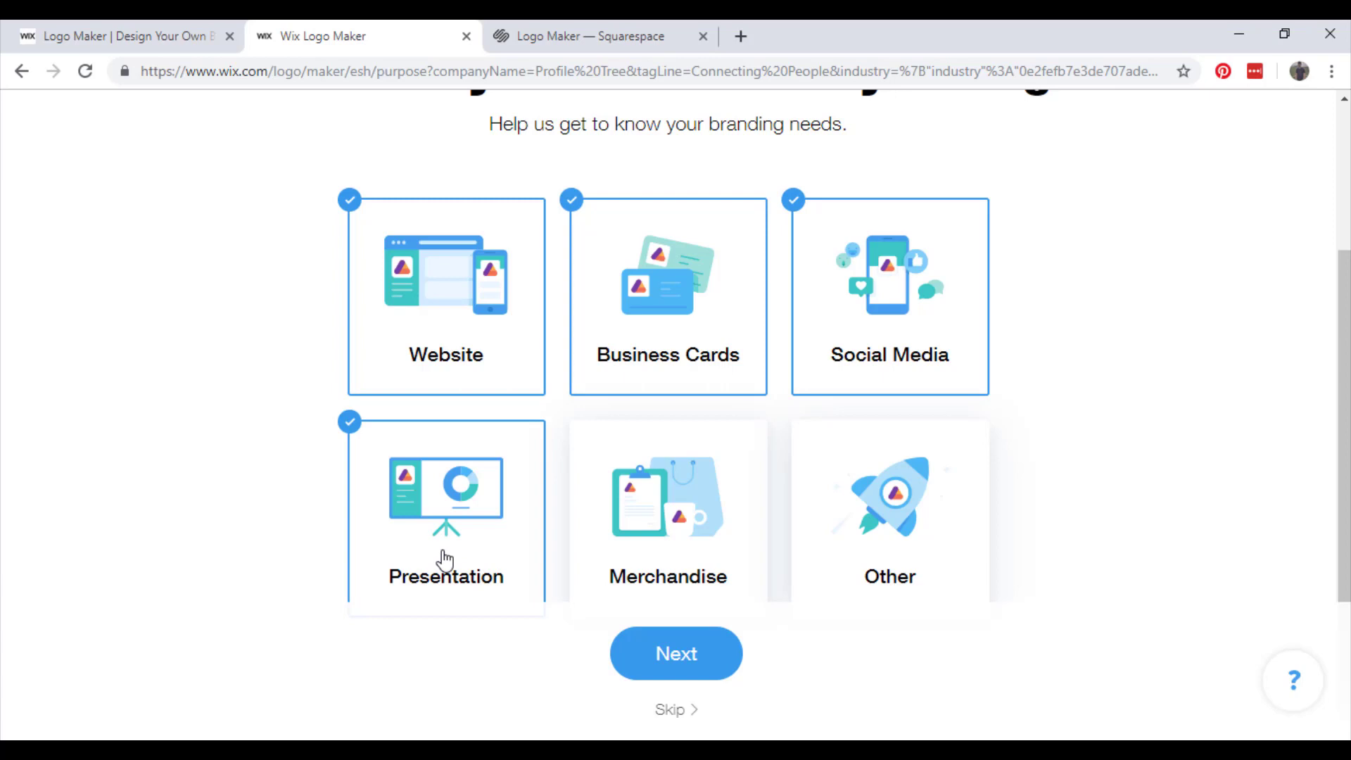
click(718, 676)
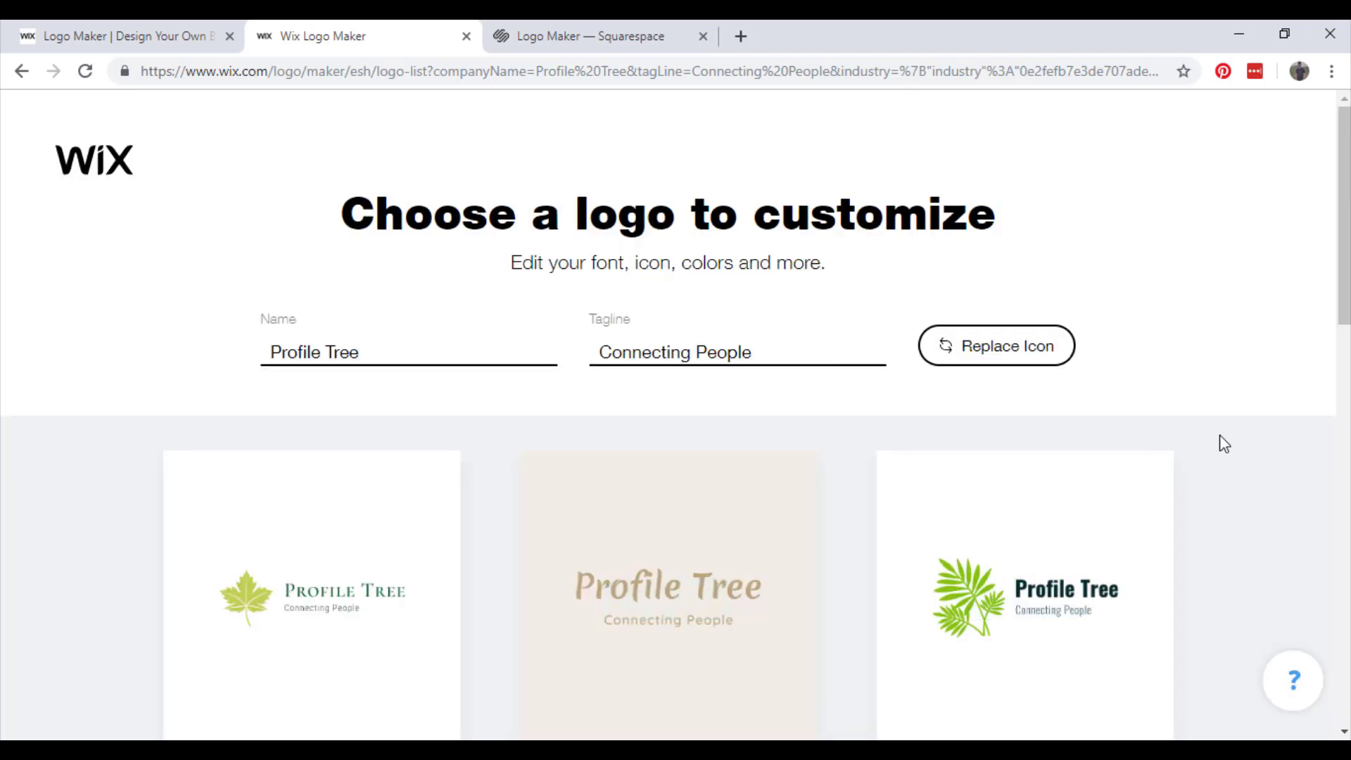
Step: Look through the suggested Profile Tree logo designs, loading more designs twice
scroll(1225, 444, down, 2)
scroll(1224, 444, down, 3)
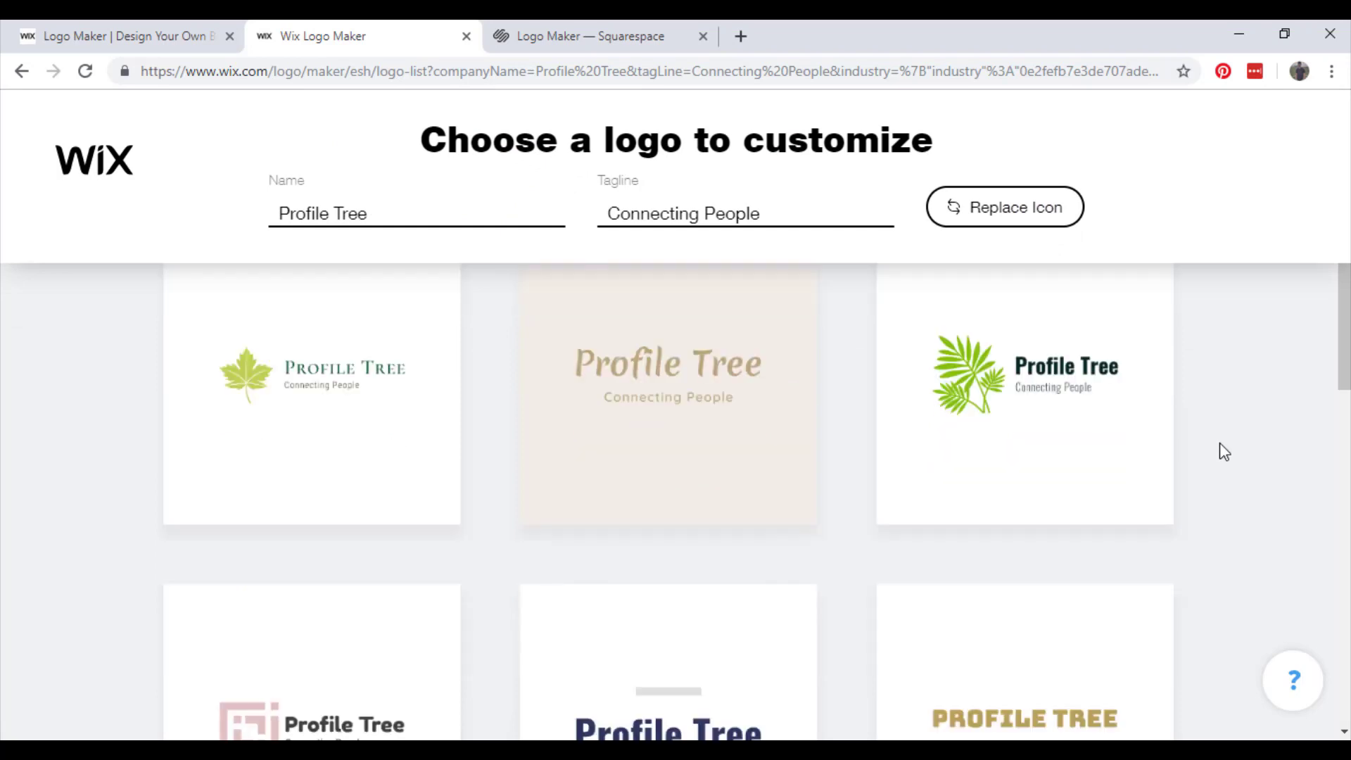
scroll(1244, 473, up, 3)
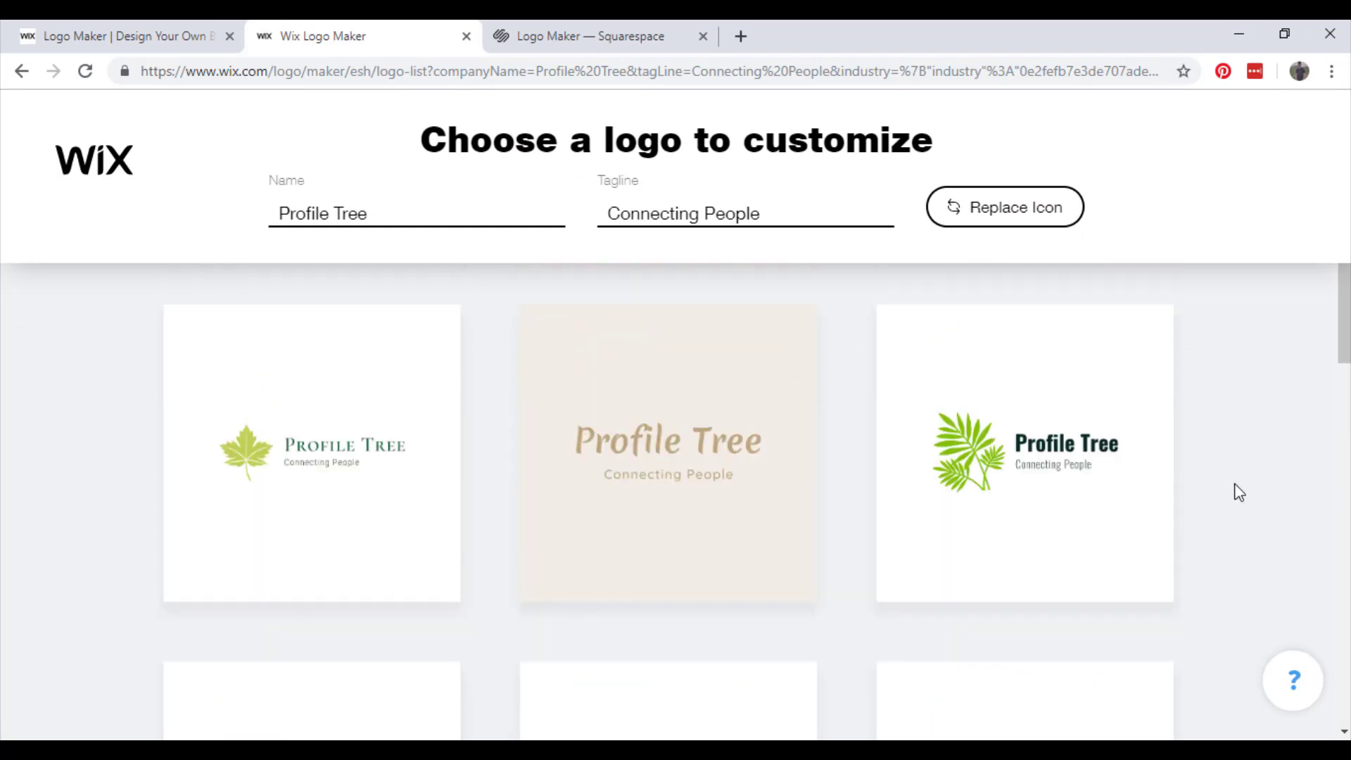
scroll(1273, 464, down, 4)
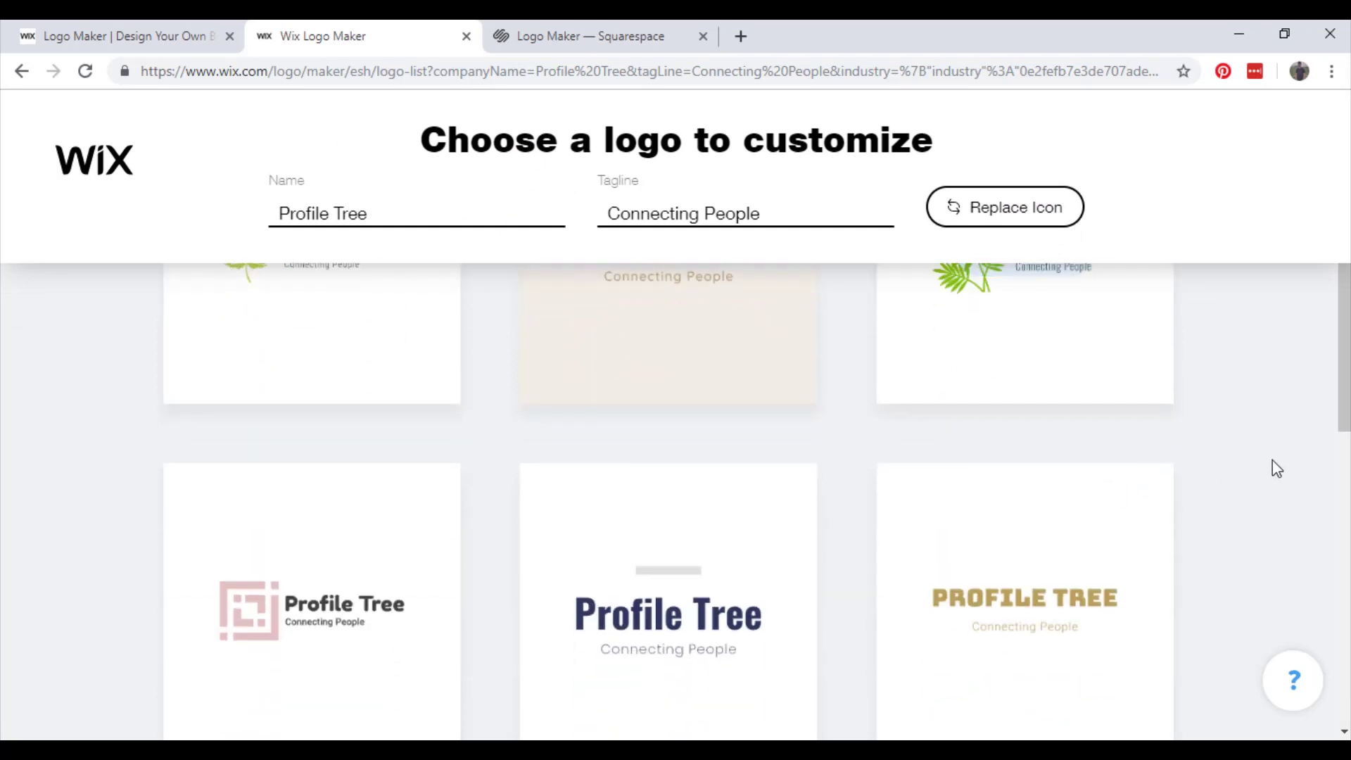
scroll(1265, 472, down, 7)
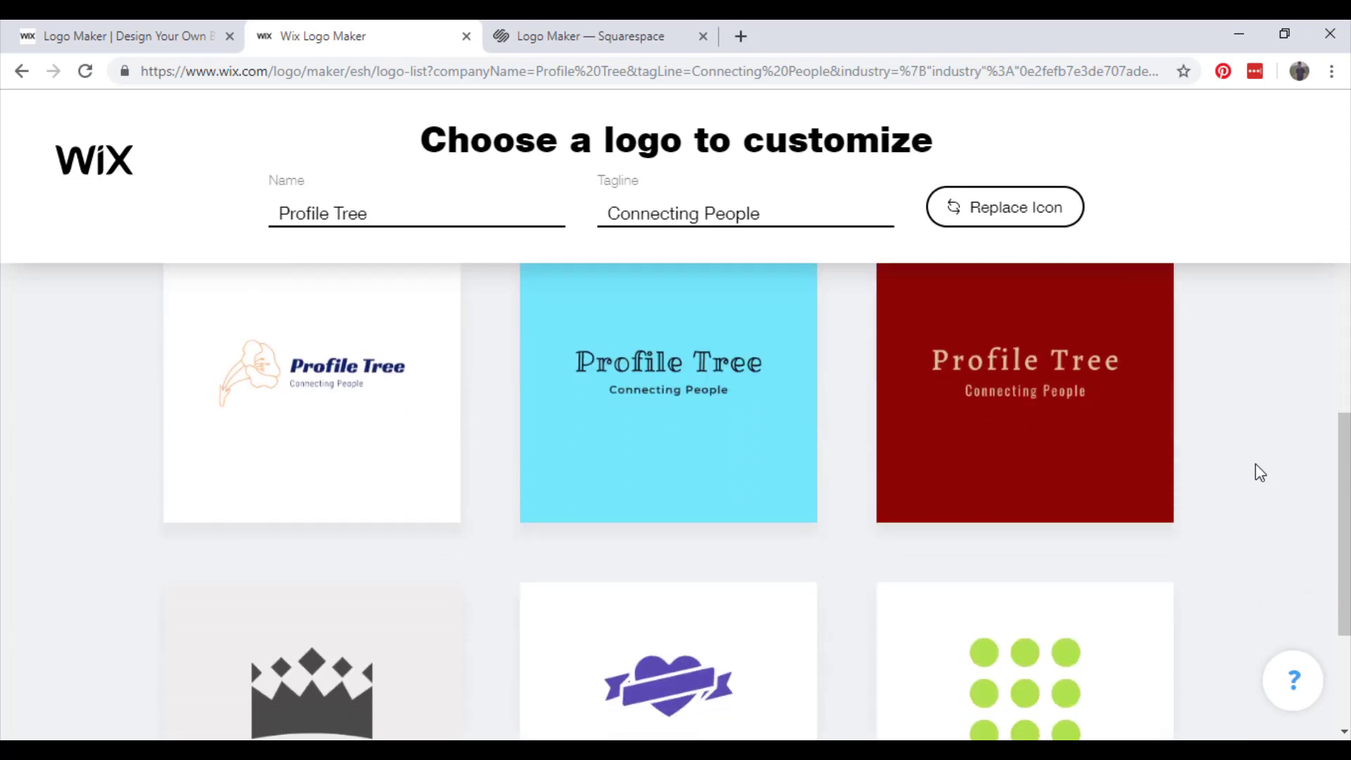
scroll(1260, 472, down, 3)
scroll(1237, 461, down, 1)
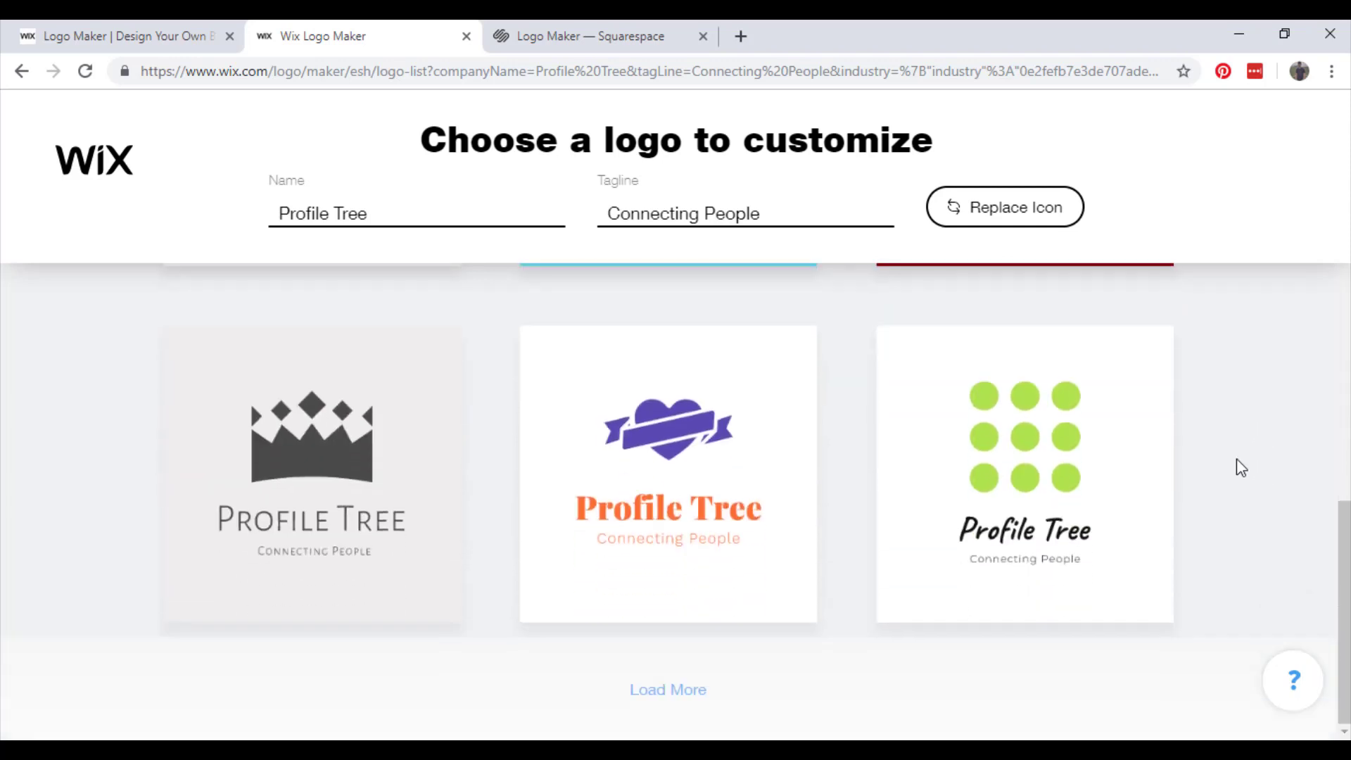
click(656, 693)
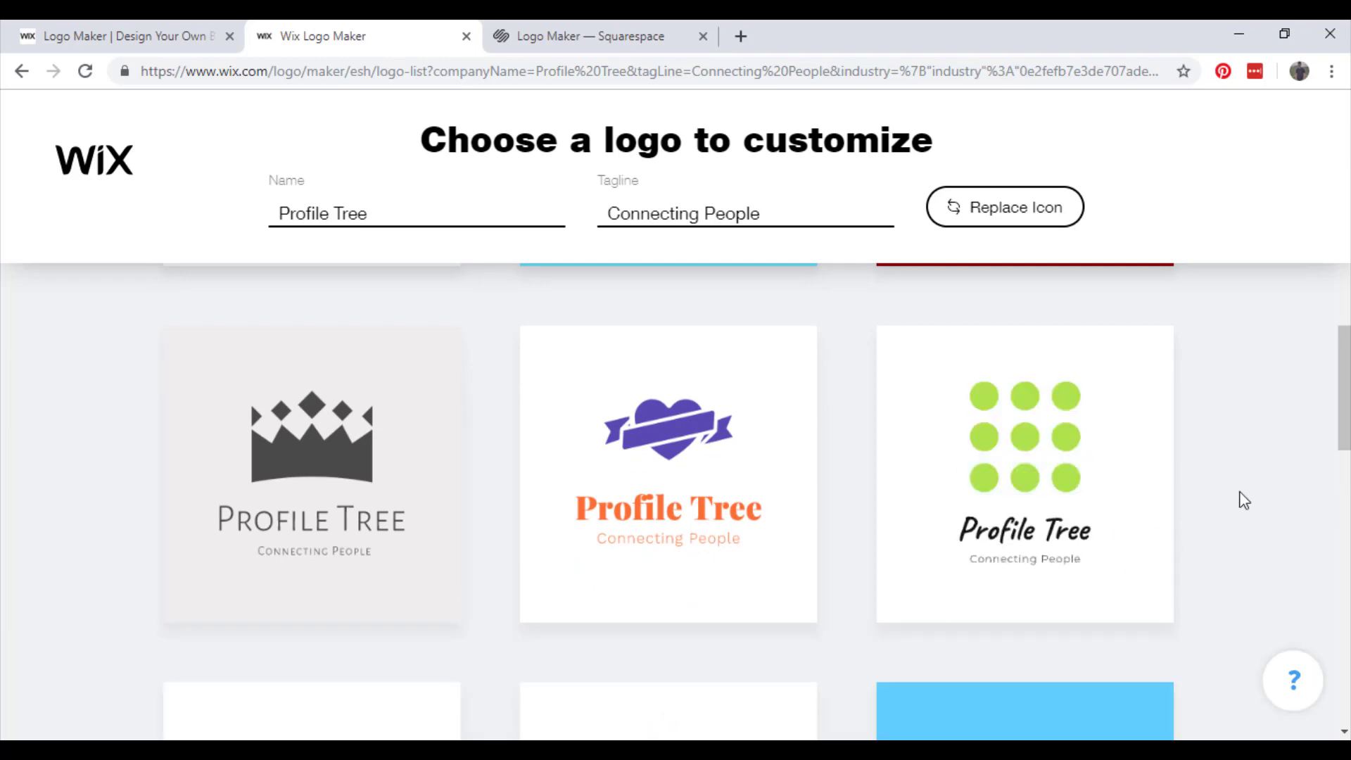
scroll(1244, 500, down, 6)
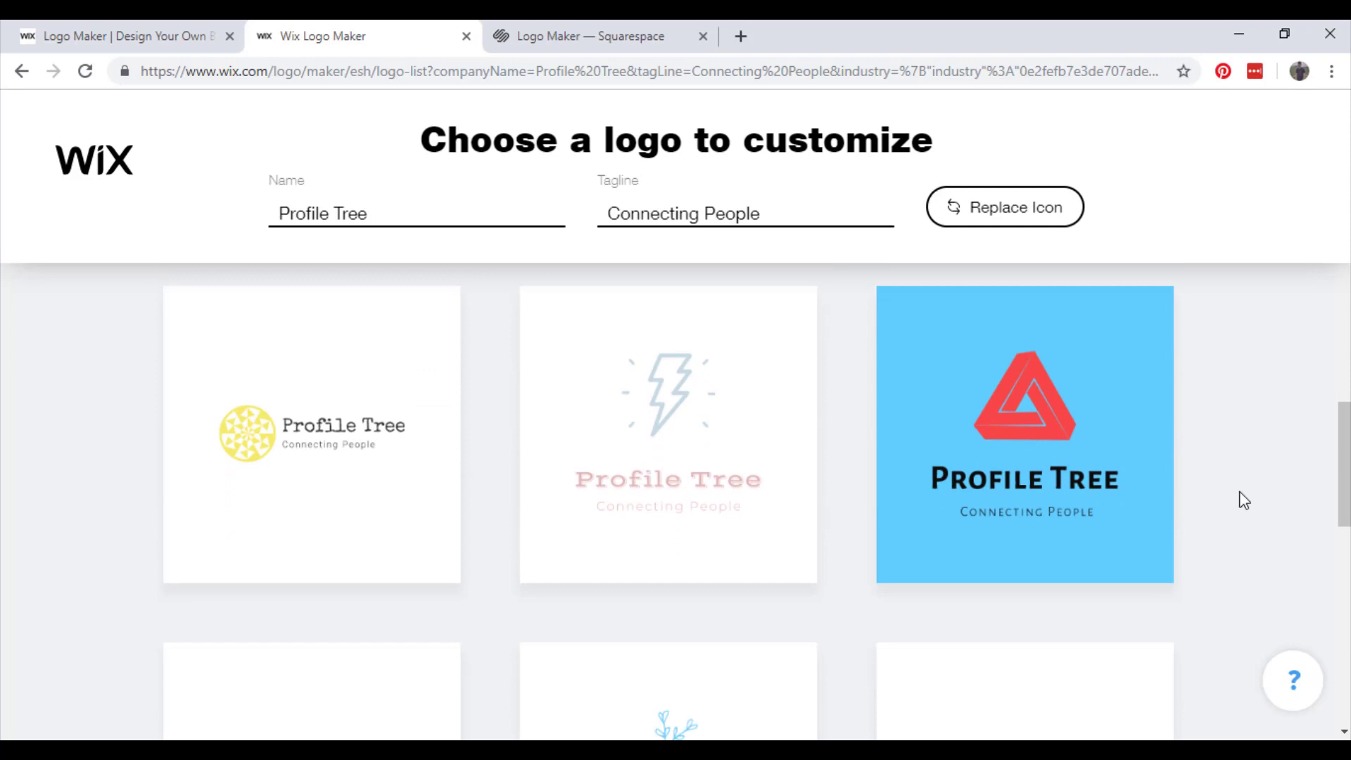
scroll(1244, 500, down, 8)
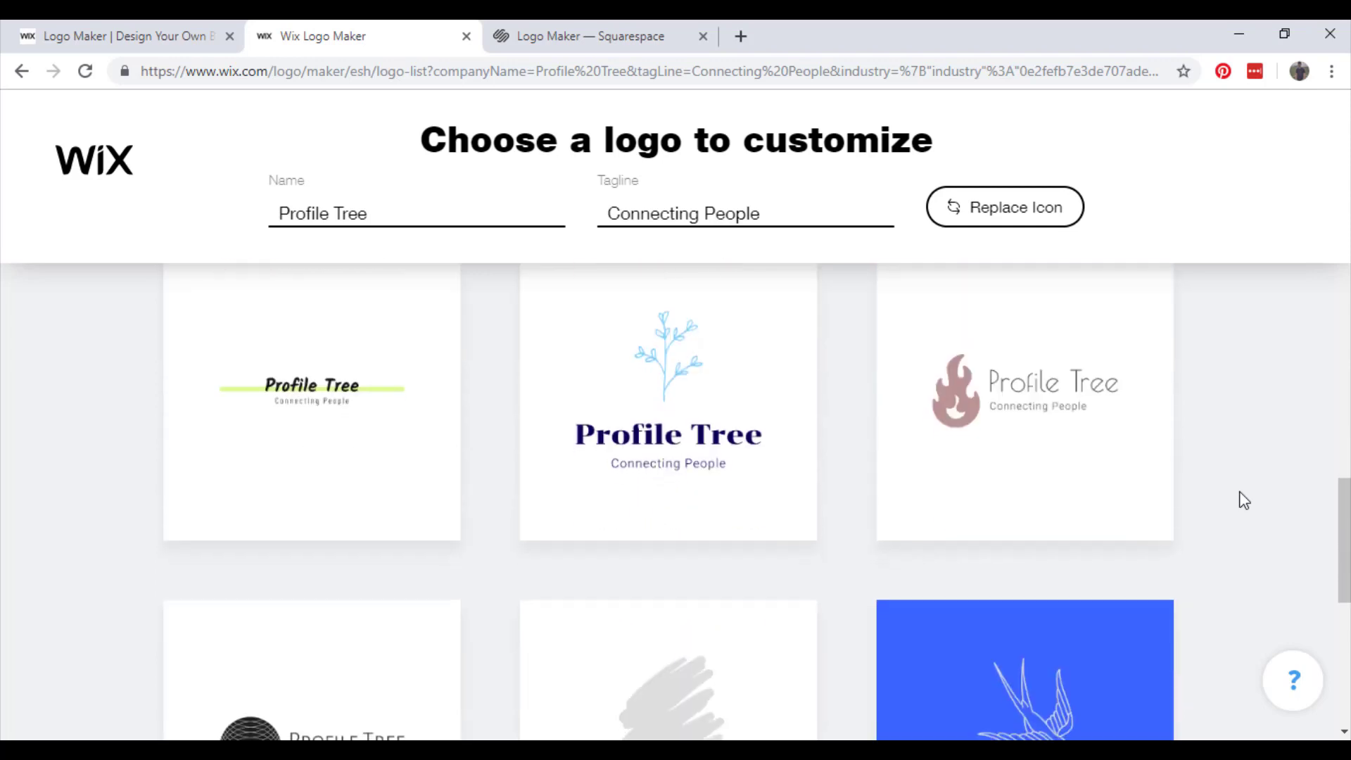
scroll(1244, 499, down, 3)
scroll(1244, 500, down, 3)
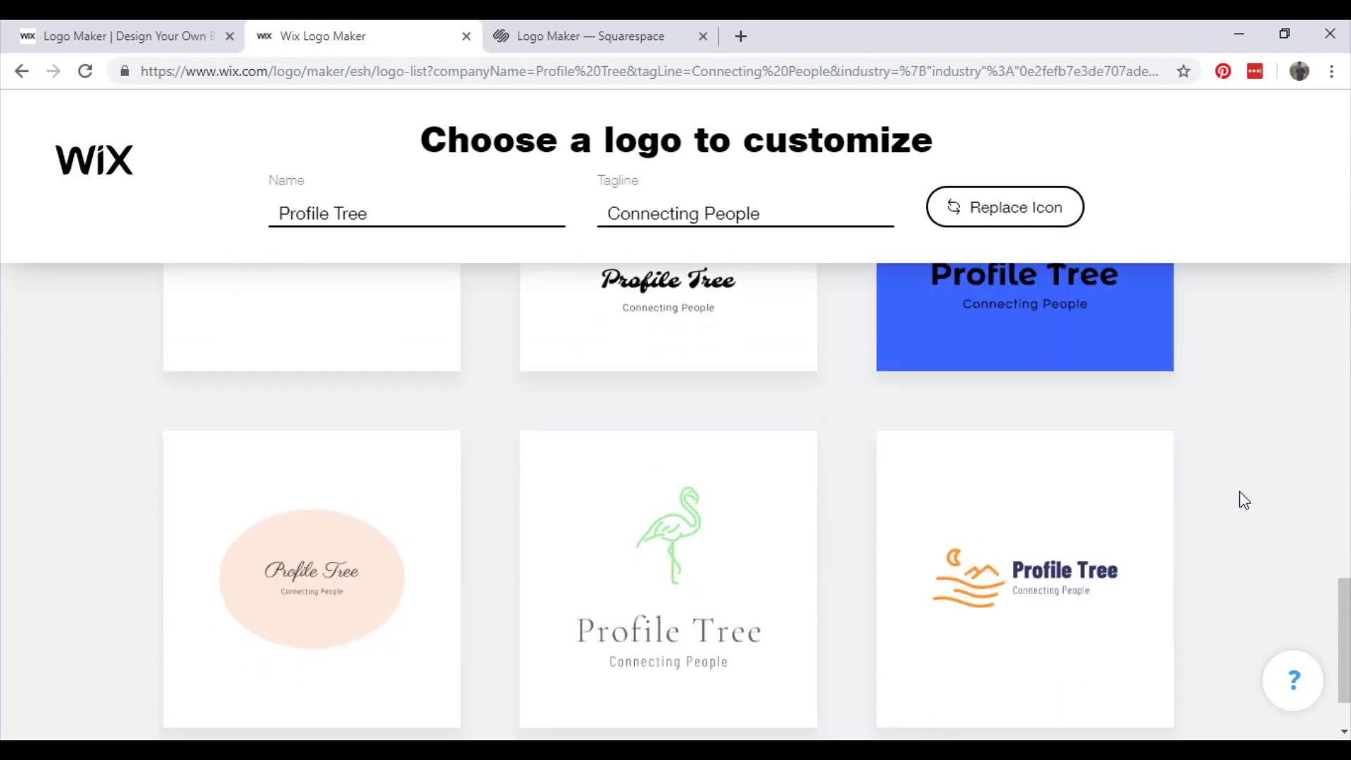
scroll(1226, 497, down, 1)
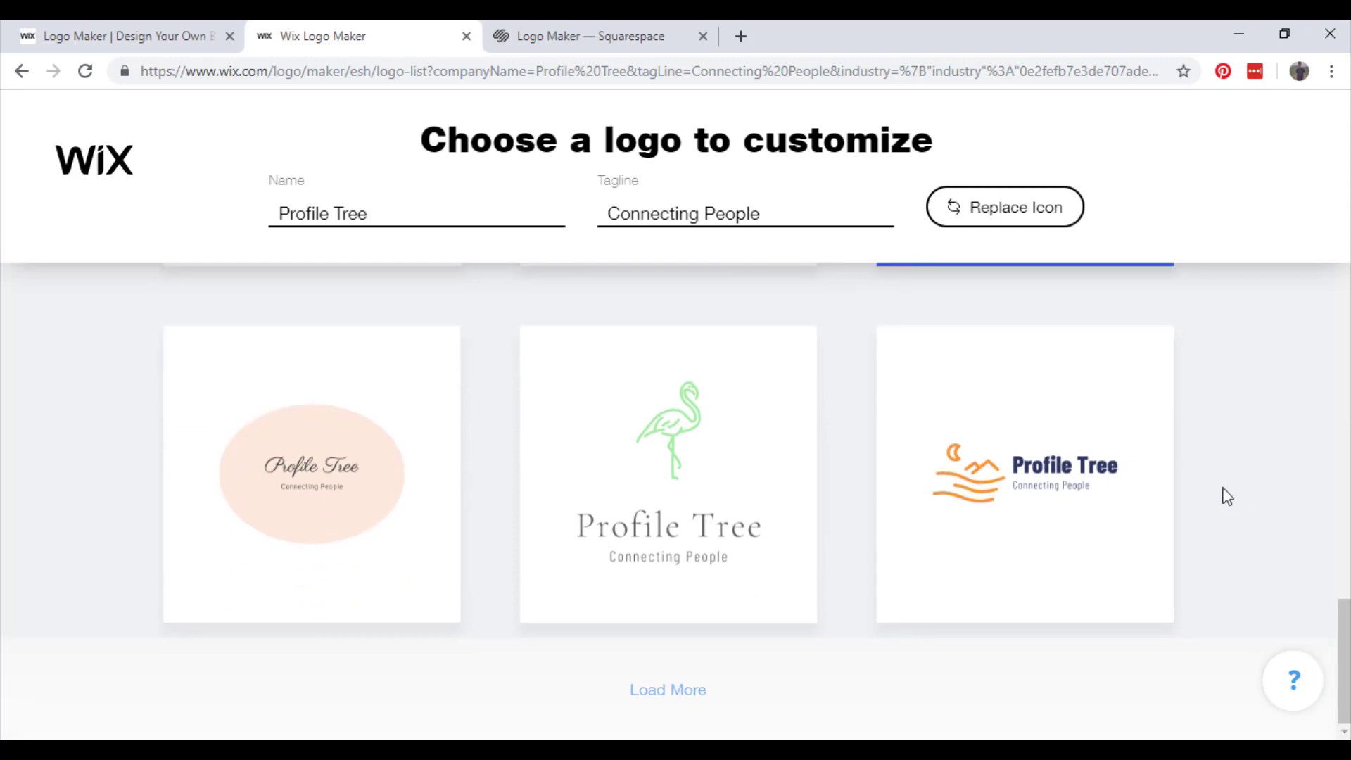
click(740, 691)
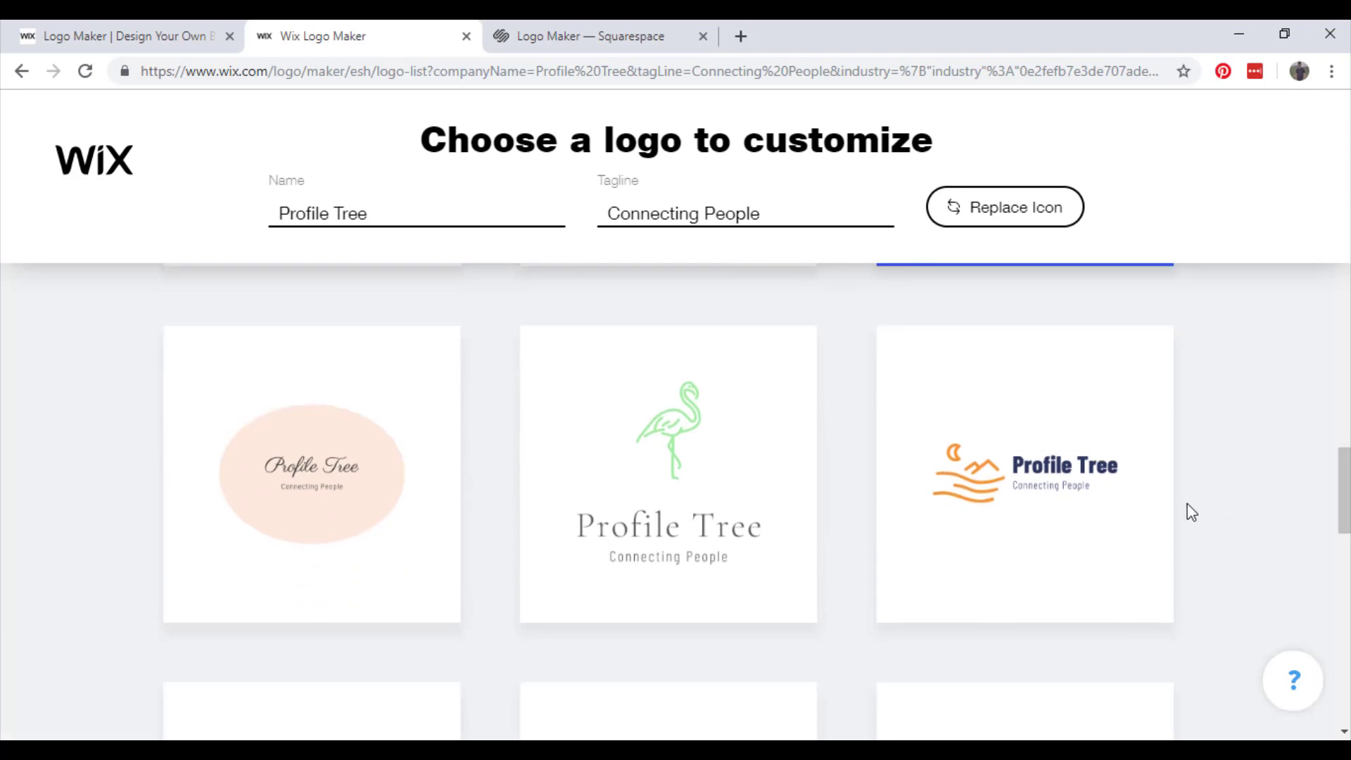
scroll(1231, 493, down, 4)
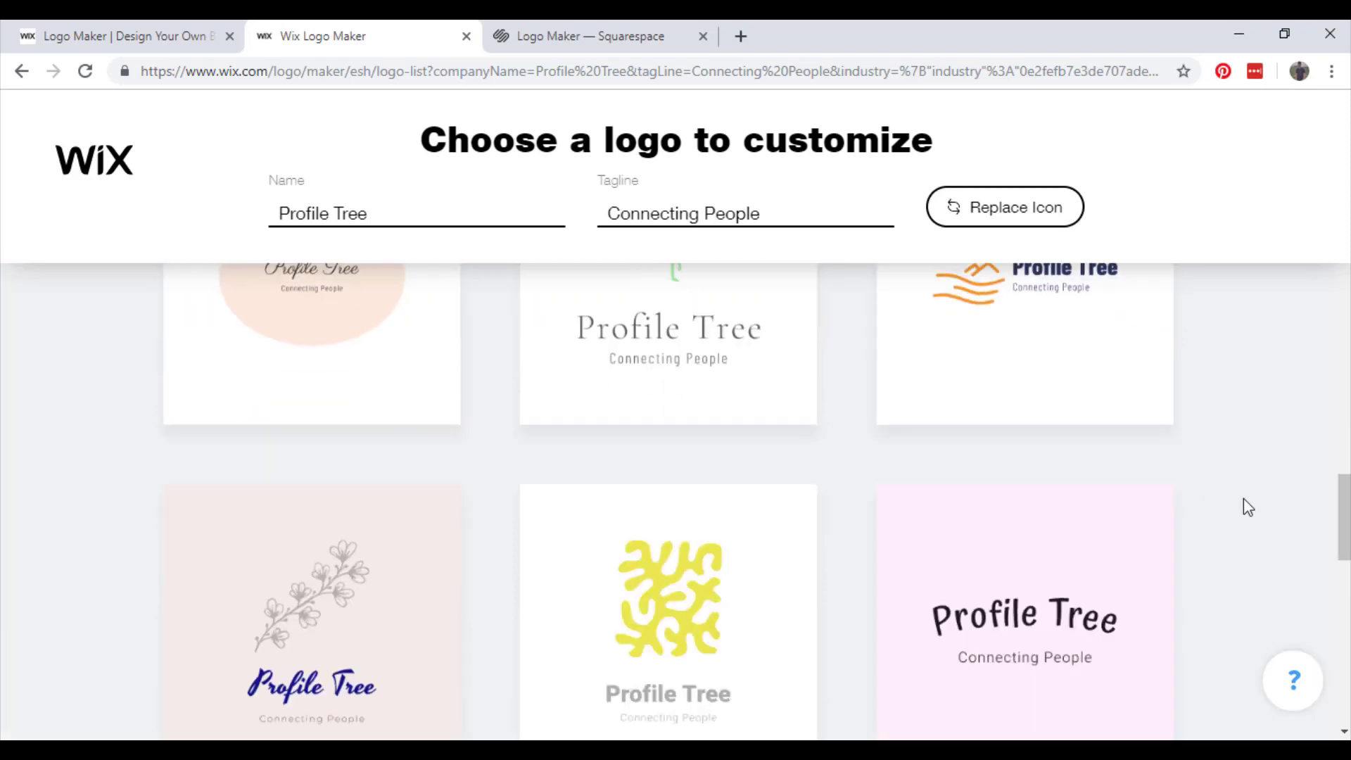
scroll(1244, 508, down, 3)
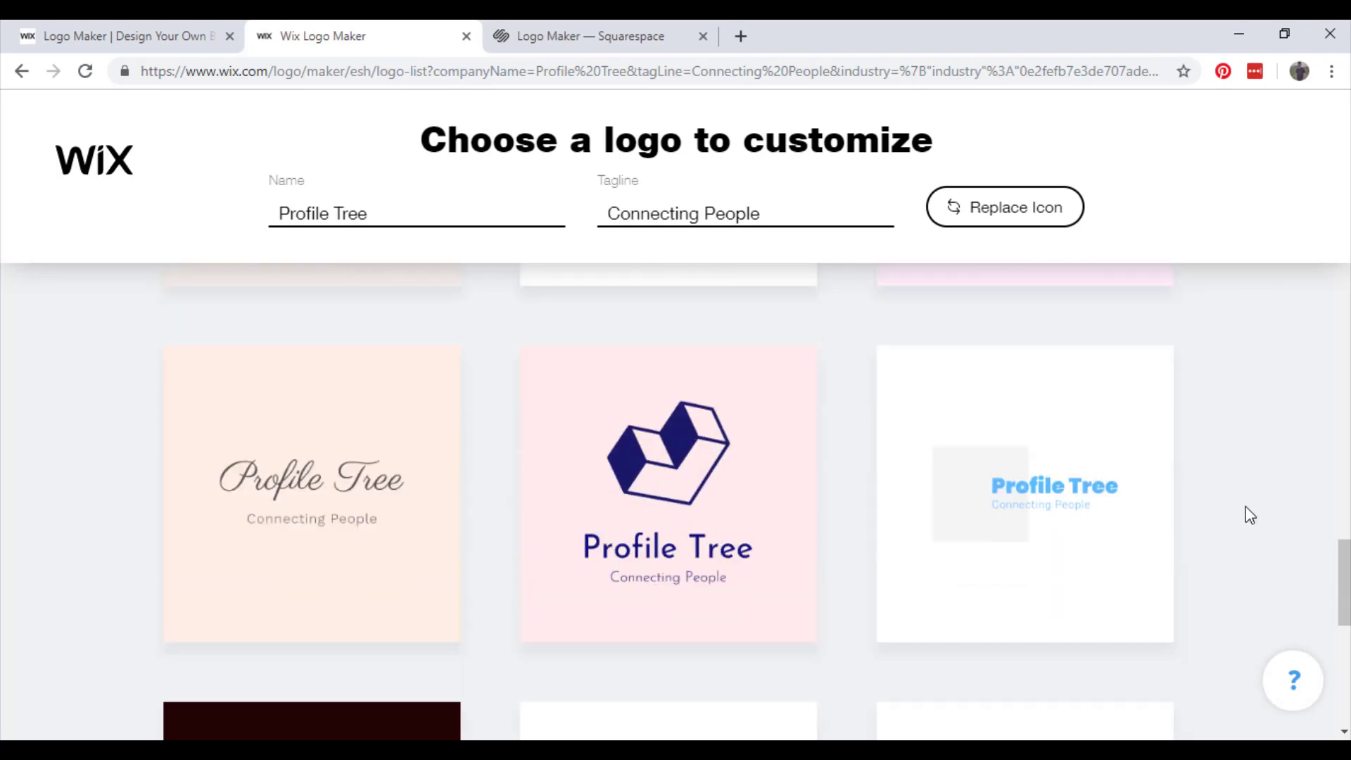
scroll(1246, 508, down, 3)
Step: Return to the first suggestions and choose the green palm-leaf design with dark lettering for customization
drag(1347, 572, 1345, 282)
scroll(1259, 436, up, 4)
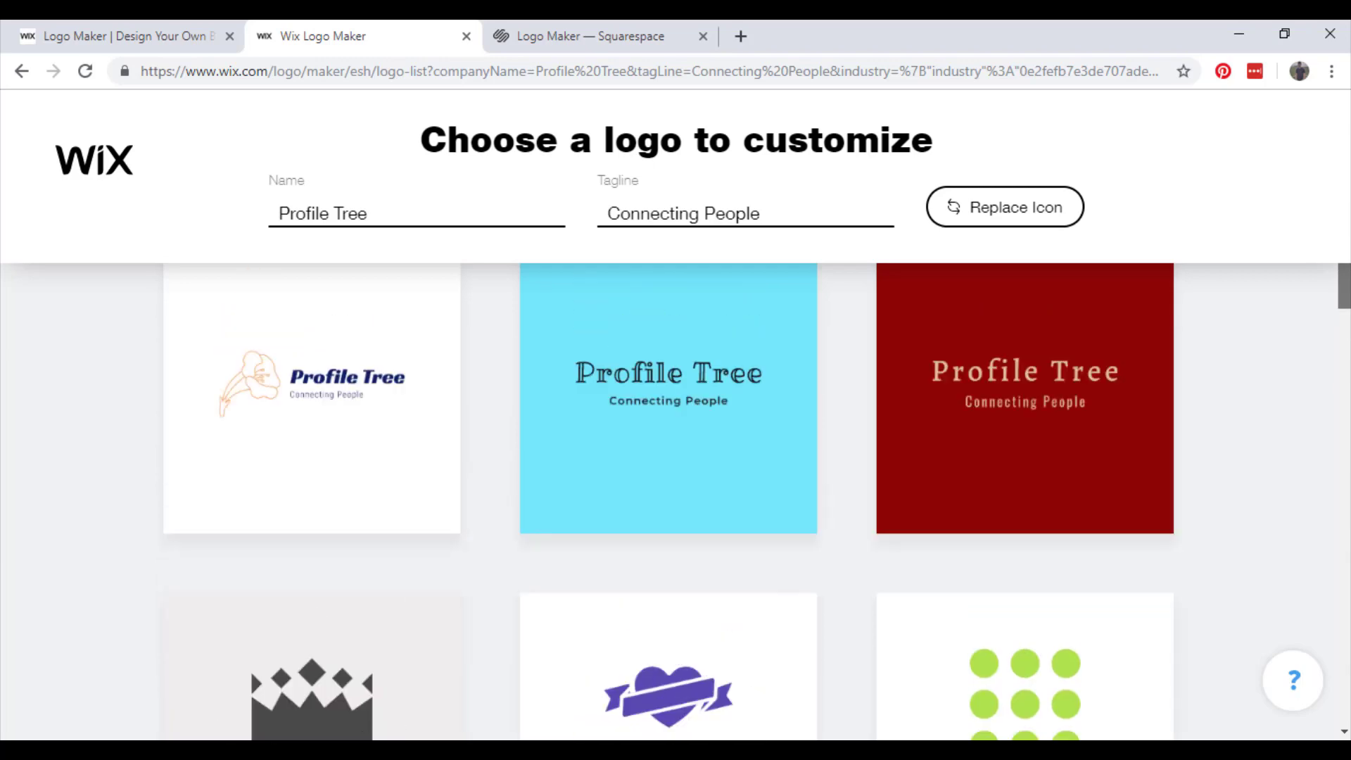
scroll(1257, 433, up, 5)
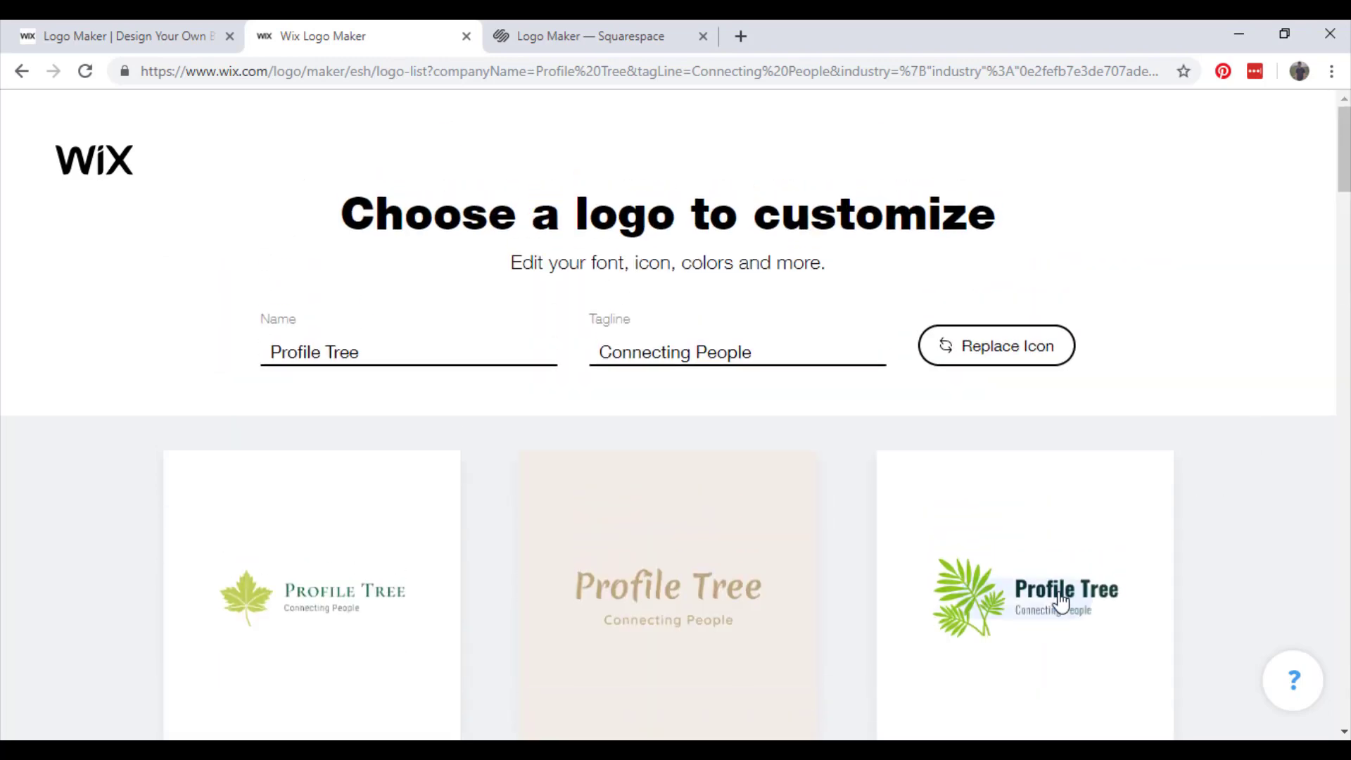
click(1025, 600)
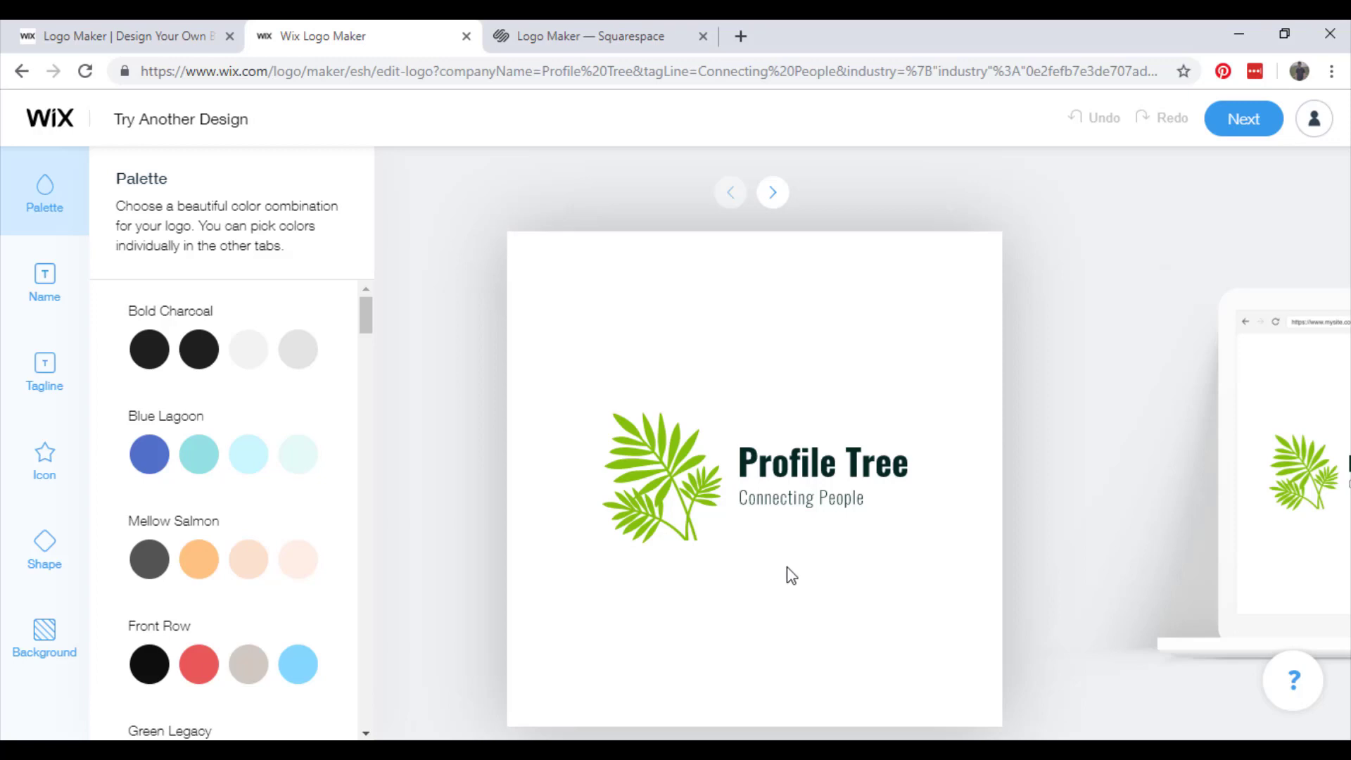
Step: Show a square shape behind the logo's icon and text
click(665, 498)
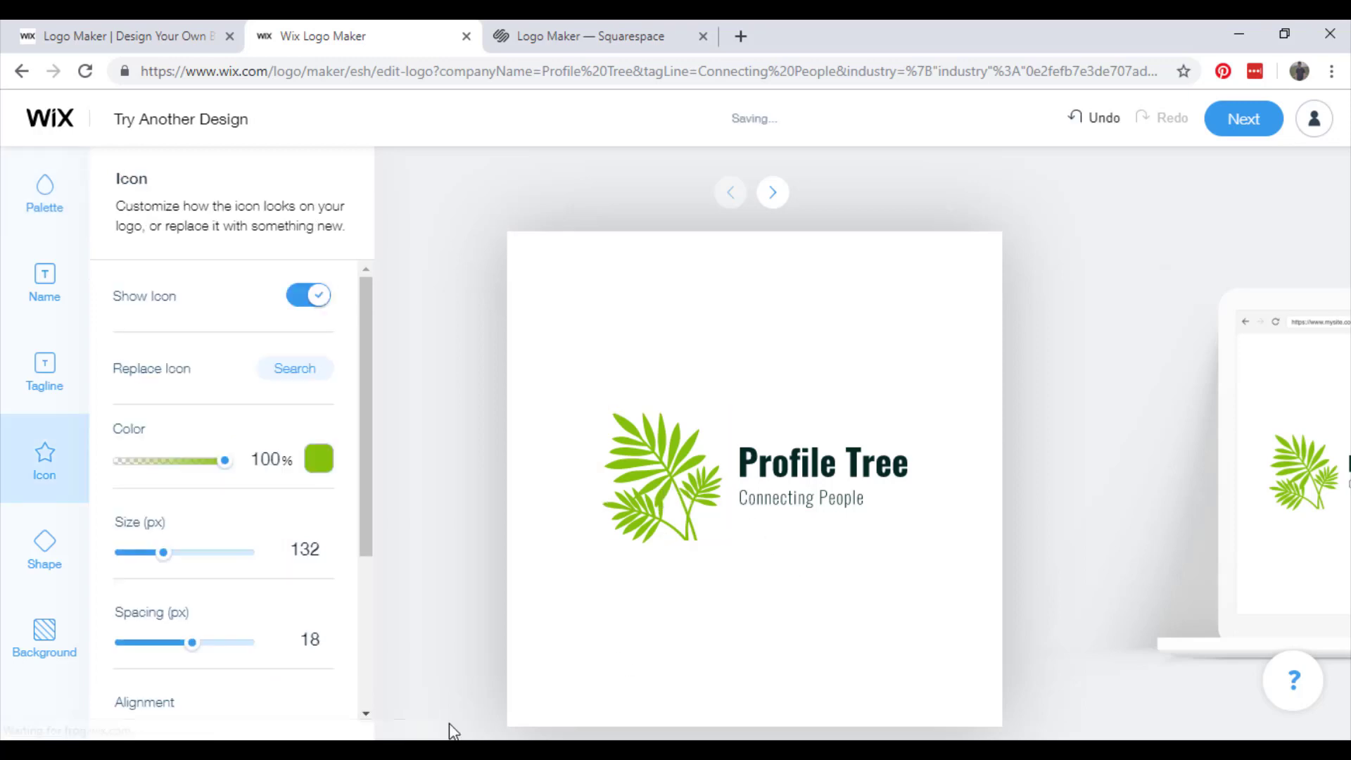
click(43, 549)
click(329, 303)
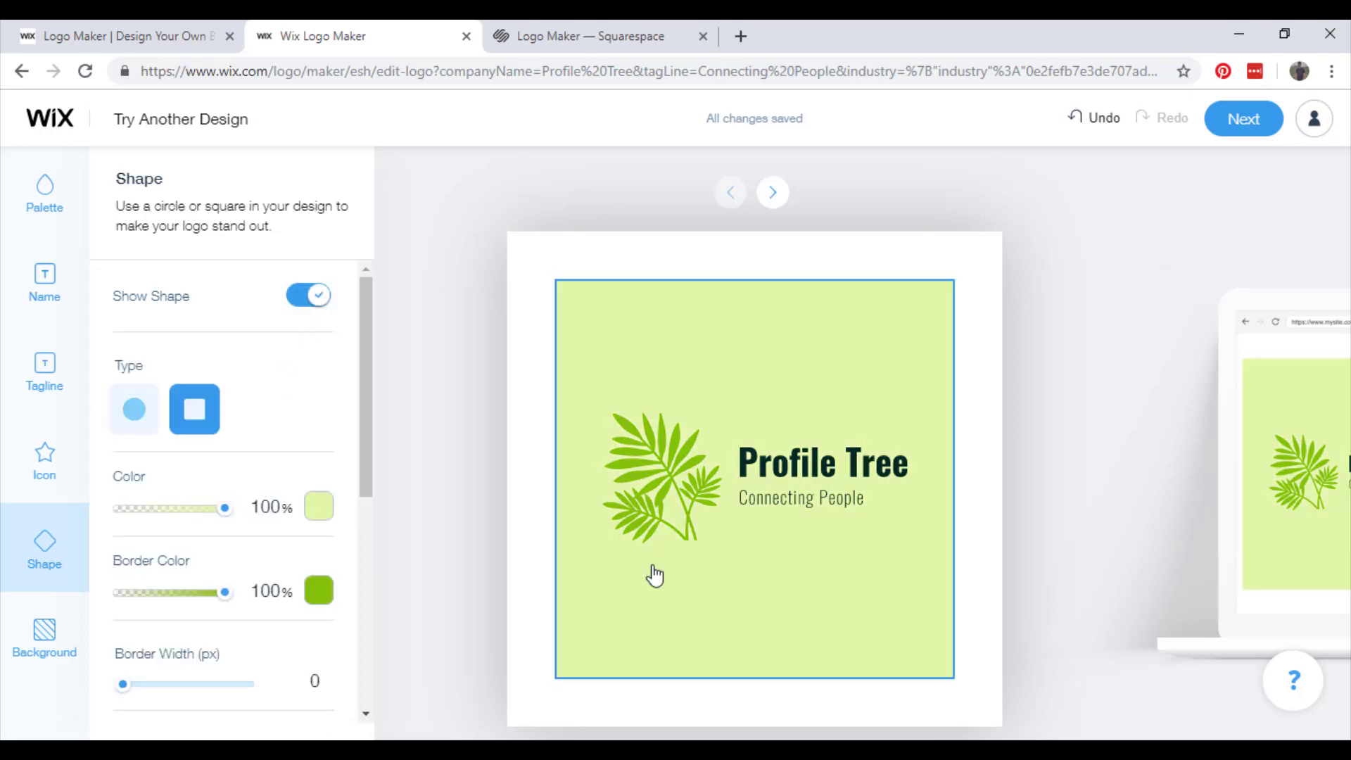
Step: Open the logo's icon replacement and search the icon library for "tree"
click(75, 475)
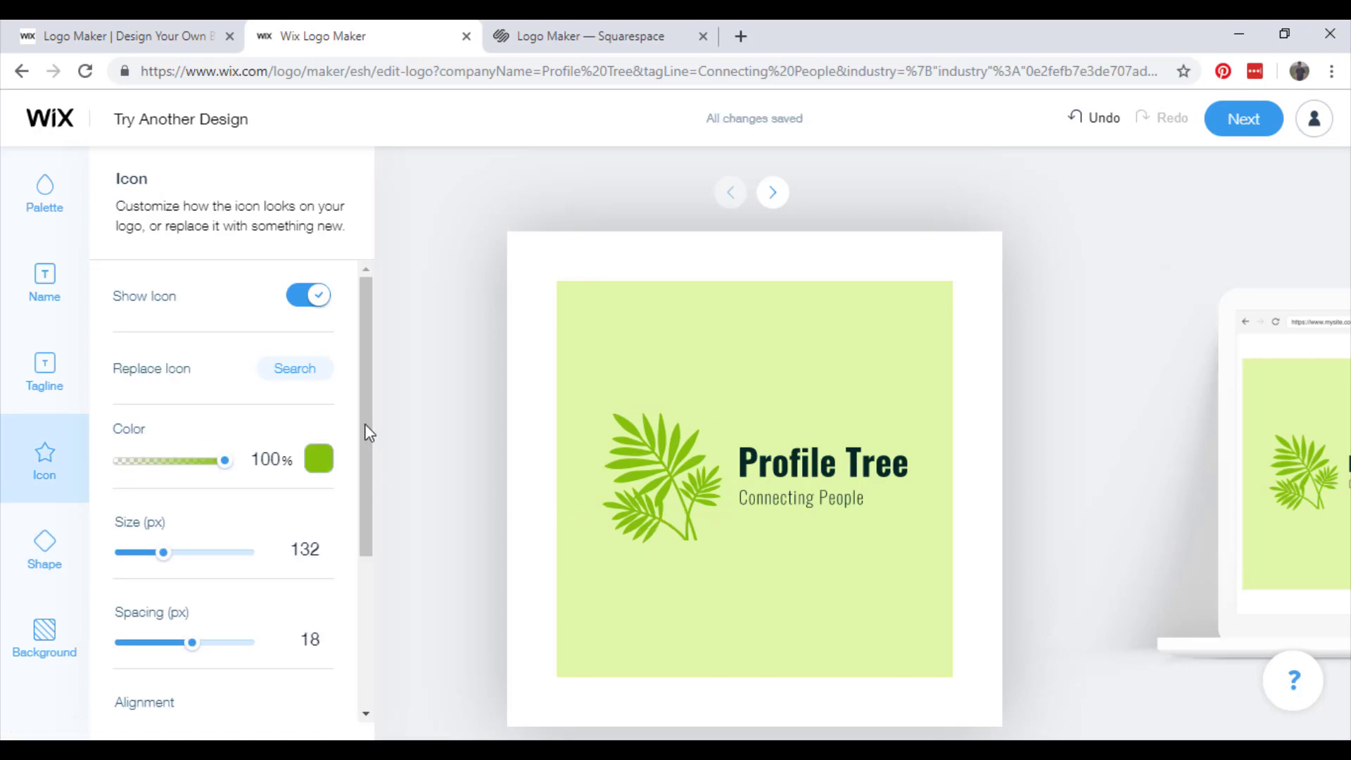
click(295, 370)
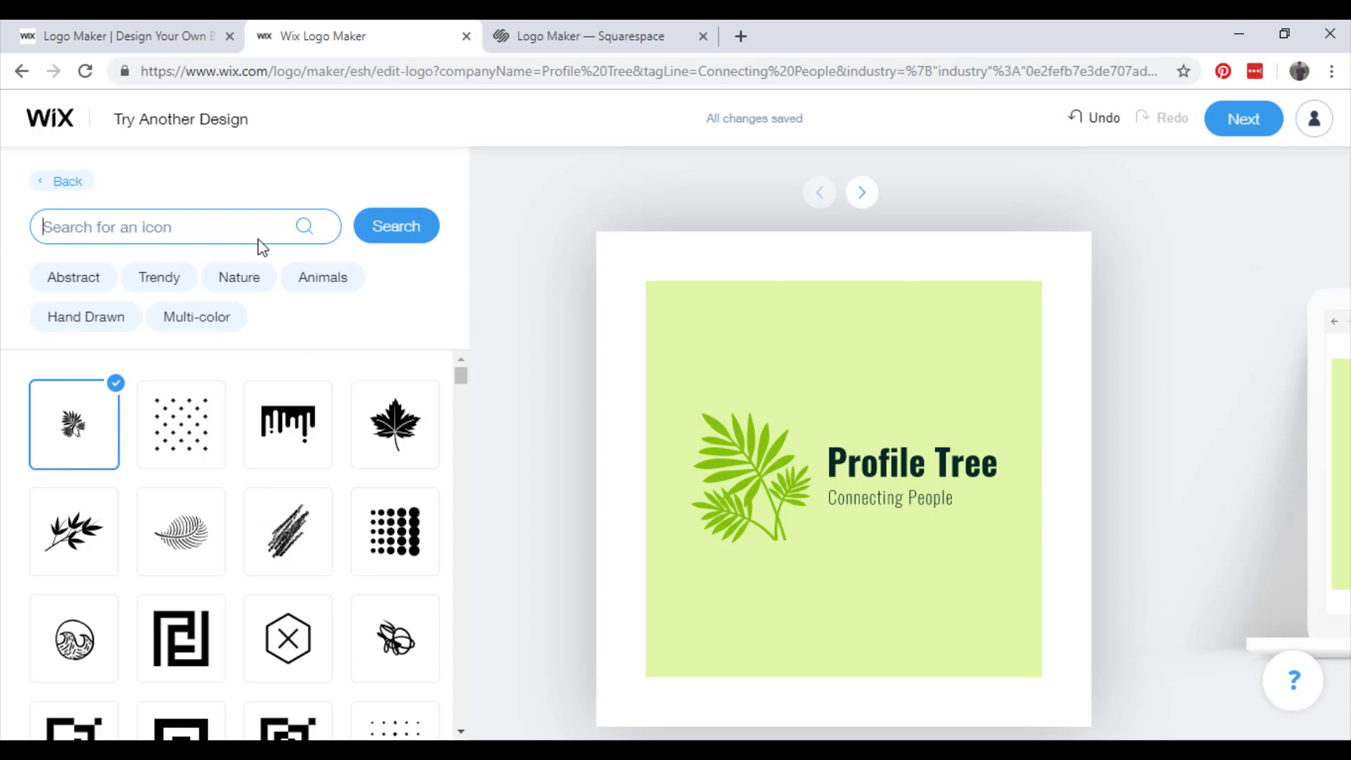
text(tree)
key(Return)
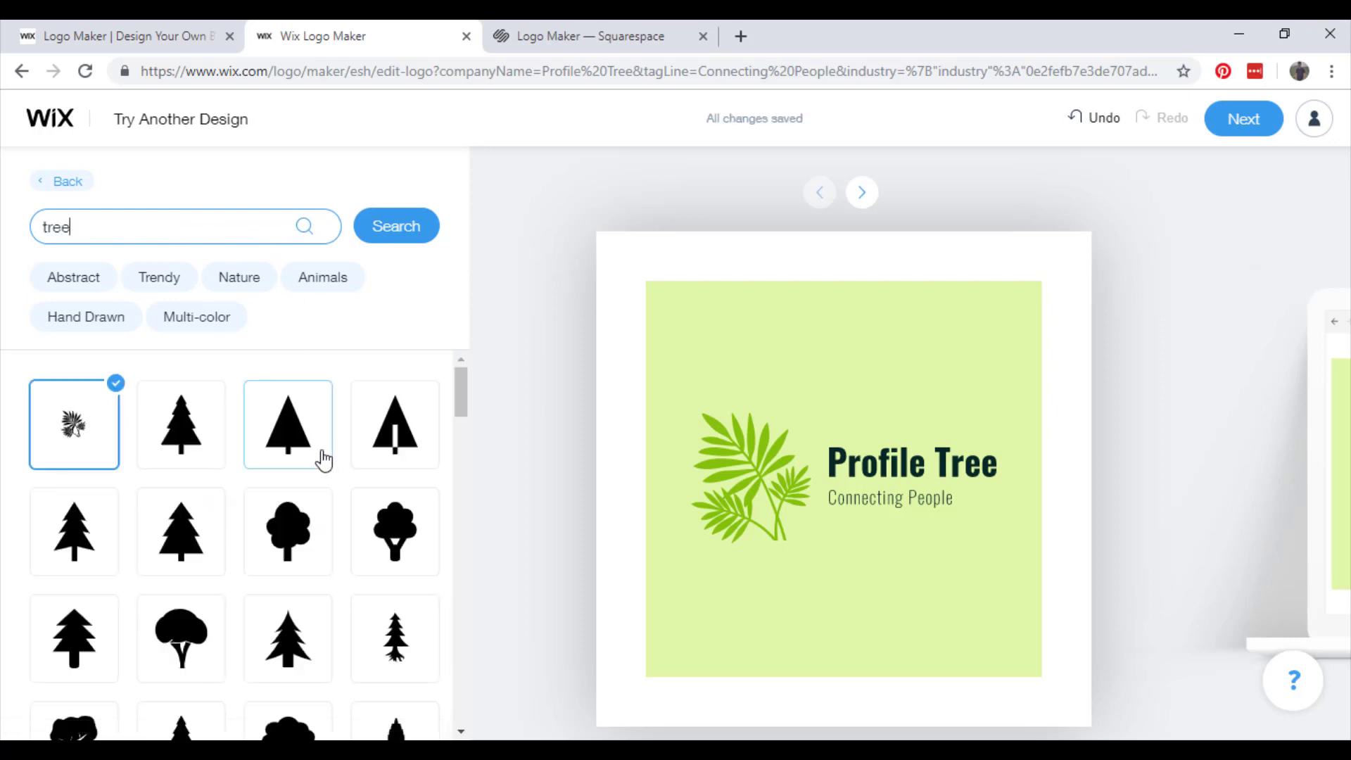
Step: Replace the palm-leaf icon with the solid, wide-crowned tree silhouette from the search results and return to the icon settings
scroll(323, 458, down, 5)
scroll(323, 459, down, 4)
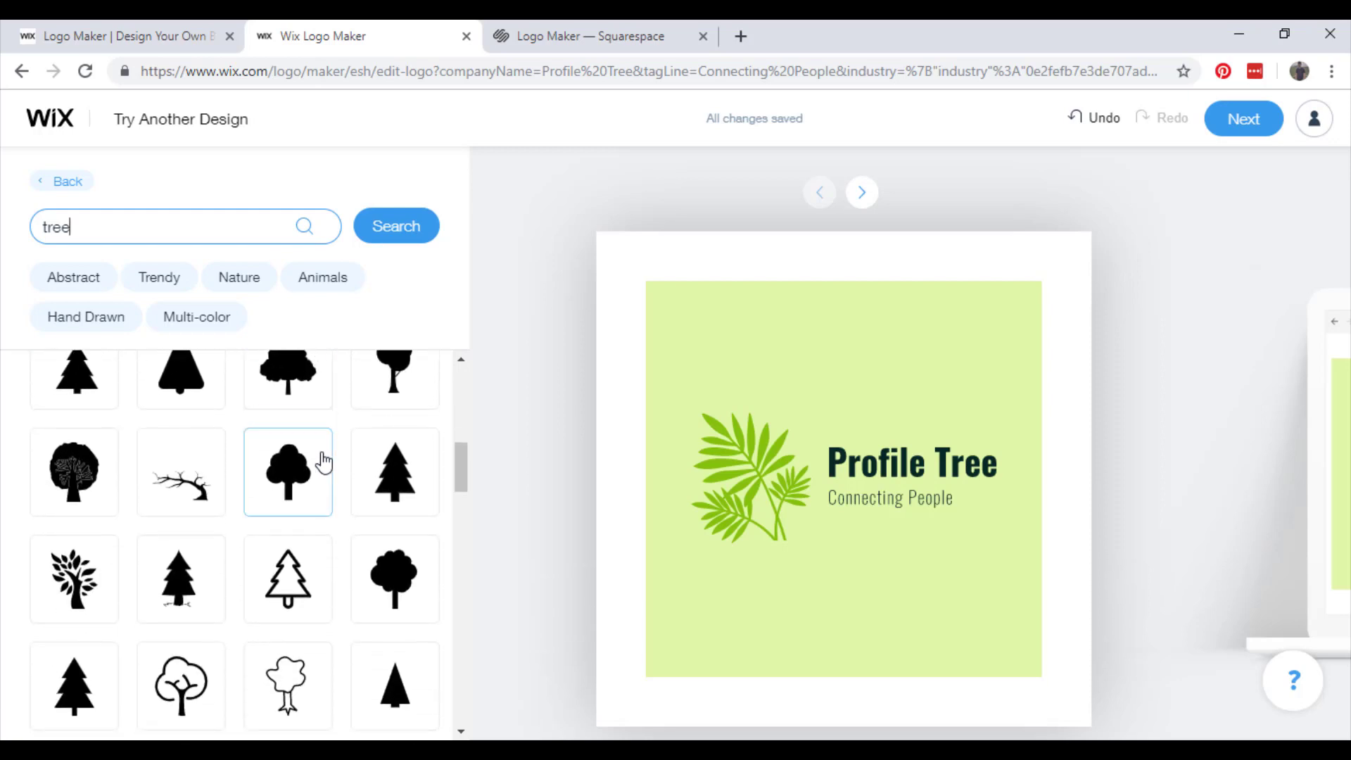
scroll(323, 463, down, 4)
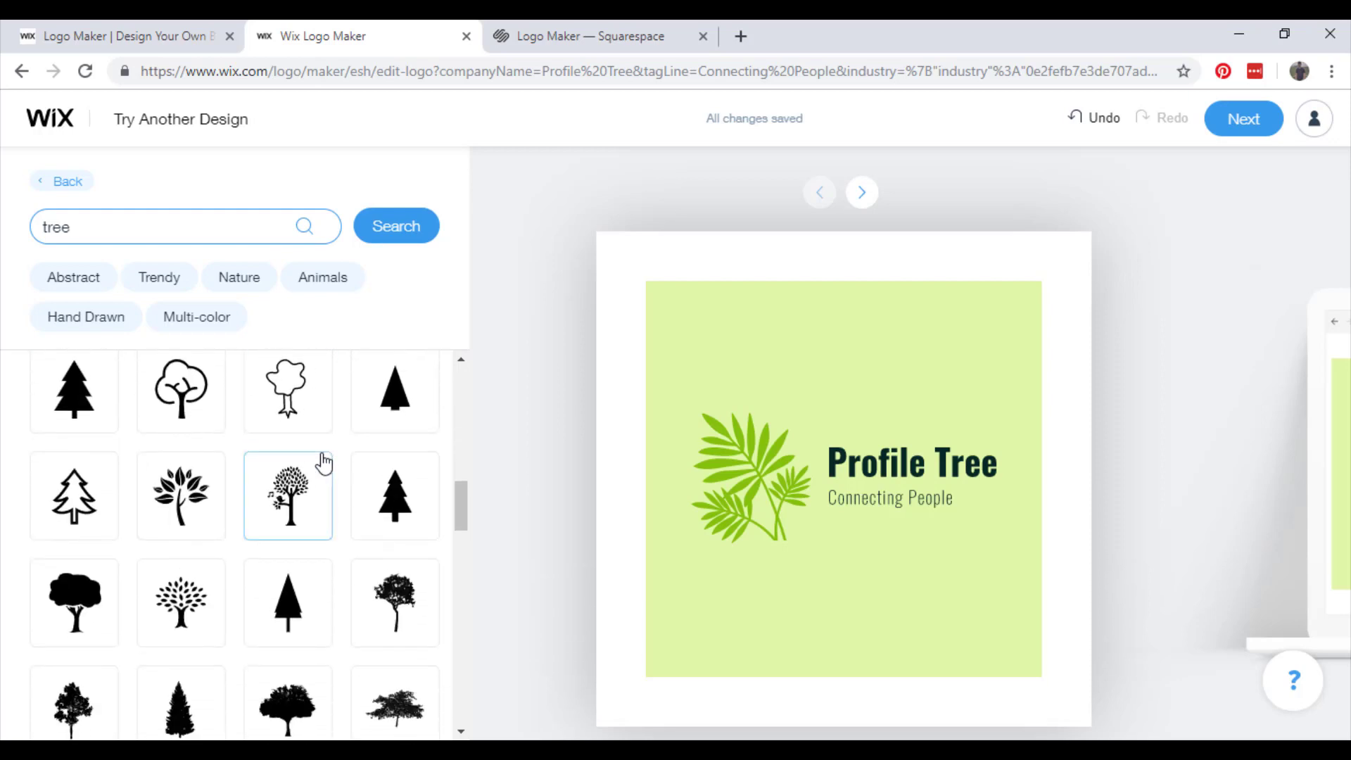
scroll(323, 462, down, 2)
scroll(323, 464, down, 1)
scroll(323, 462, down, 4)
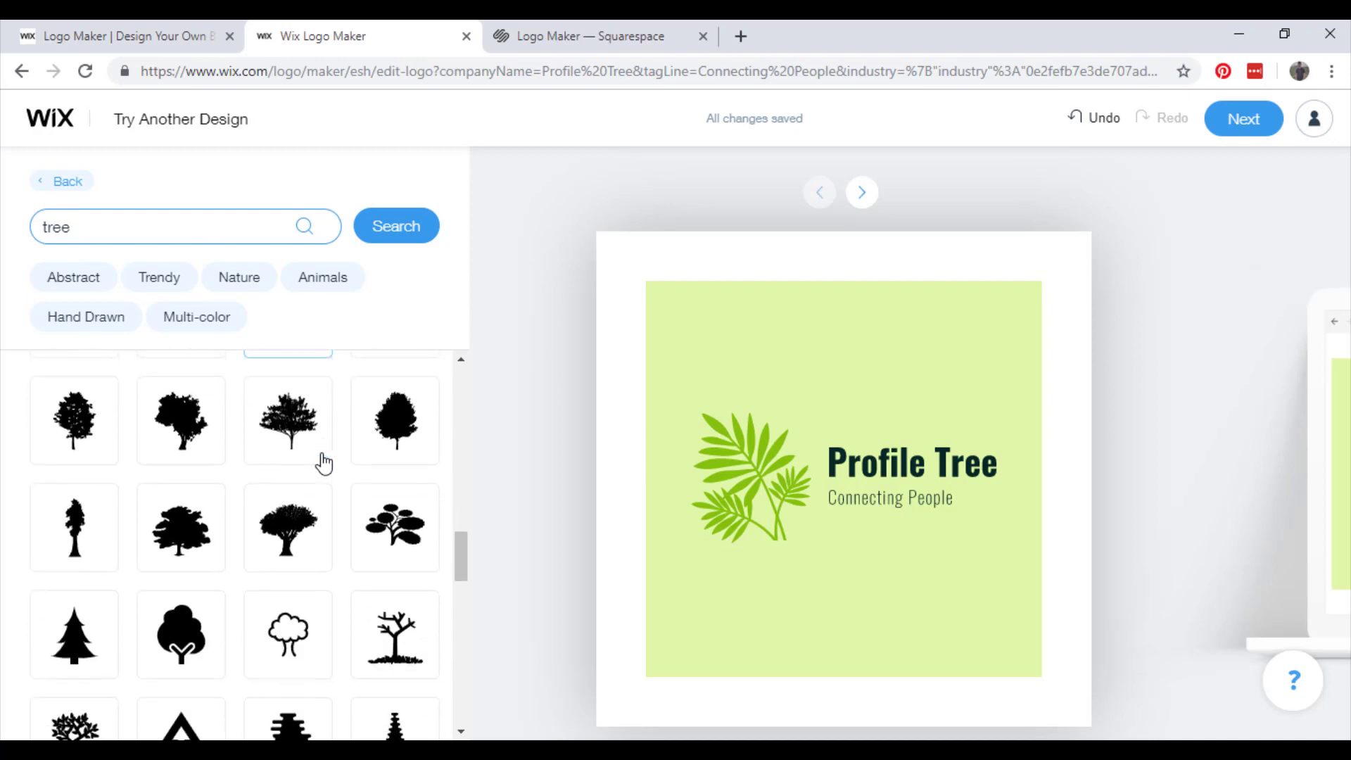
scroll(323, 462, down, 1)
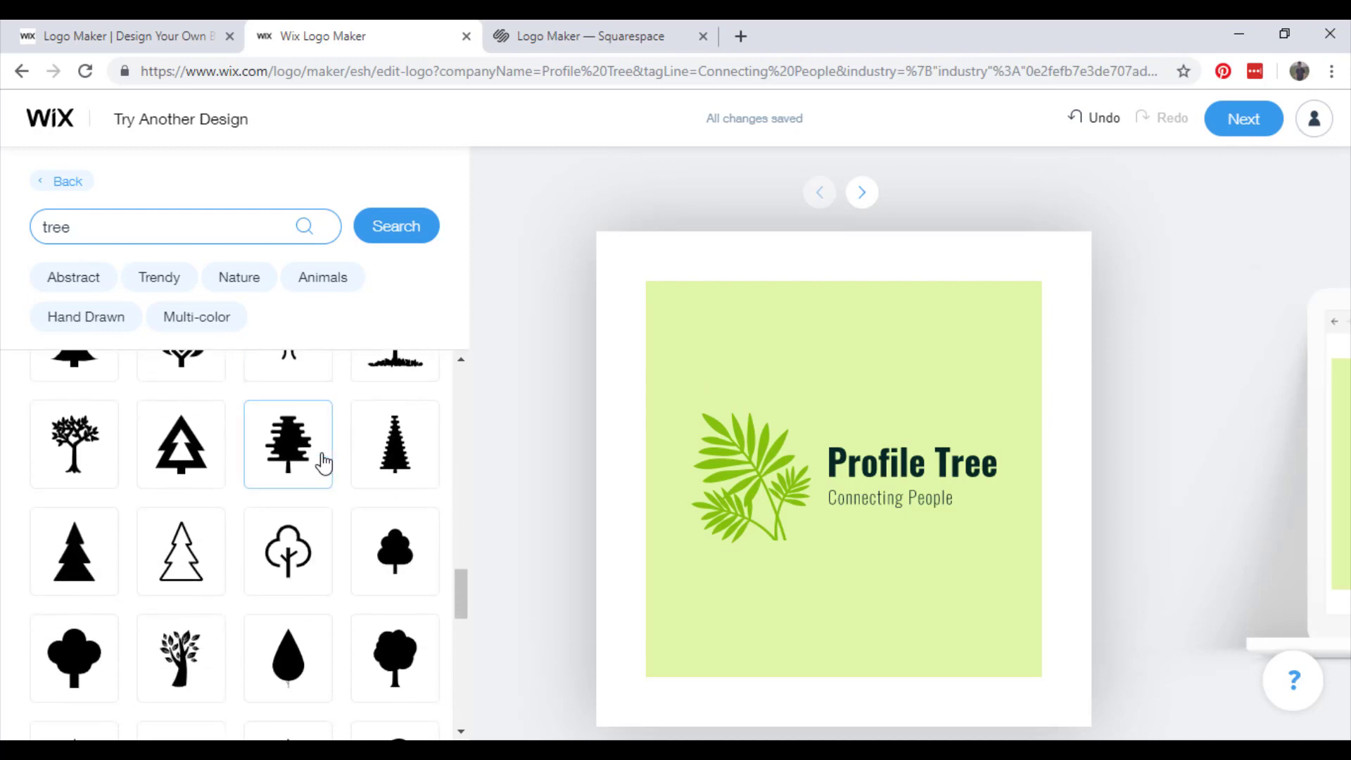
scroll(324, 464, down, 4)
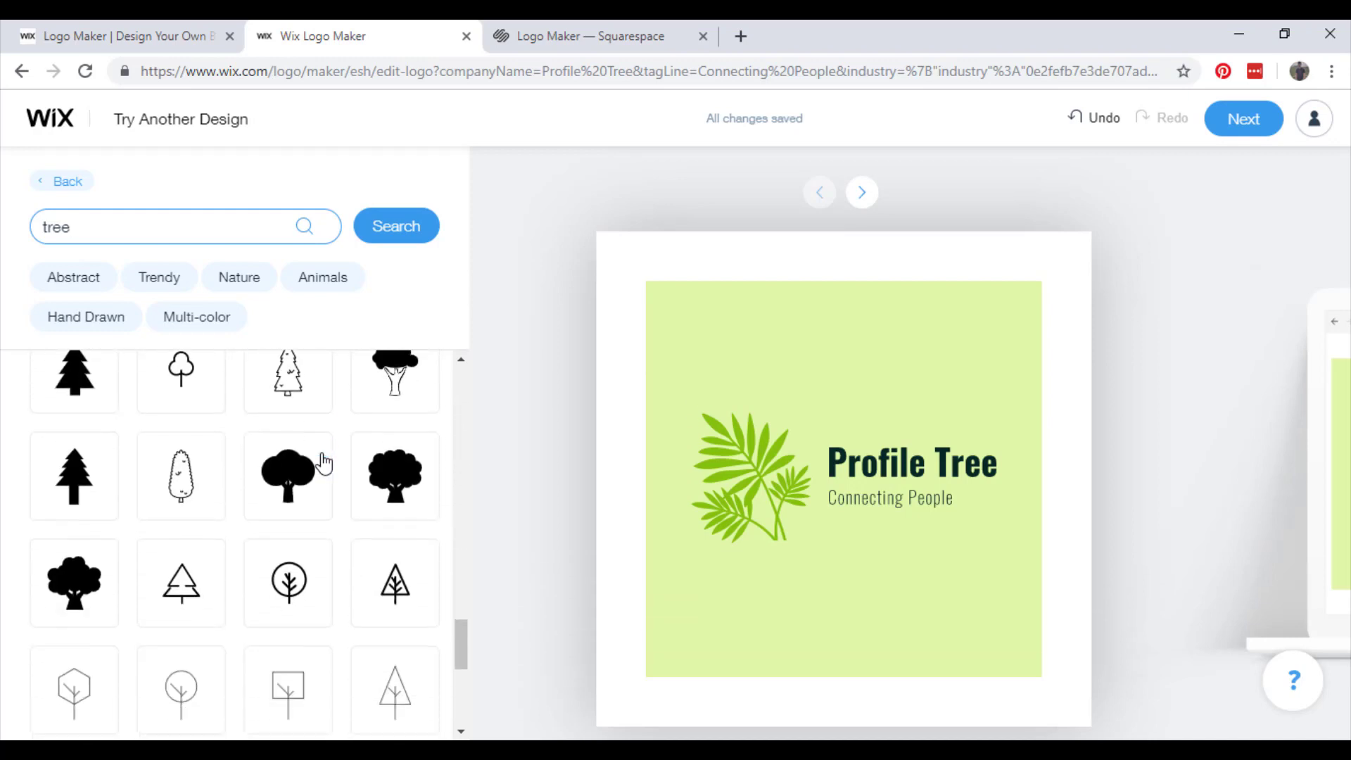
scroll(323, 462, down, 4)
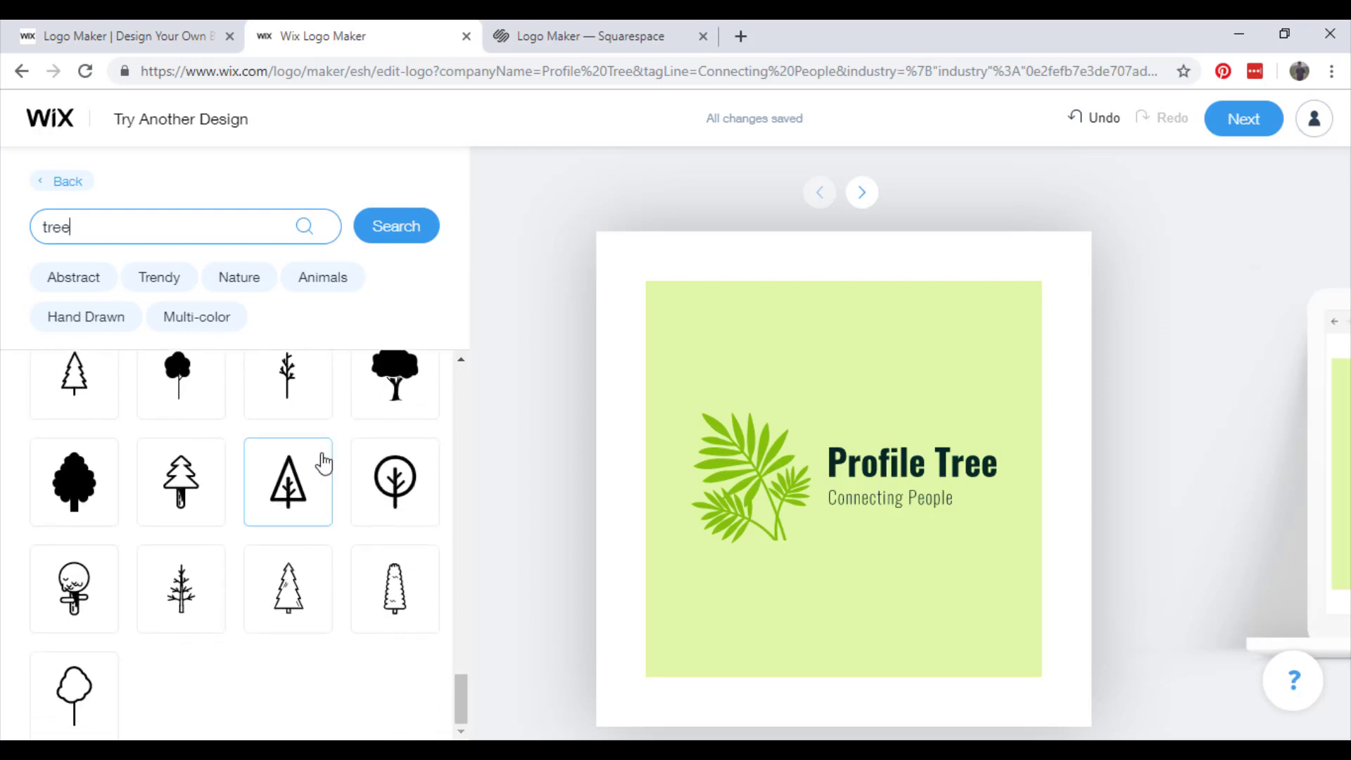
scroll(323, 463, up, 5)
scroll(323, 462, up, 5)
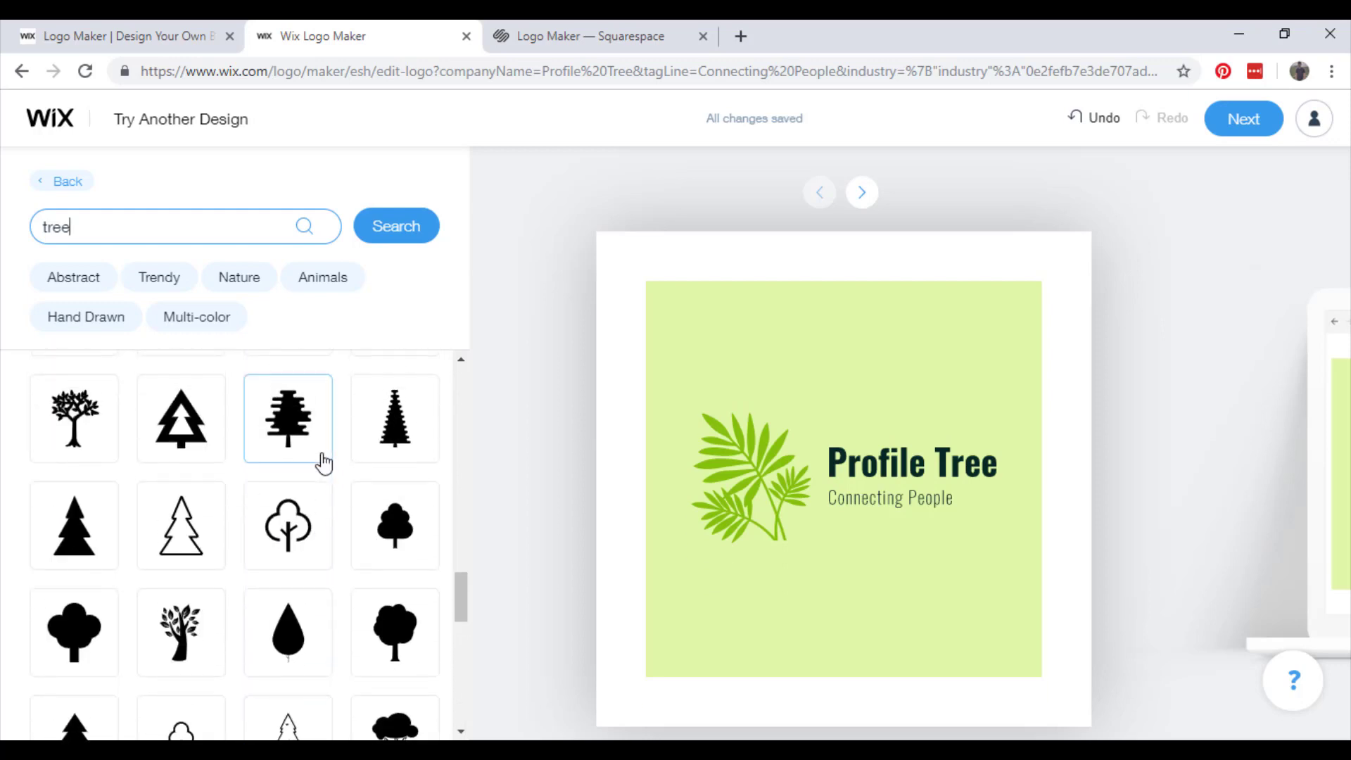
scroll(323, 462, up, 1)
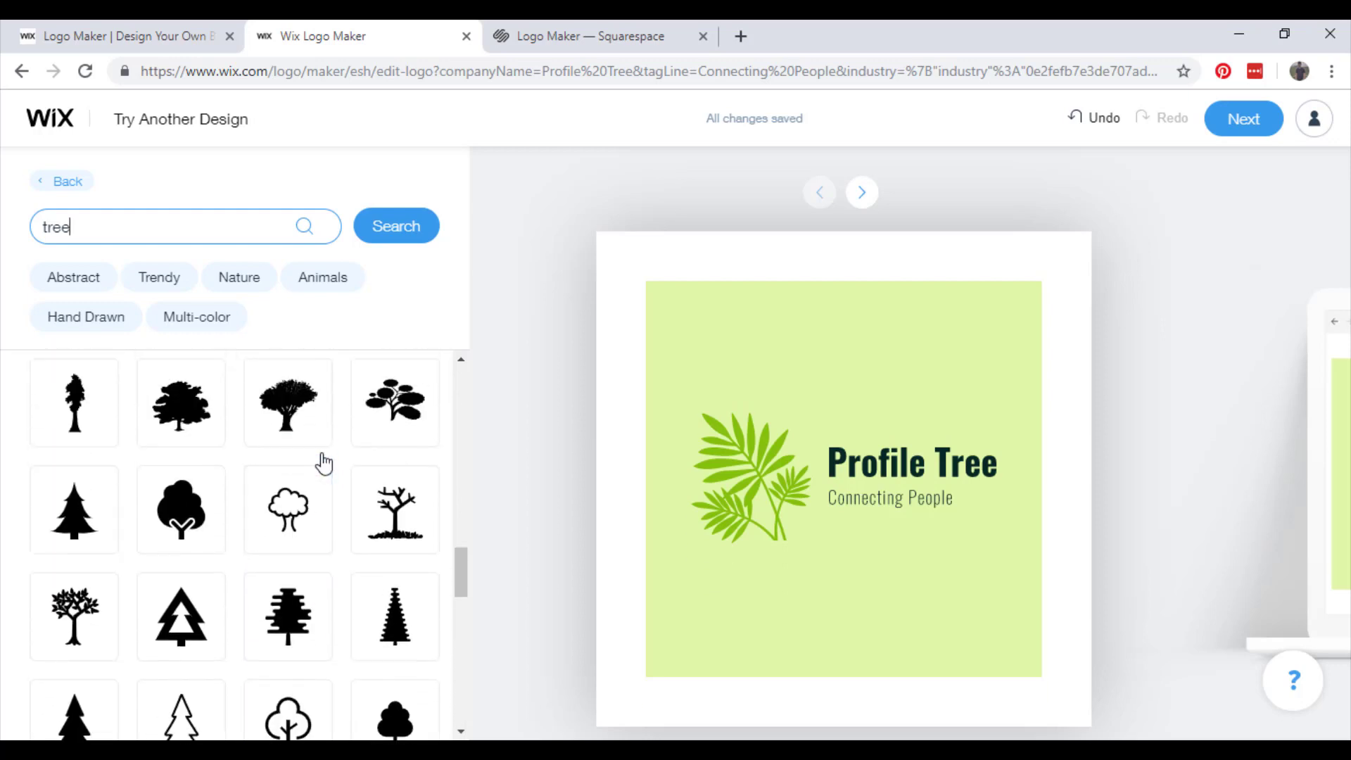
click(312, 420)
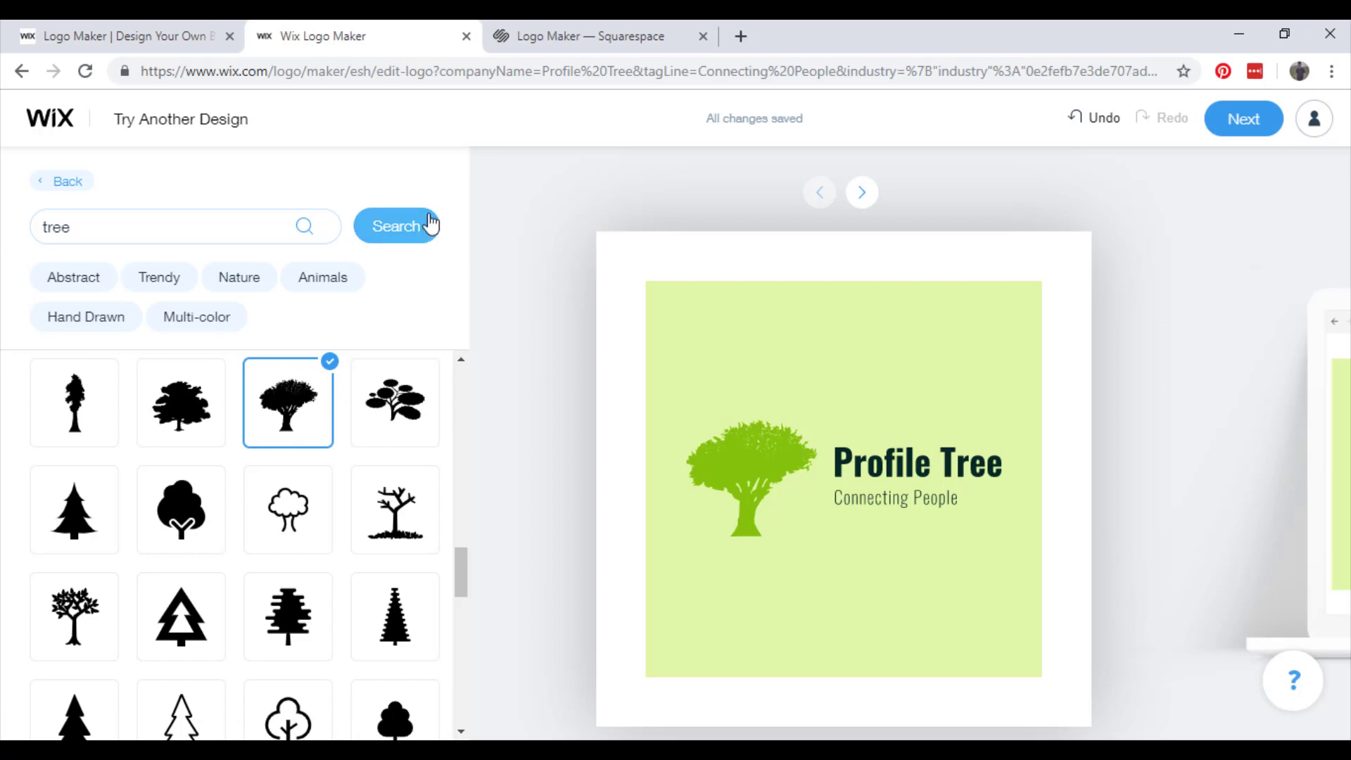
click(67, 182)
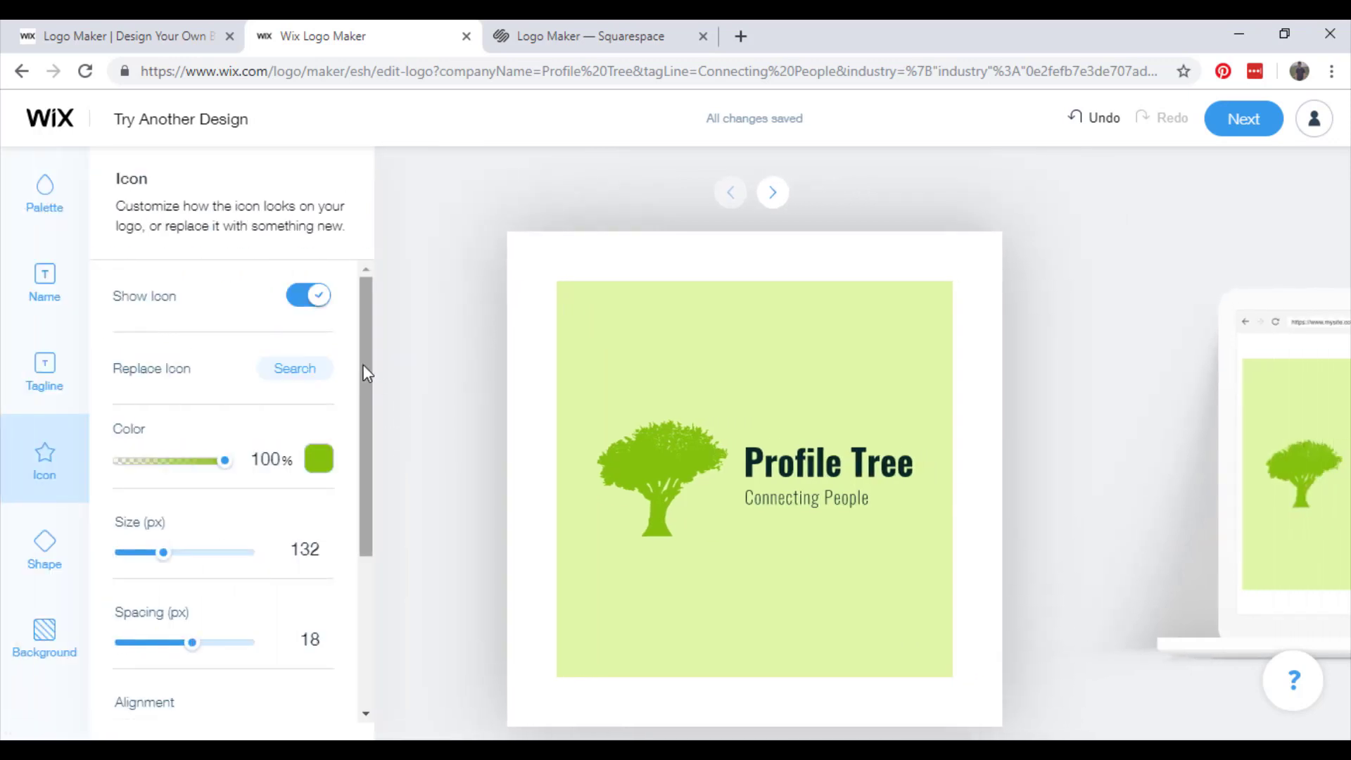
Step: Recolour the tree icon to a deeper, purer green, #4bb00c
click(320, 460)
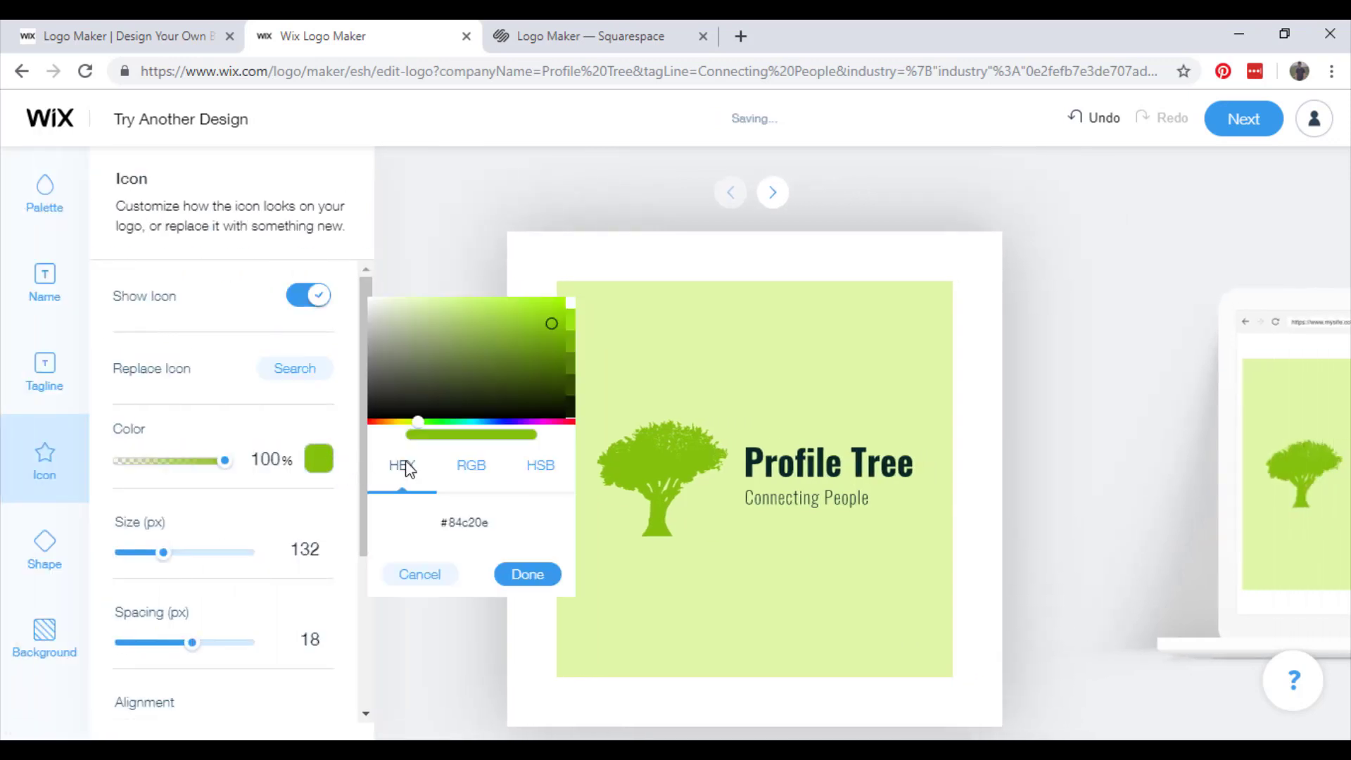
click(551, 346)
click(543, 344)
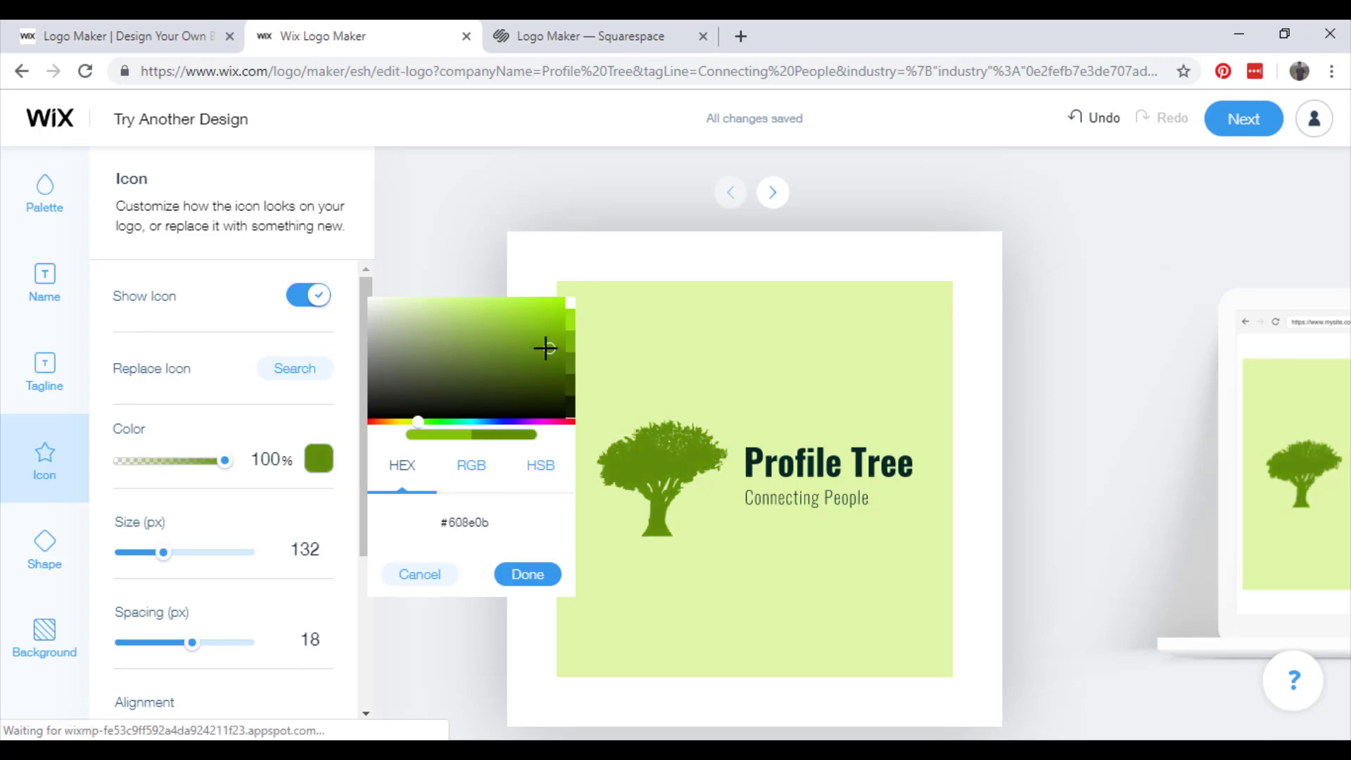
click(543, 340)
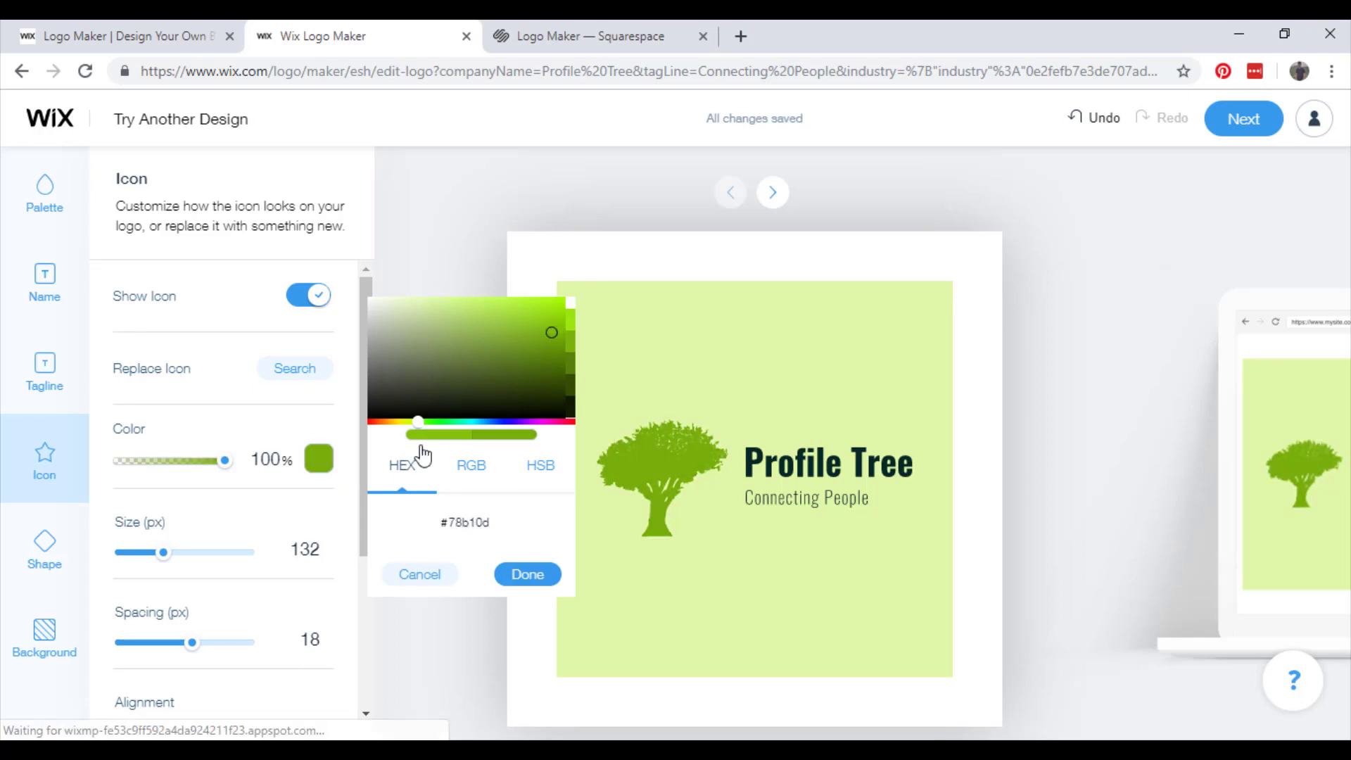
click(420, 424)
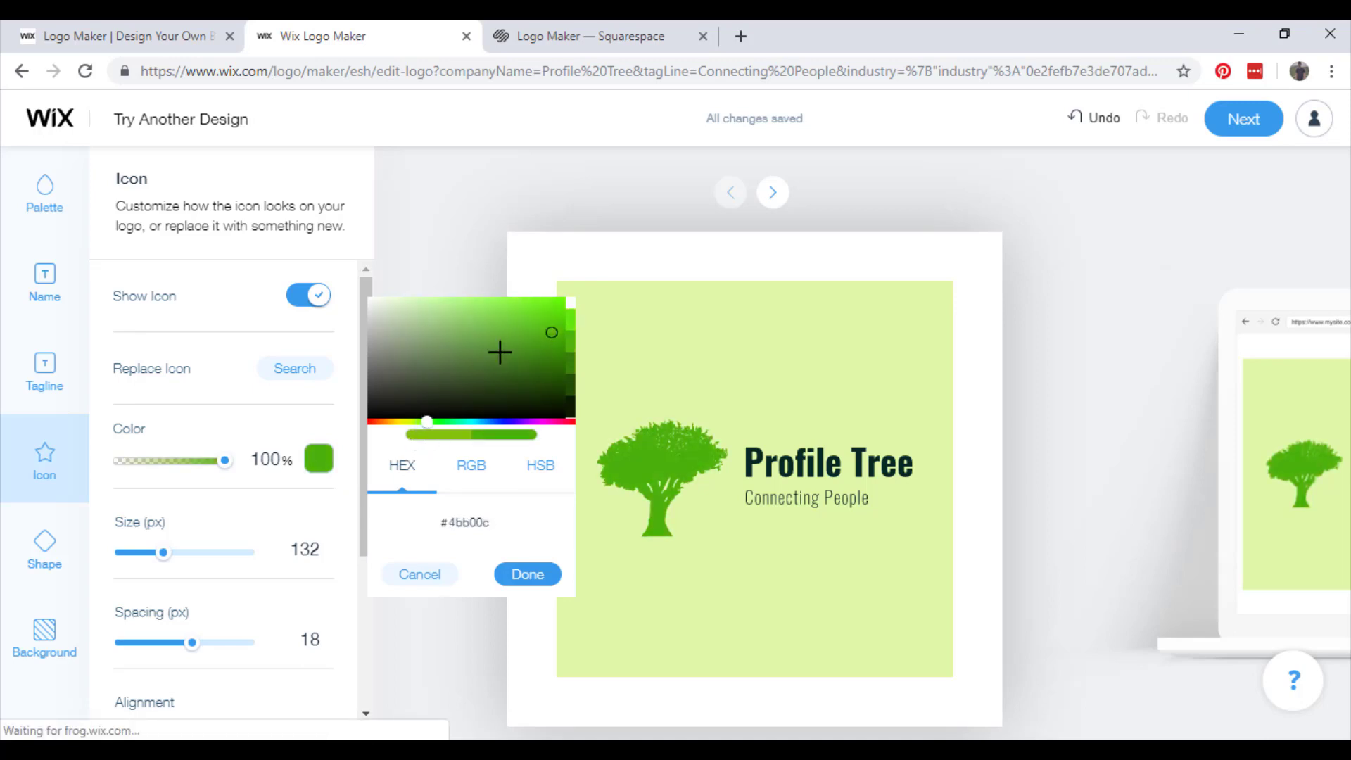
click(1016, 459)
Step: Increase the "Profile Tree" name's font size to 52 px and its letter spacing to 4 px
click(856, 468)
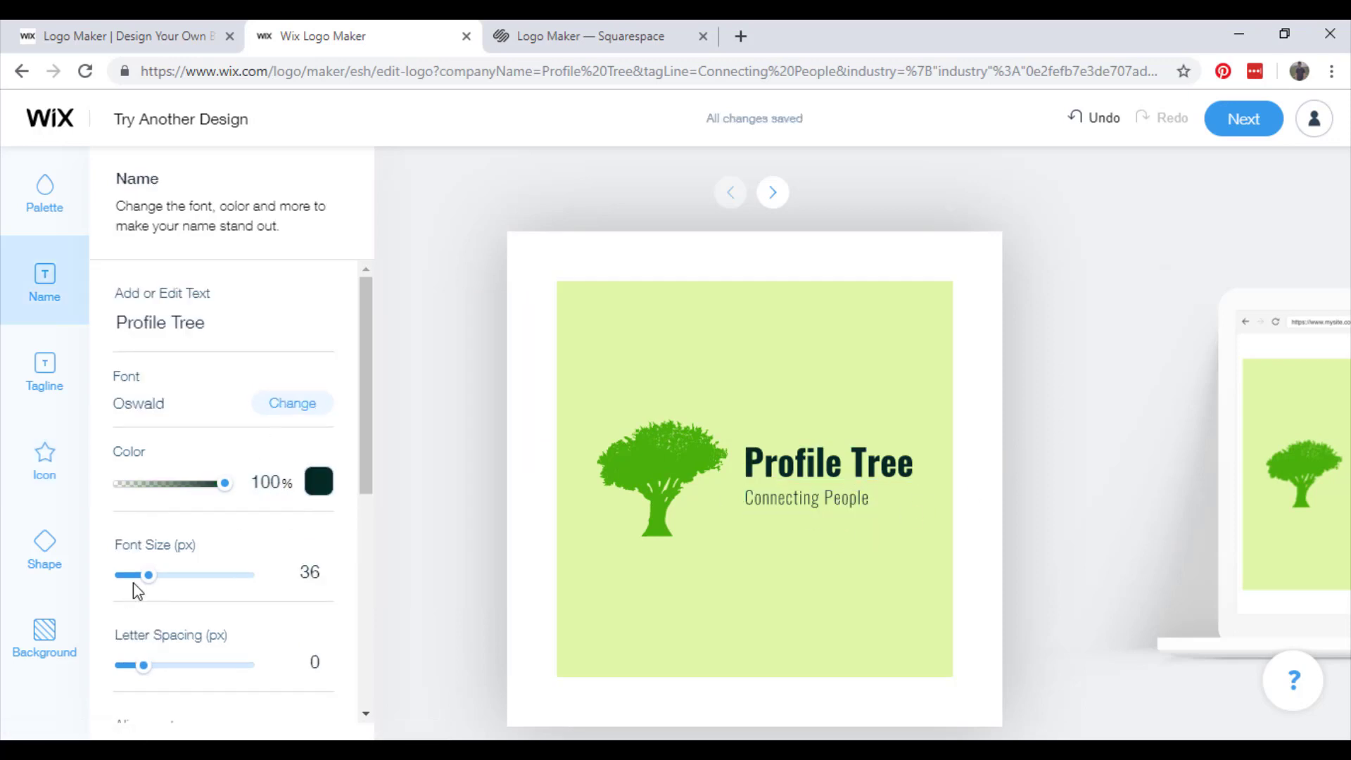
drag(149, 582, 163, 582)
drag(151, 665, 160, 665)
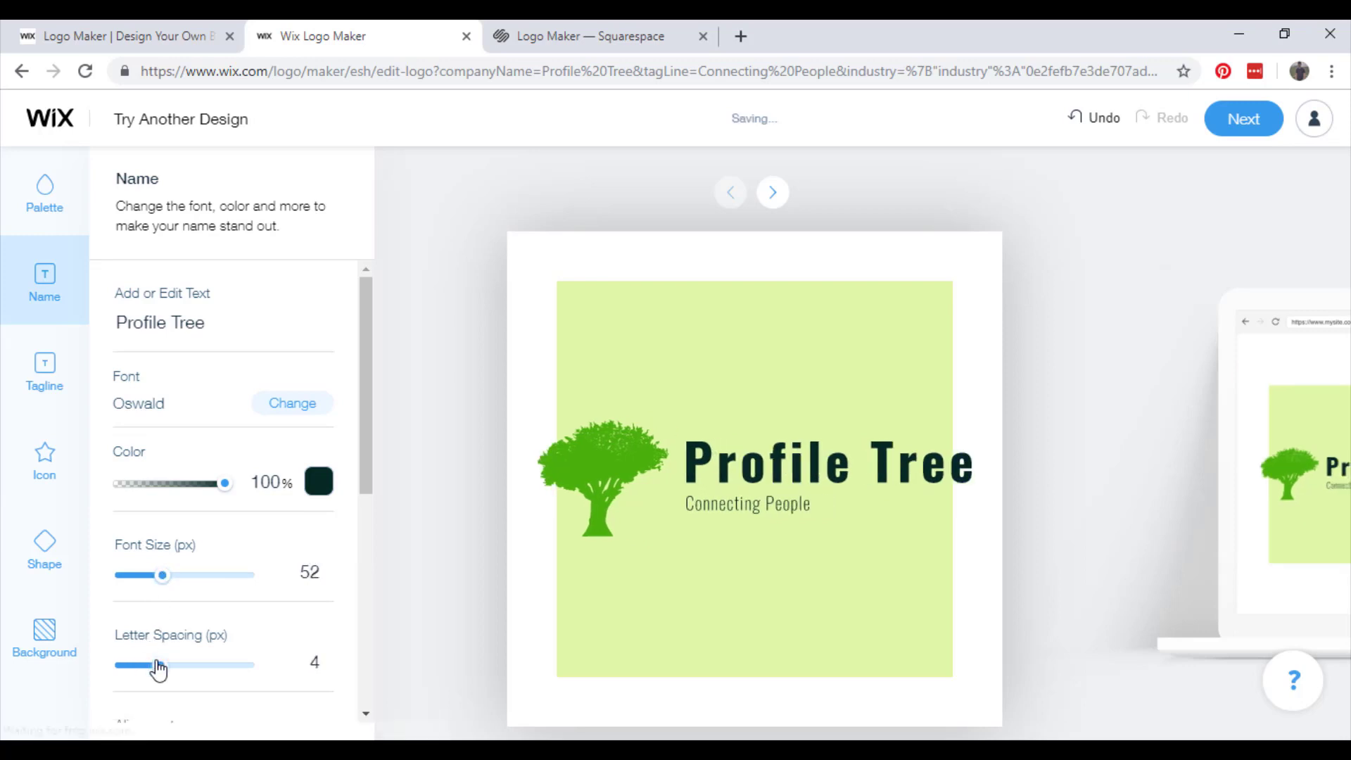
Step: Try centre alignment for the name and return it to left alignment
scroll(265, 535, down, 3)
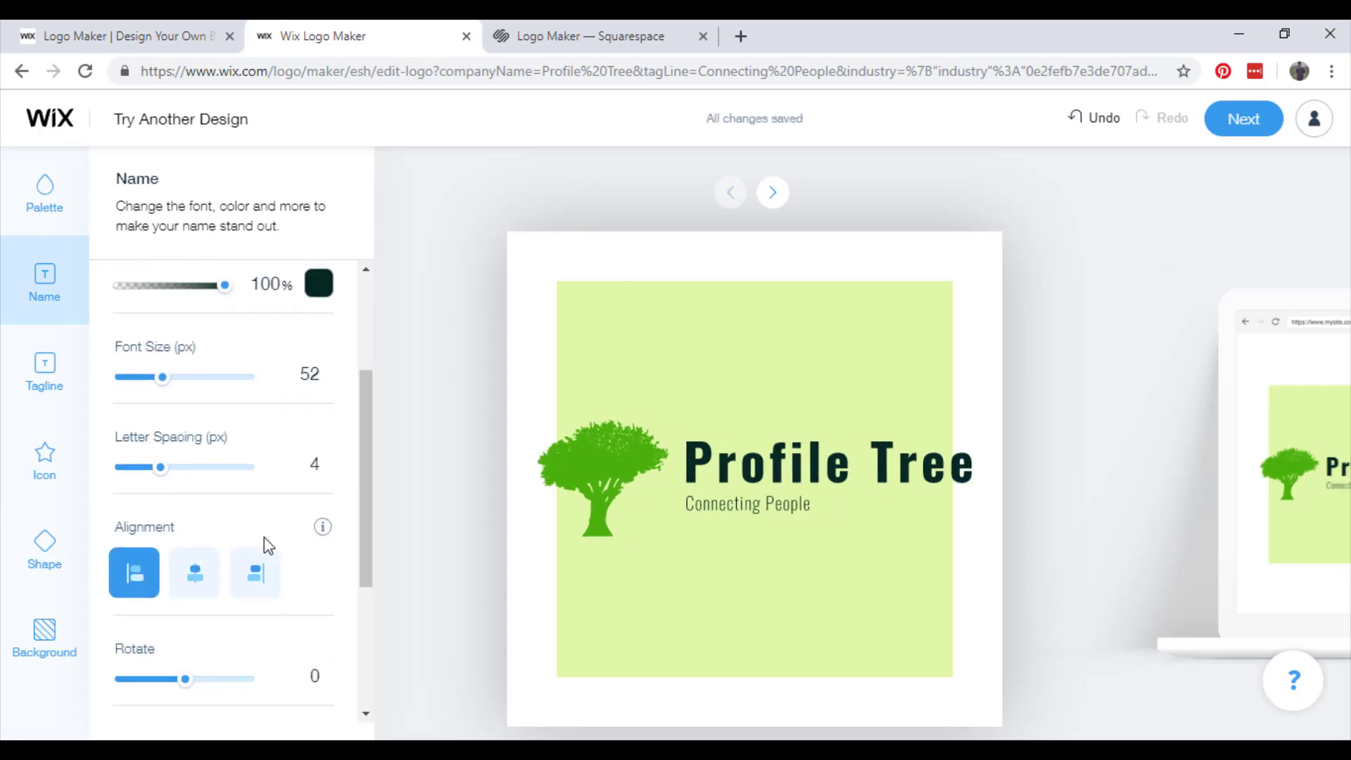
click(195, 579)
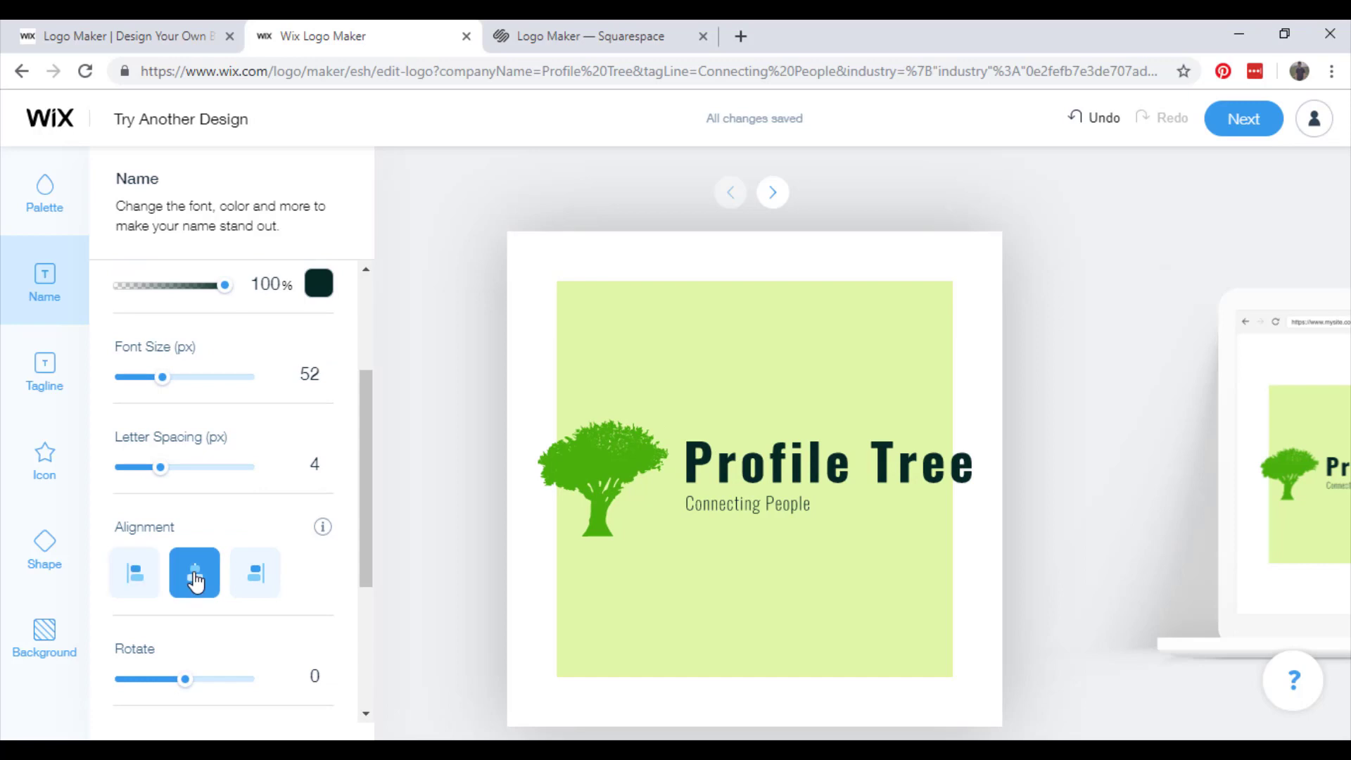
click(135, 573)
Step: Change the "Profile Tree" name's colour to a neutral dark grey
scroll(333, 476, up, 2)
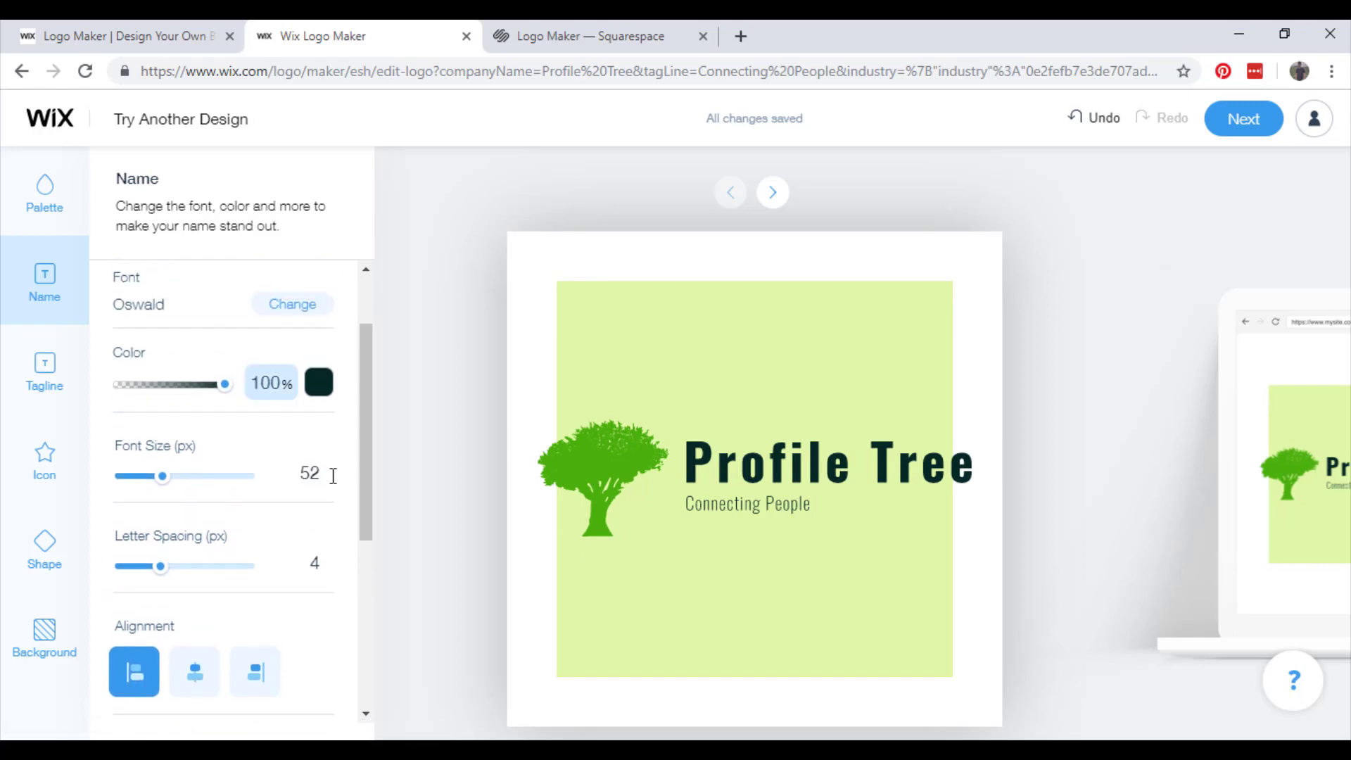
click(319, 383)
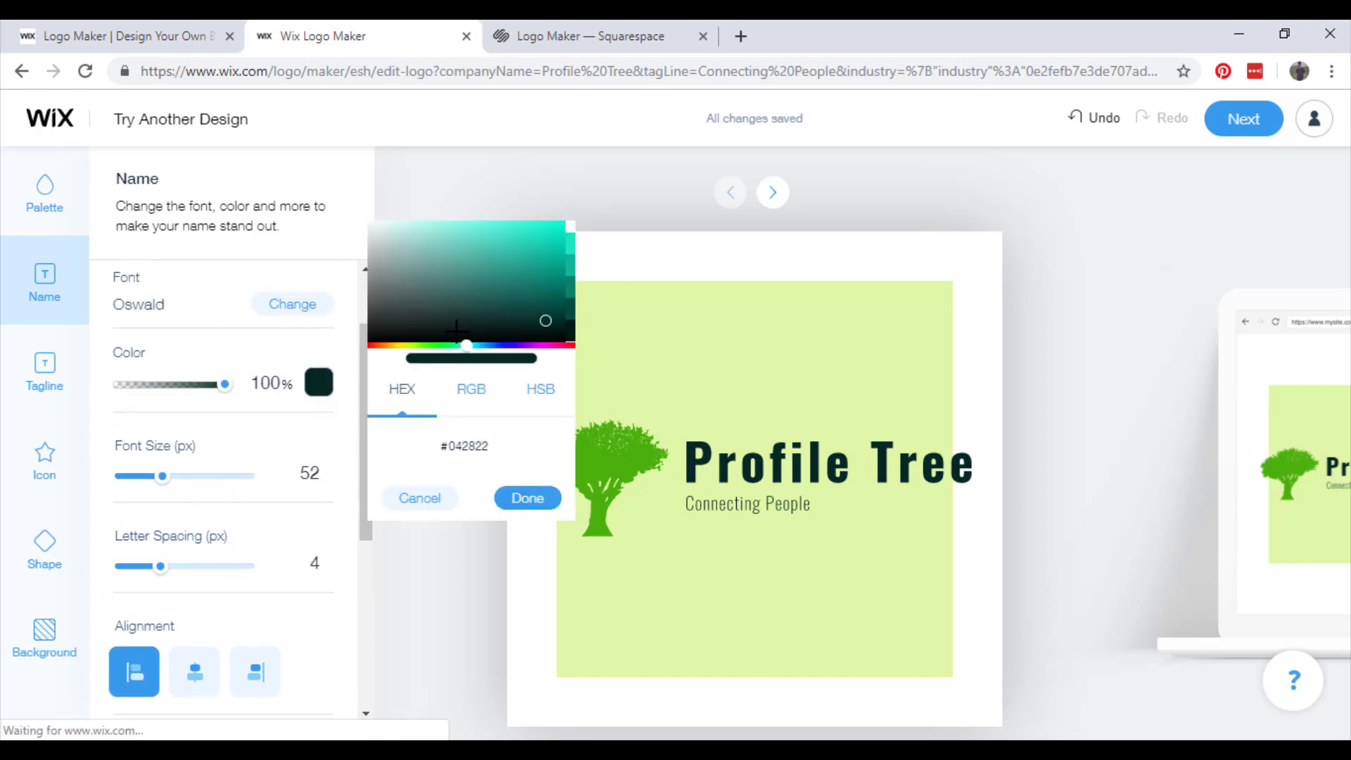
click(412, 326)
click(406, 326)
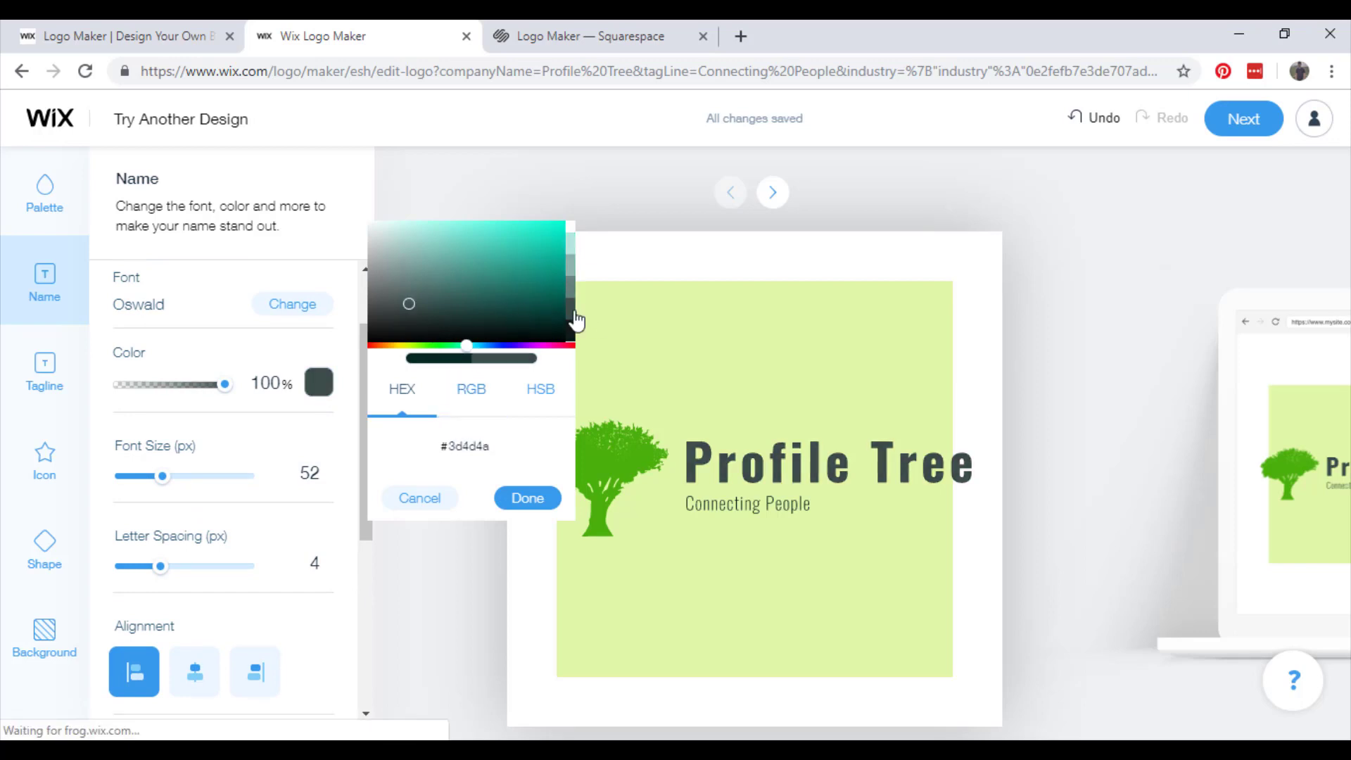
click(375, 316)
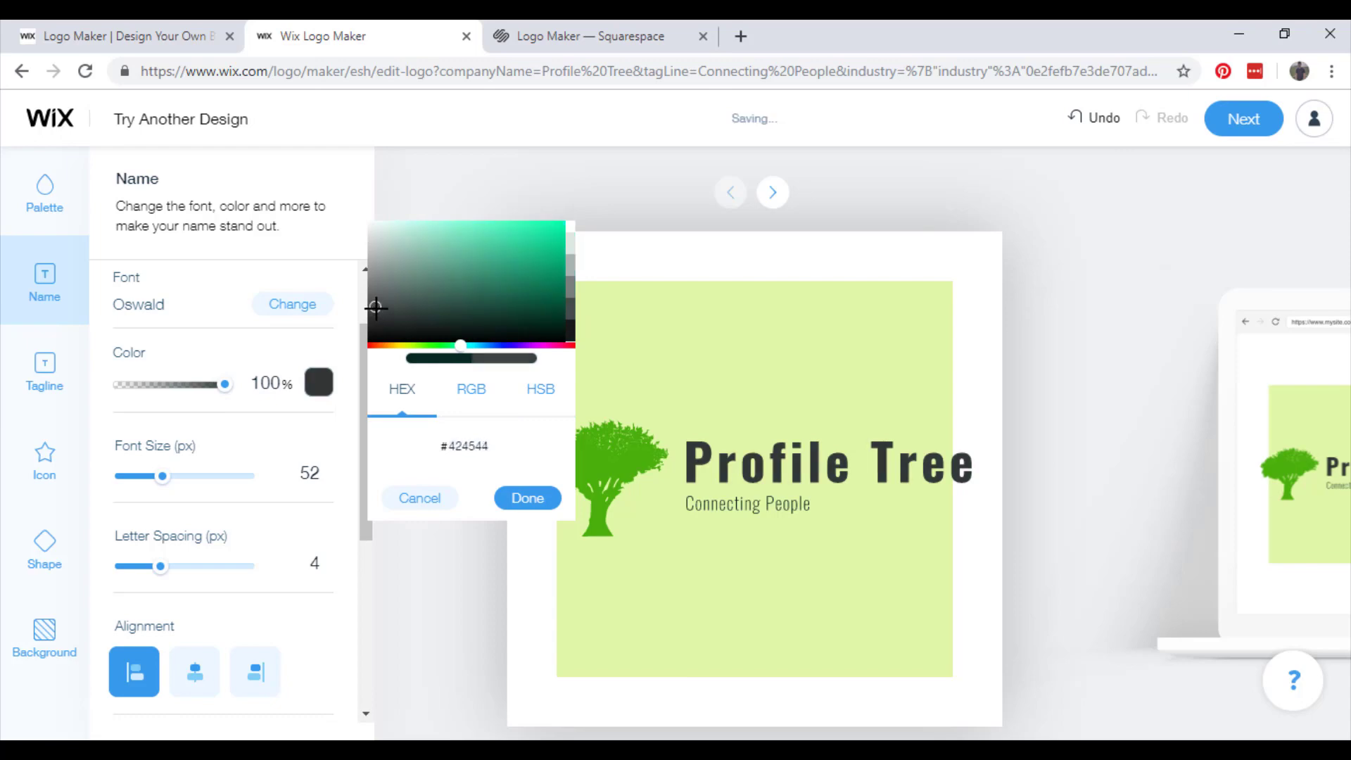
click(748, 504)
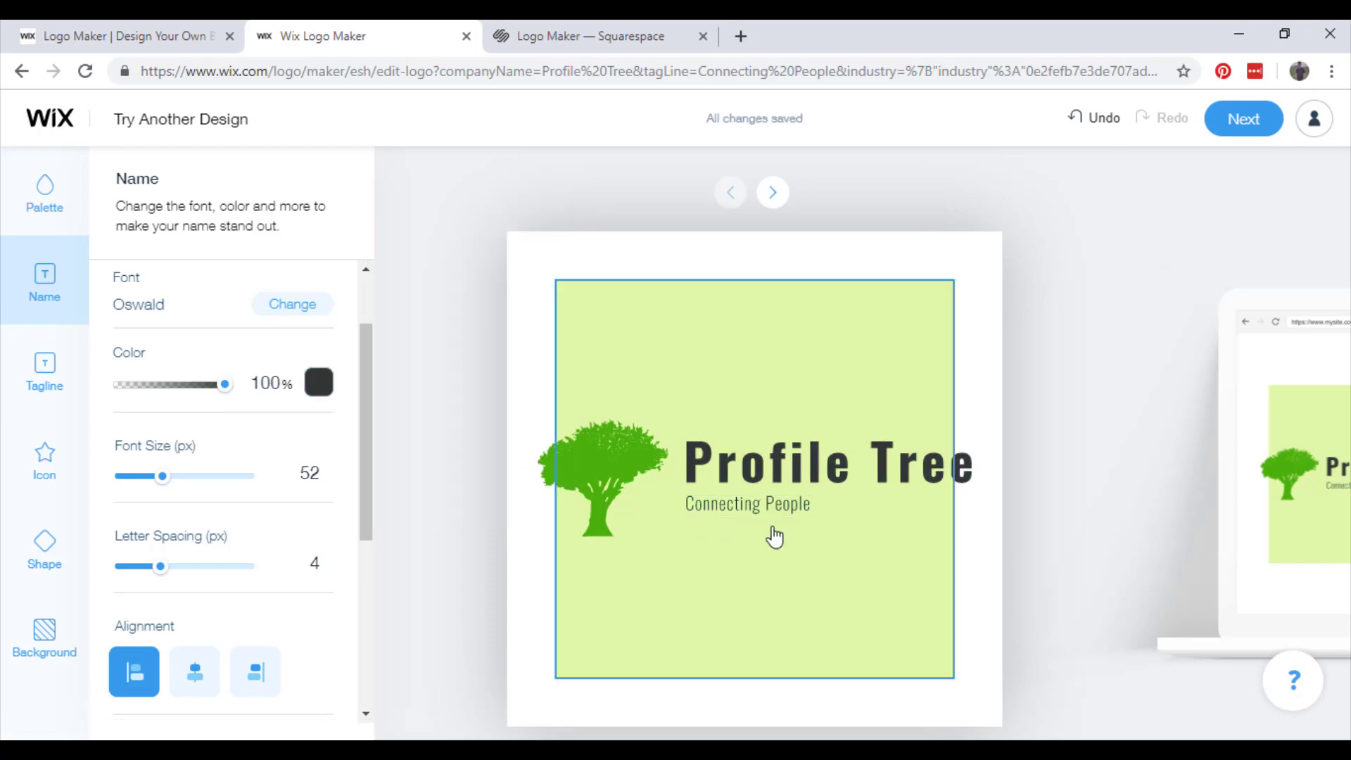
Step: Hide the light-green square shape behind the logo
click(813, 629)
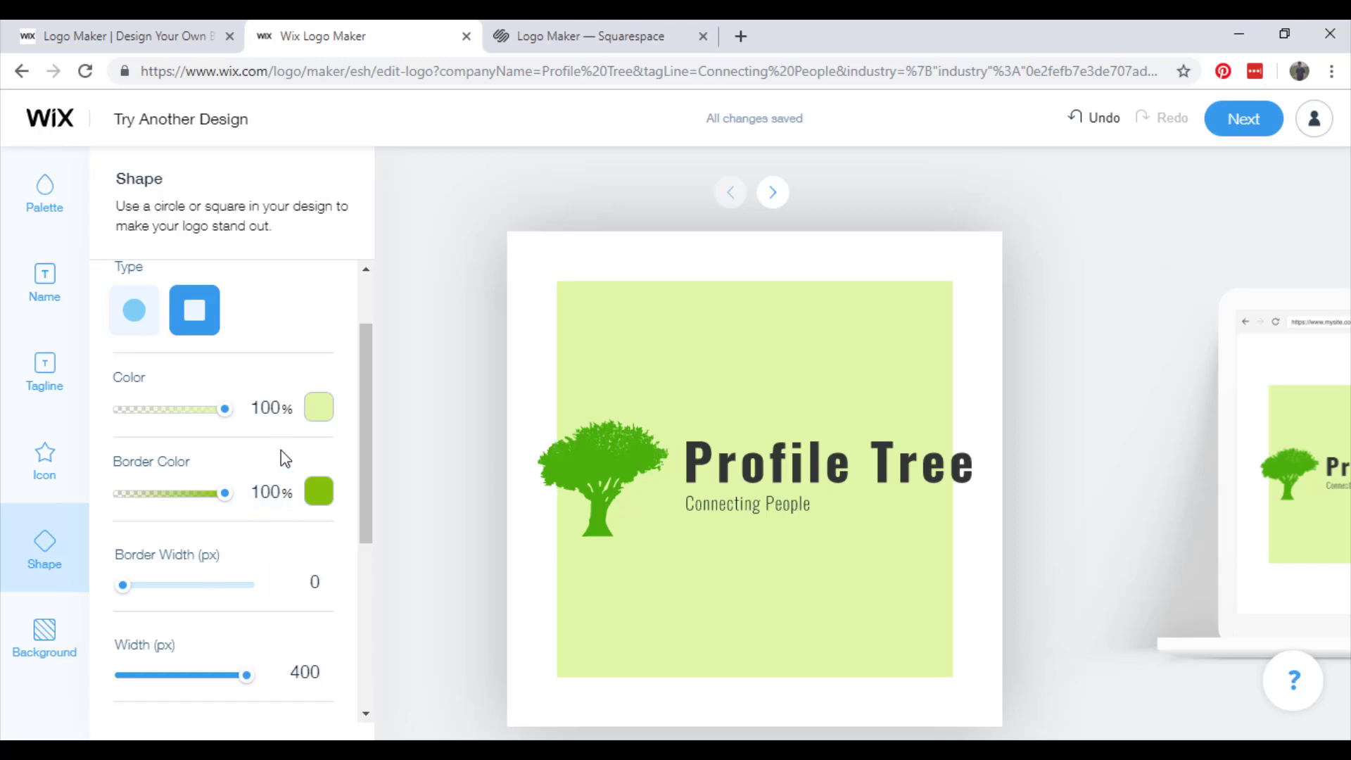
scroll(274, 394, up, 2)
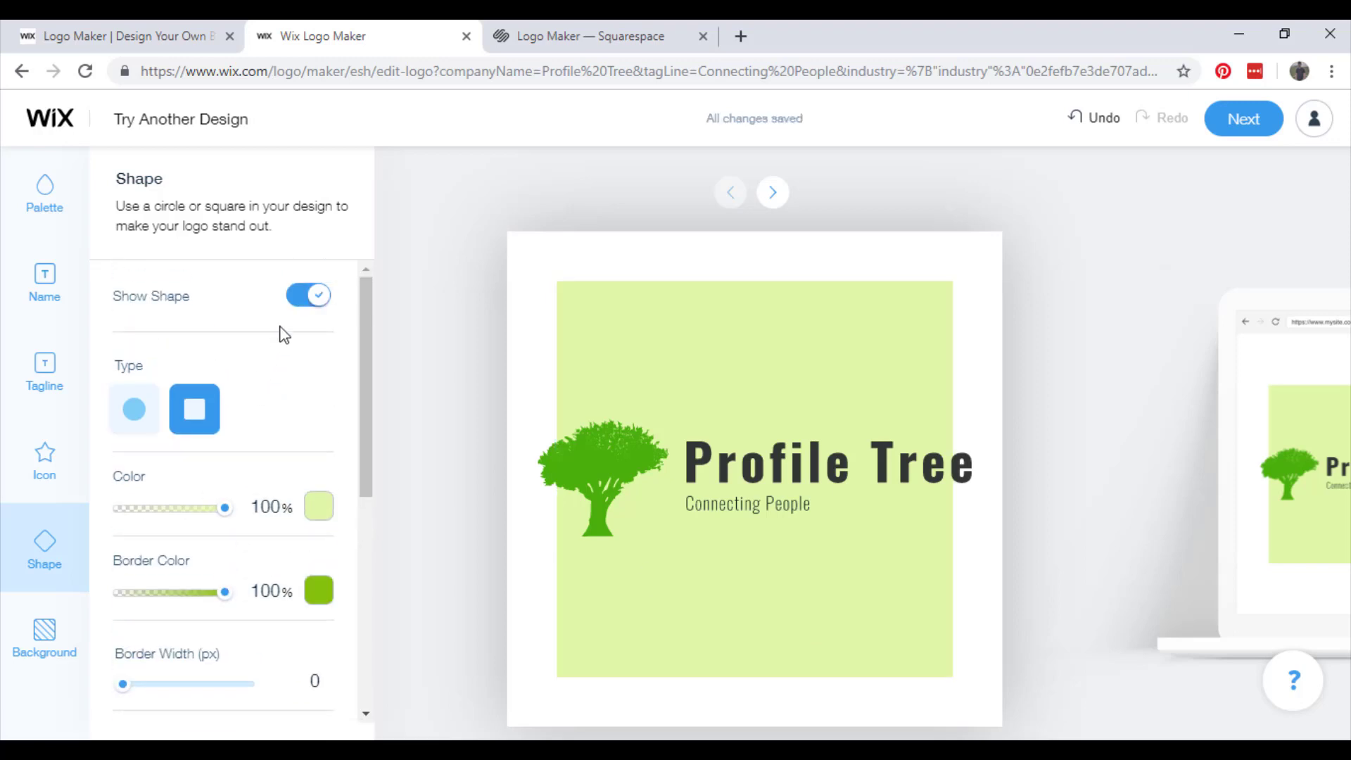
click(316, 298)
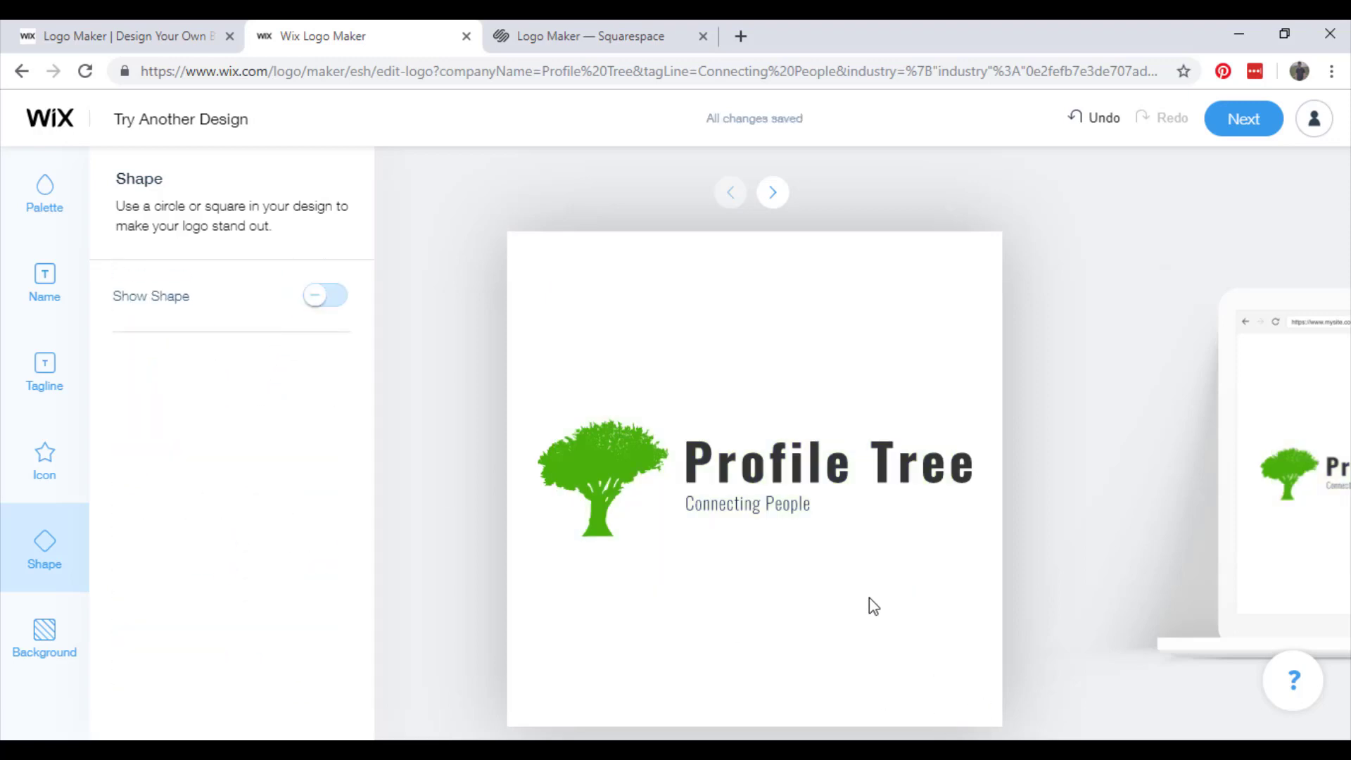
Step: Rearrange the logo by placing the tree icon above the end of the name, with the name and tagline centred horizontally beneath it
click(633, 510)
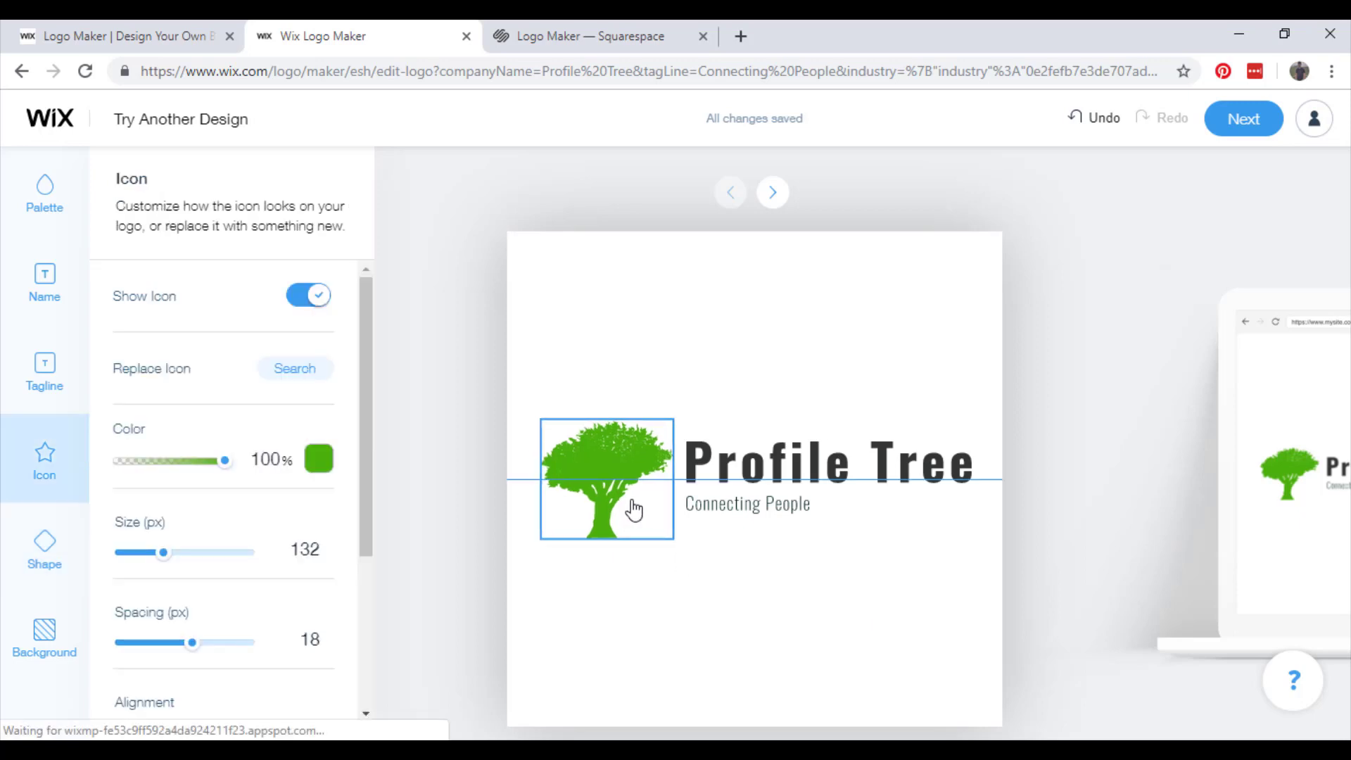
drag(633, 510, 882, 408)
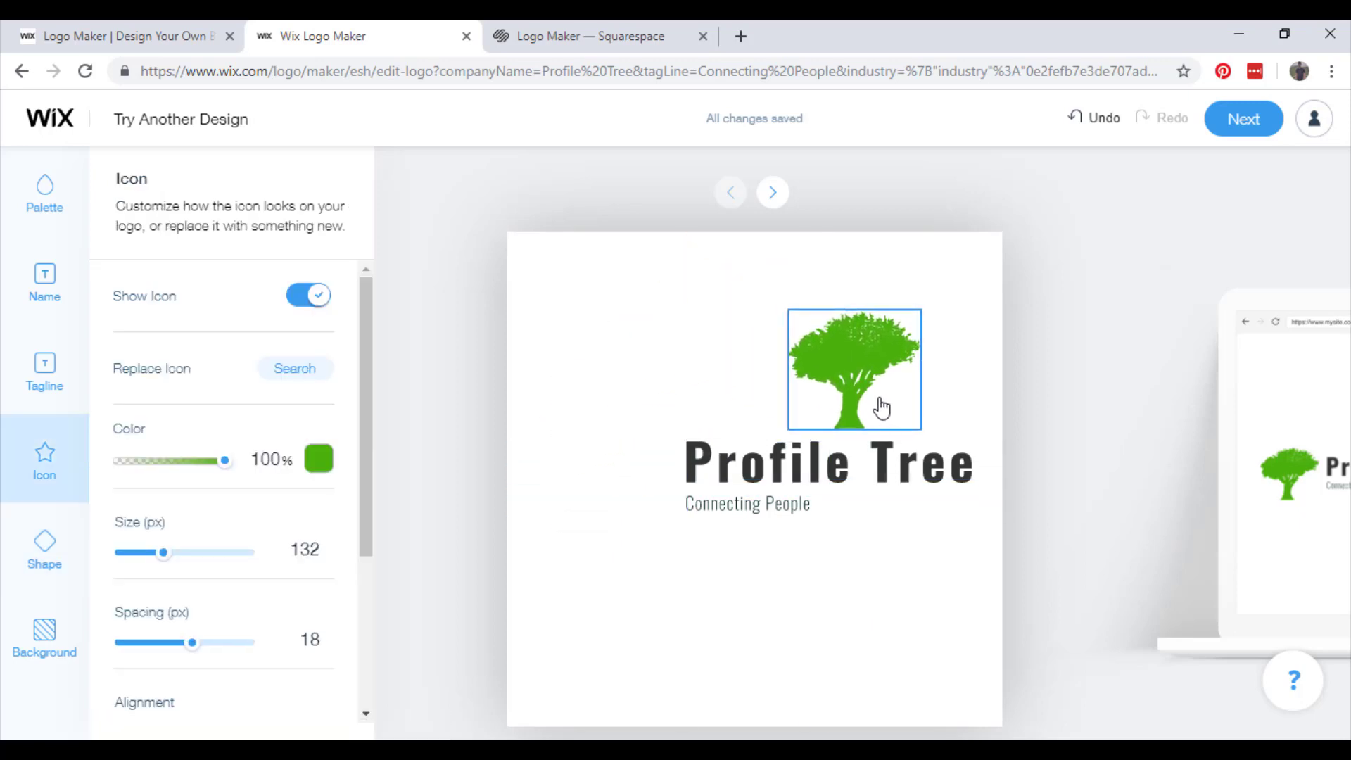
drag(781, 505, 768, 547)
drag(745, 483, 679, 497)
click(636, 404)
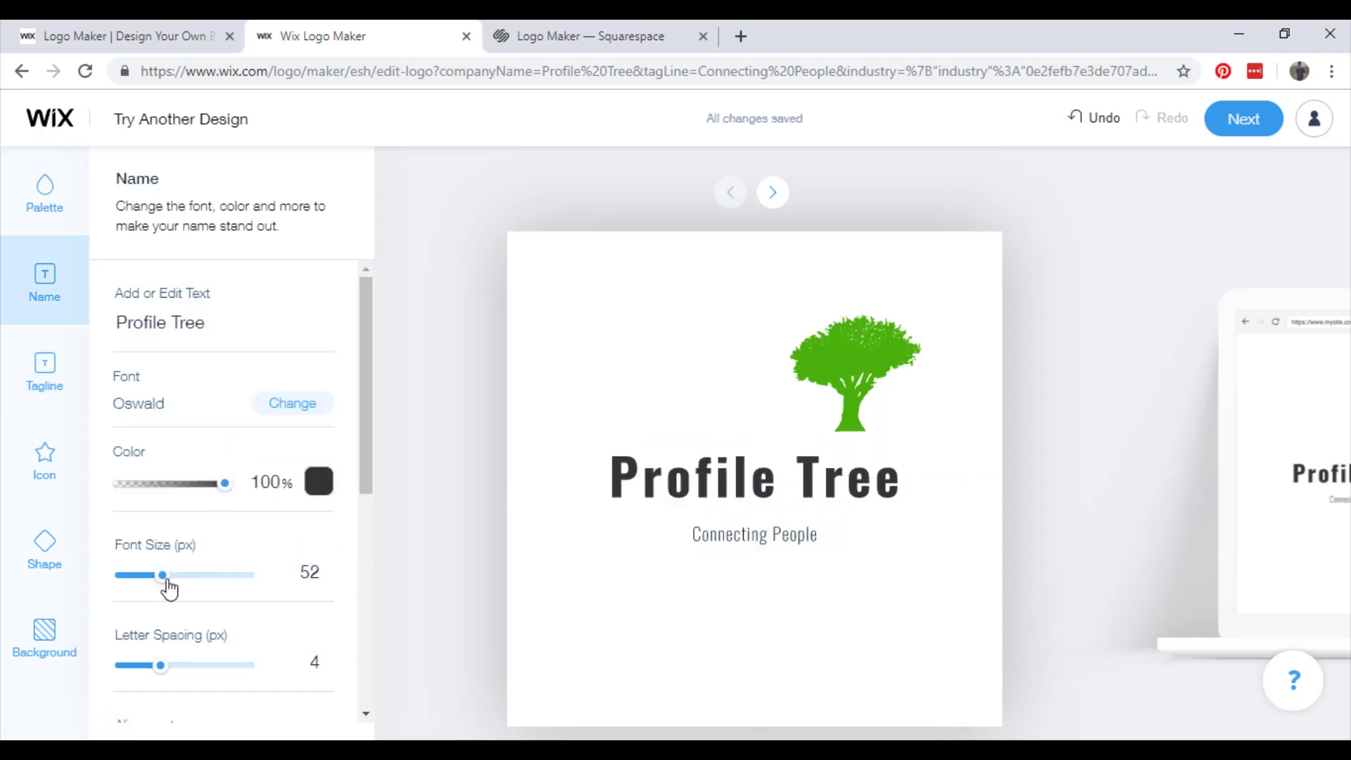
Step: Enlarge the name's font size to 73 px and look over the tagline settings
drag(197, 586, 185, 594)
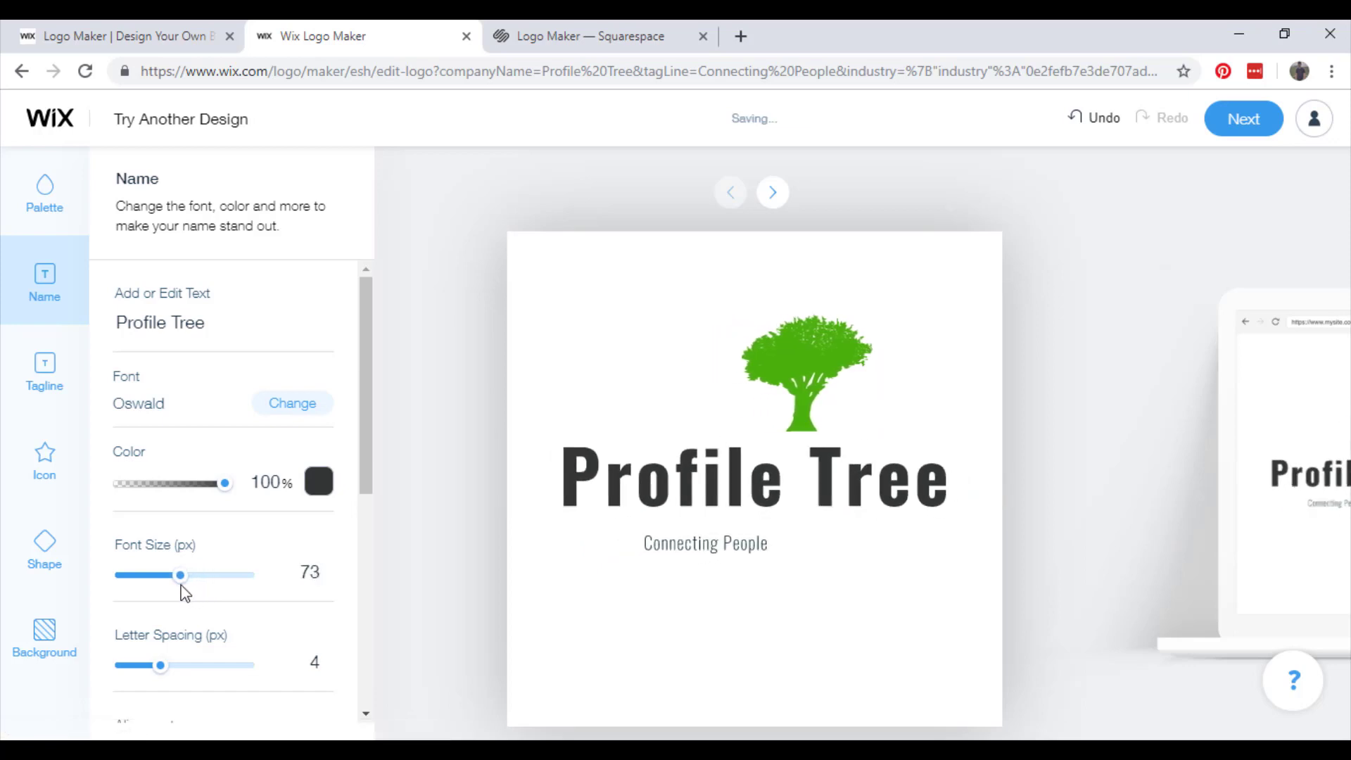
click(57, 373)
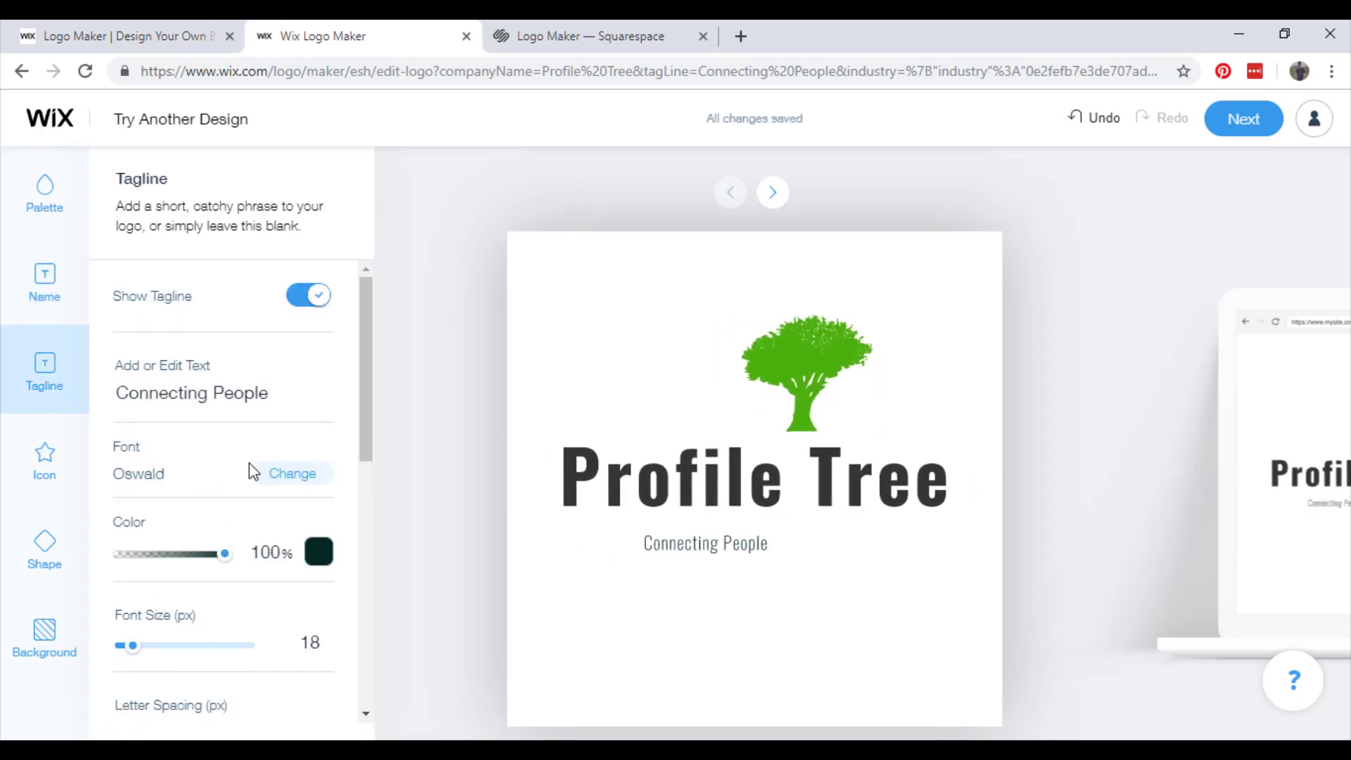
scroll(253, 472, down, 1)
scroll(268, 440, up, 1)
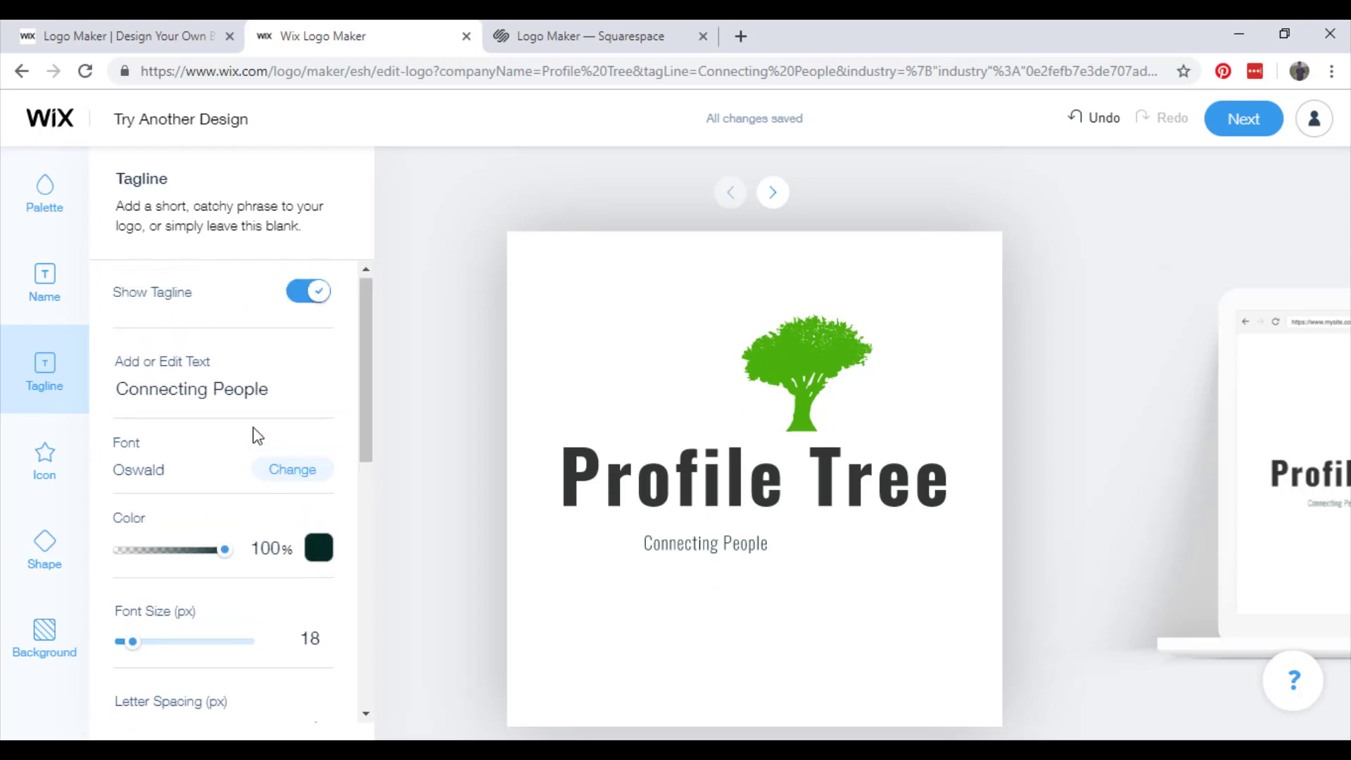
Step: Change the "Profile Tree" name's font to the thin Oswald 200
click(71, 308)
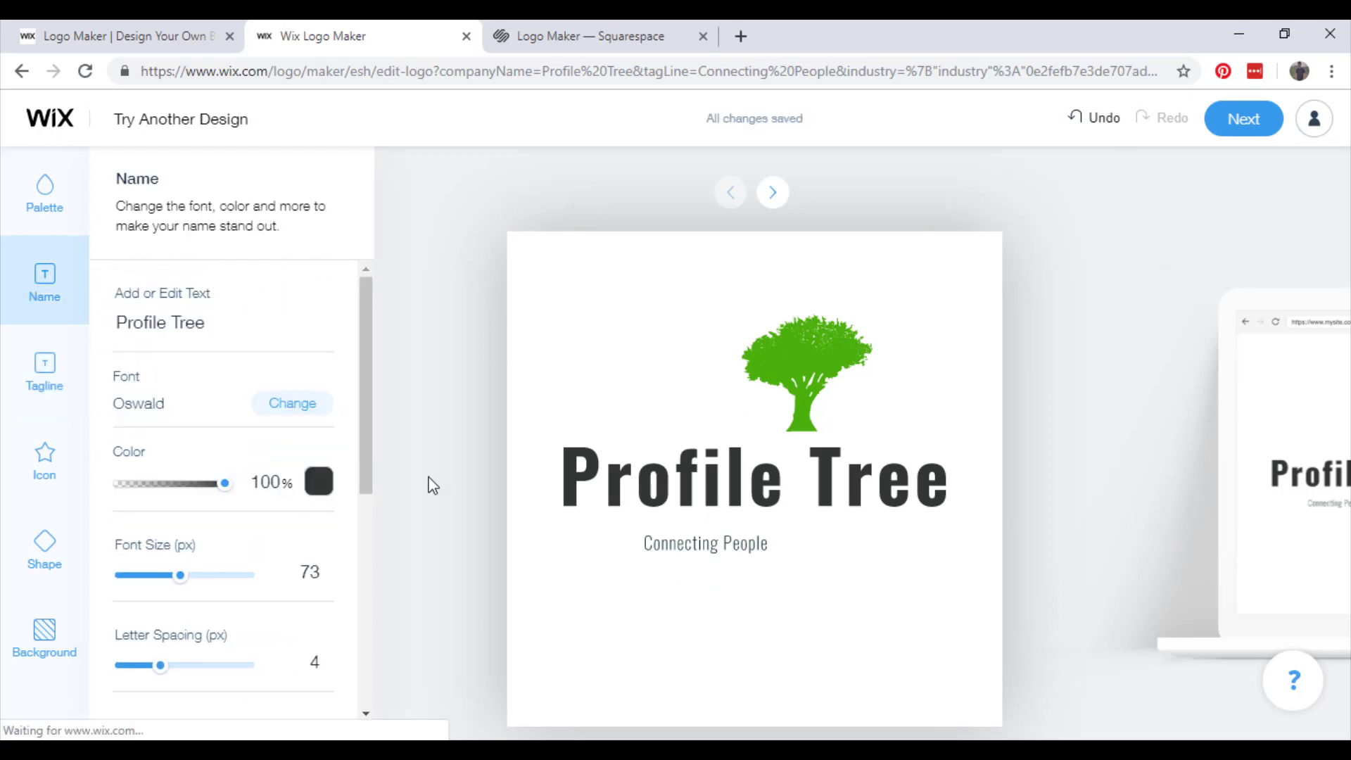
click(288, 403)
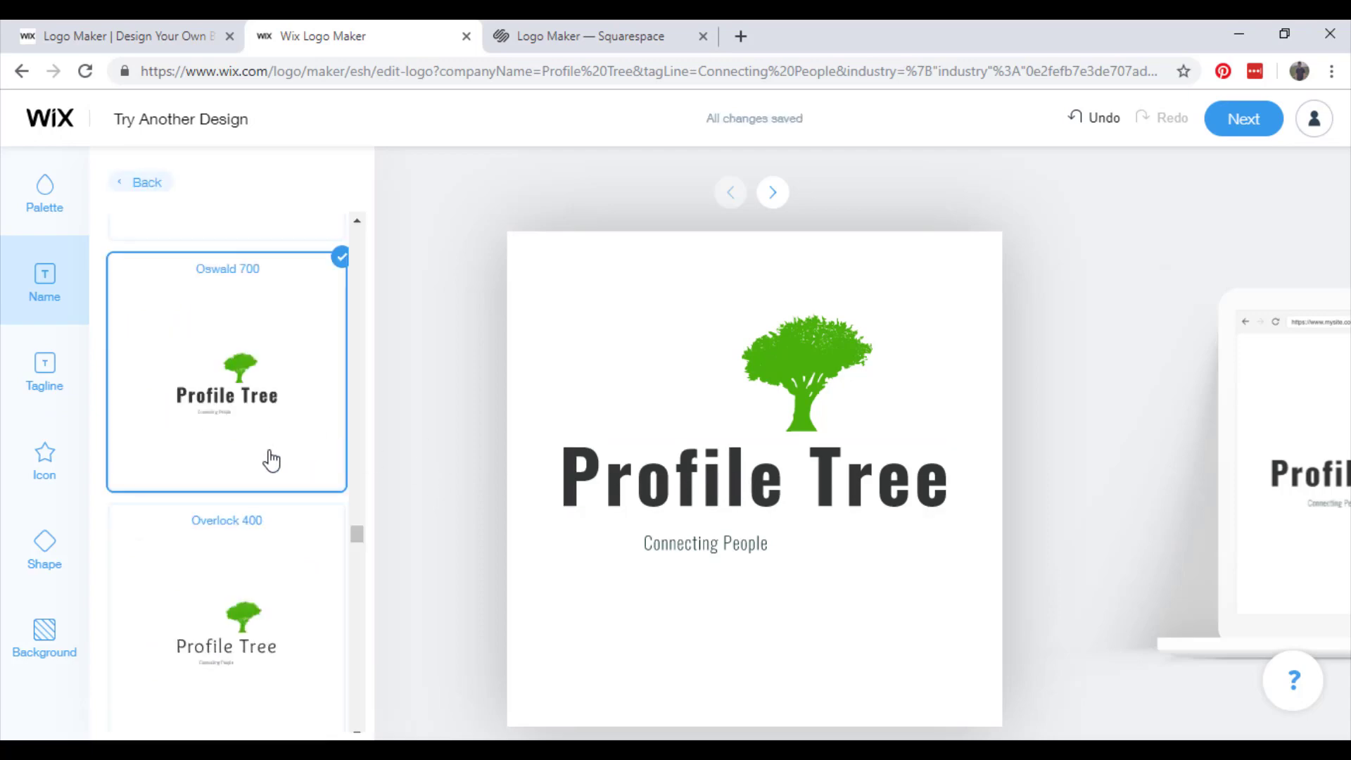
scroll(271, 461, up, 6)
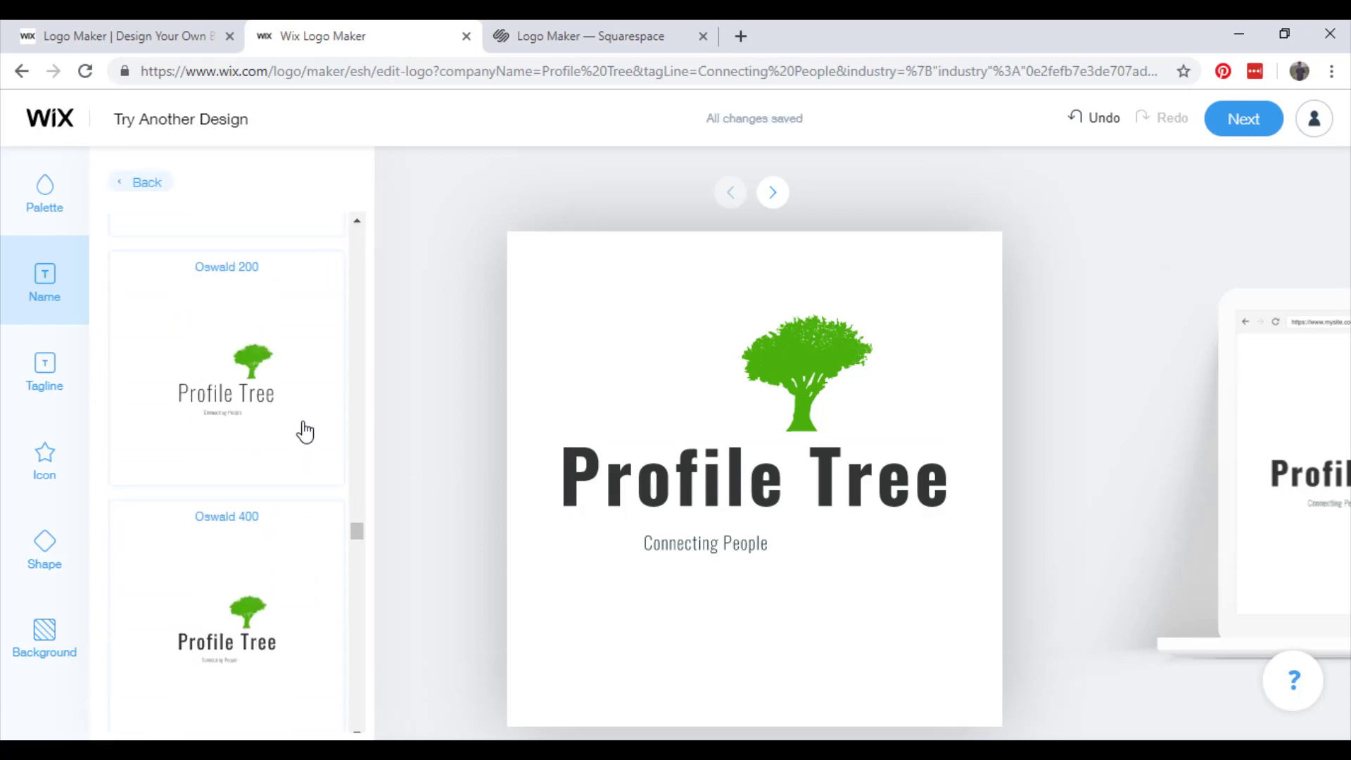
scroll(305, 432, up, 3)
click(287, 539)
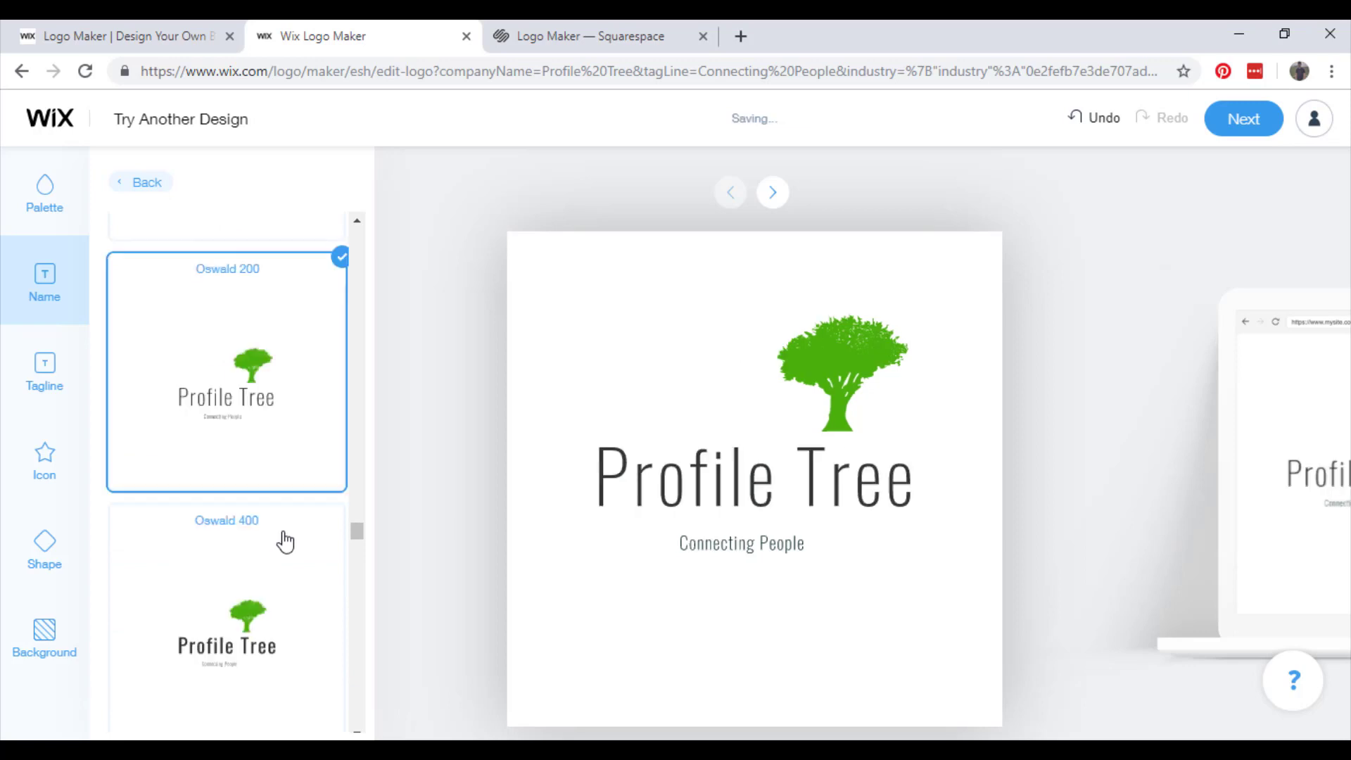
Step: Browse back through the font list and apply Montserrat 300 italic to the "Profile Tree" name
scroll(279, 493, up, 7)
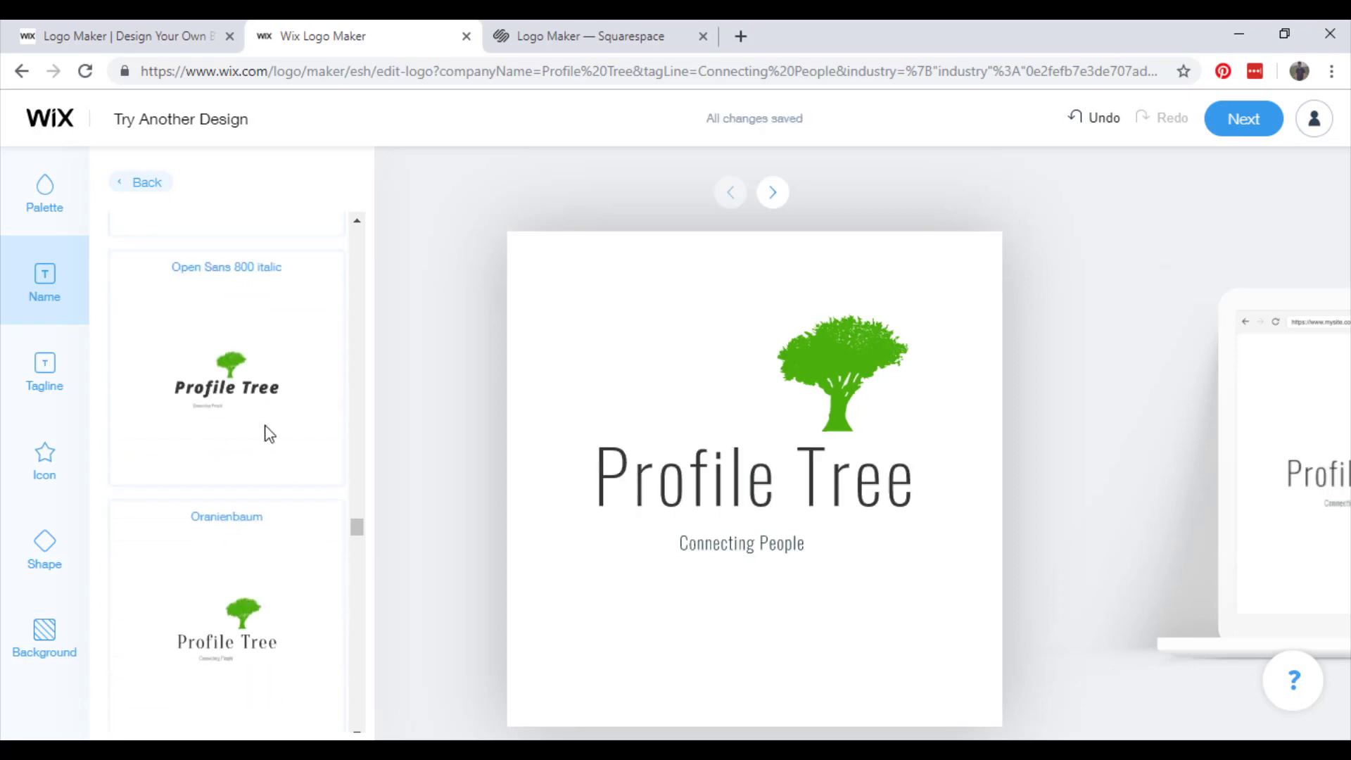
scroll(268, 435, up, 4)
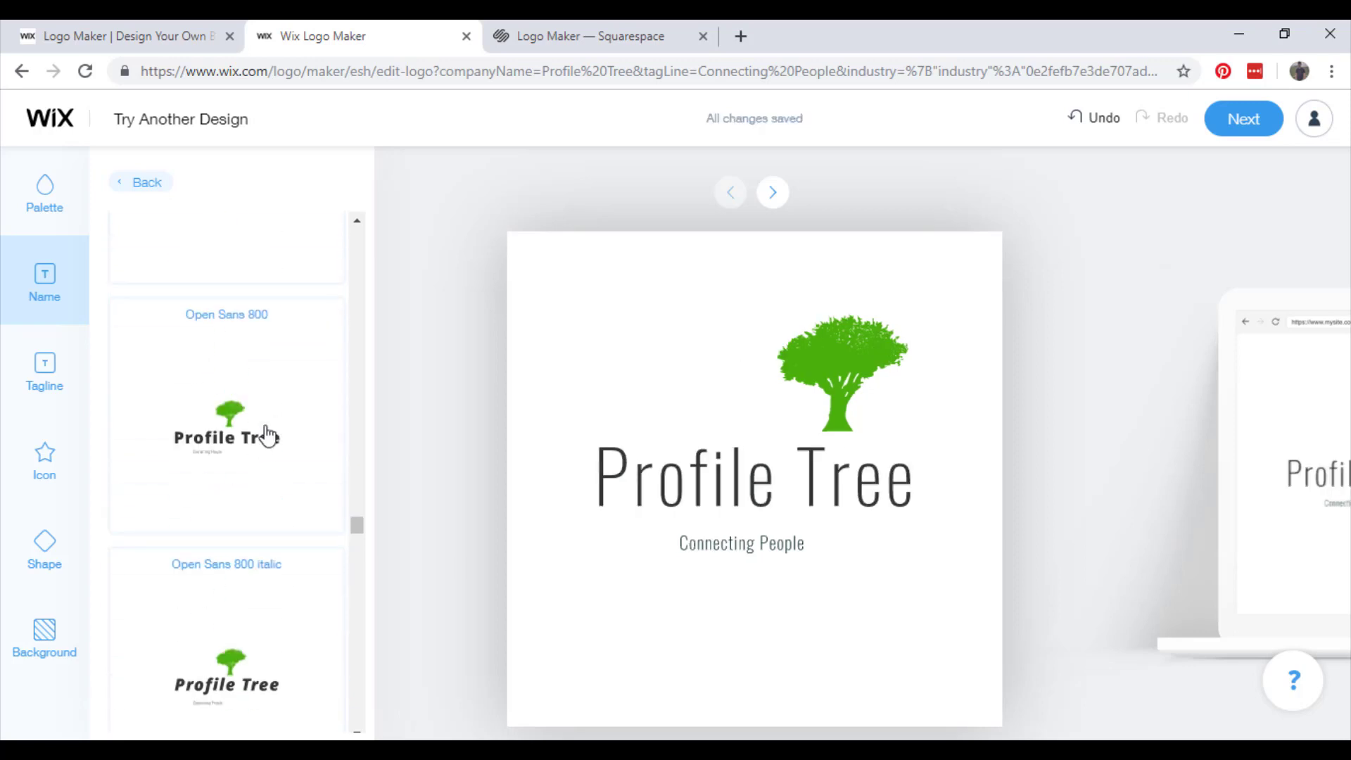
scroll(267, 436, up, 3)
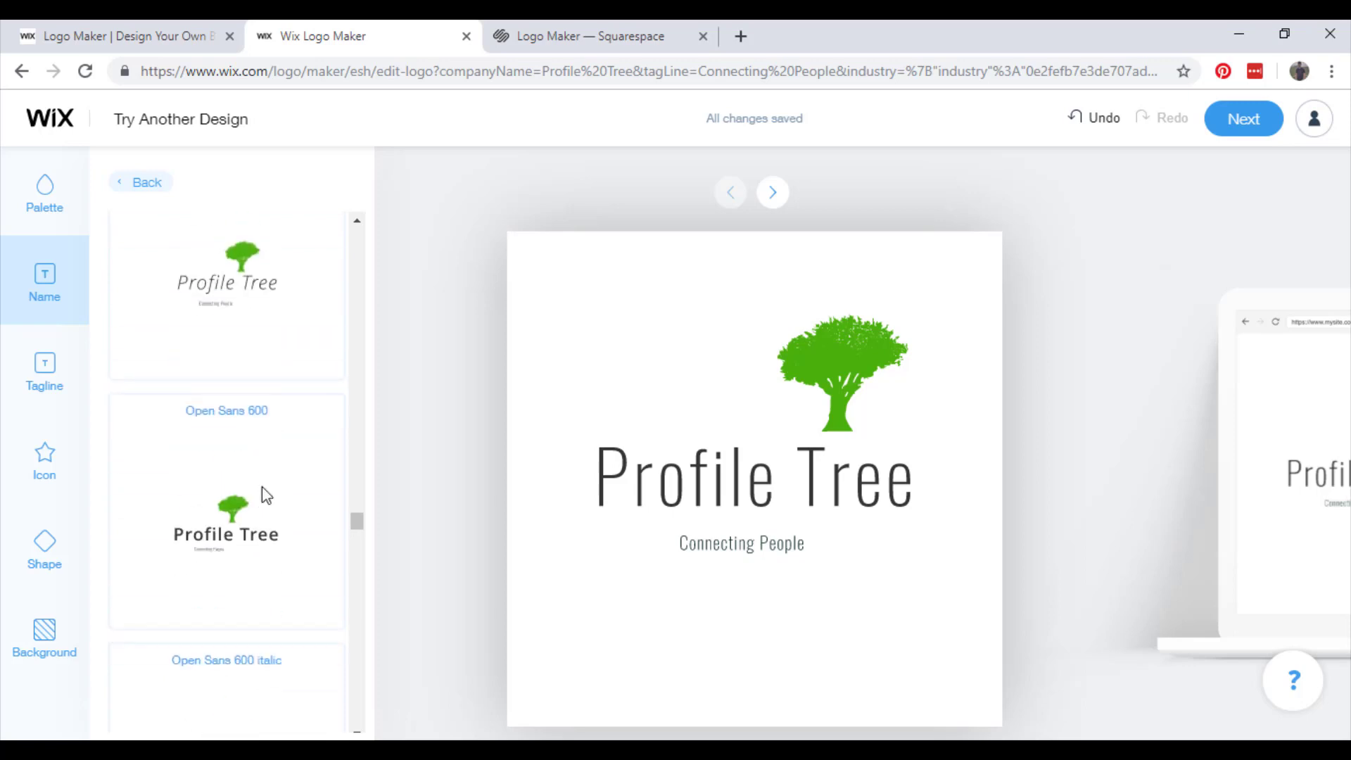
scroll(262, 487, up, 4)
scroll(282, 572, up, 20)
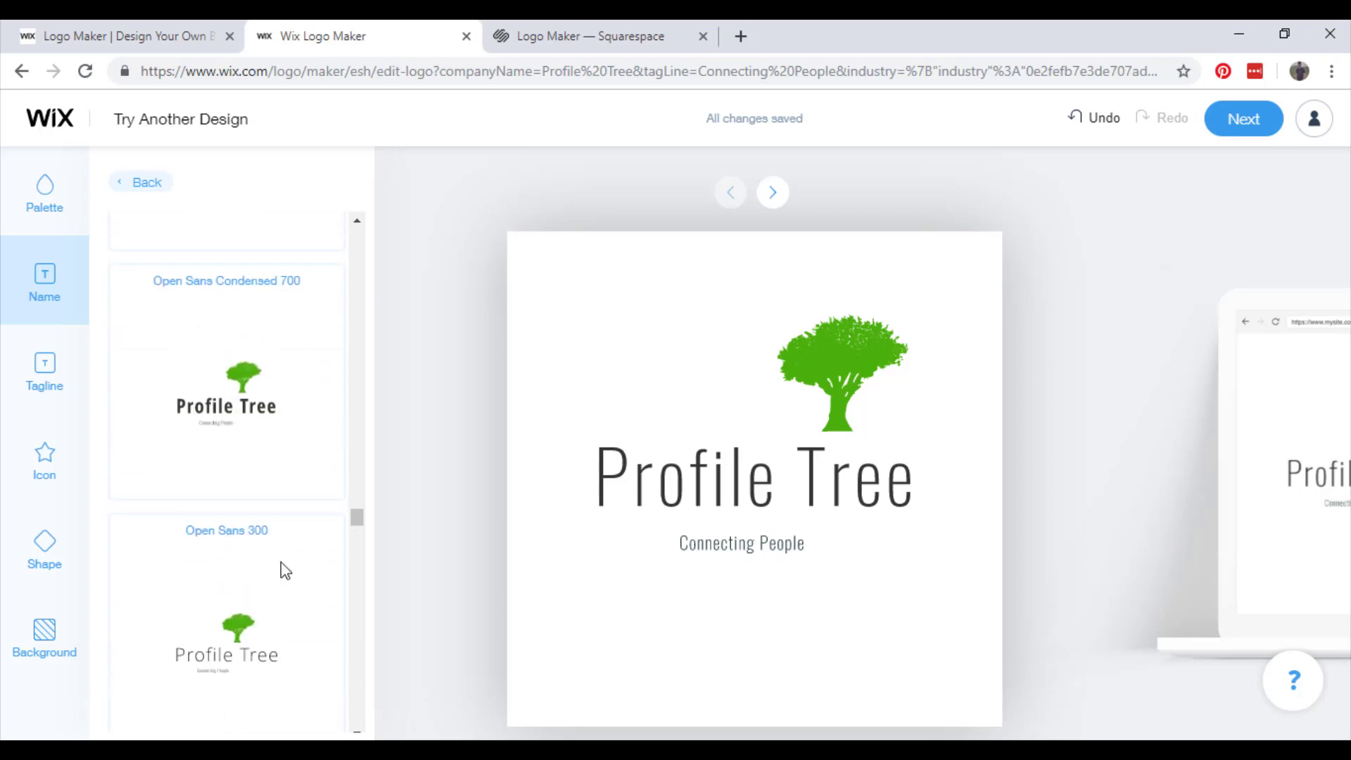
scroll(275, 570, up, 7)
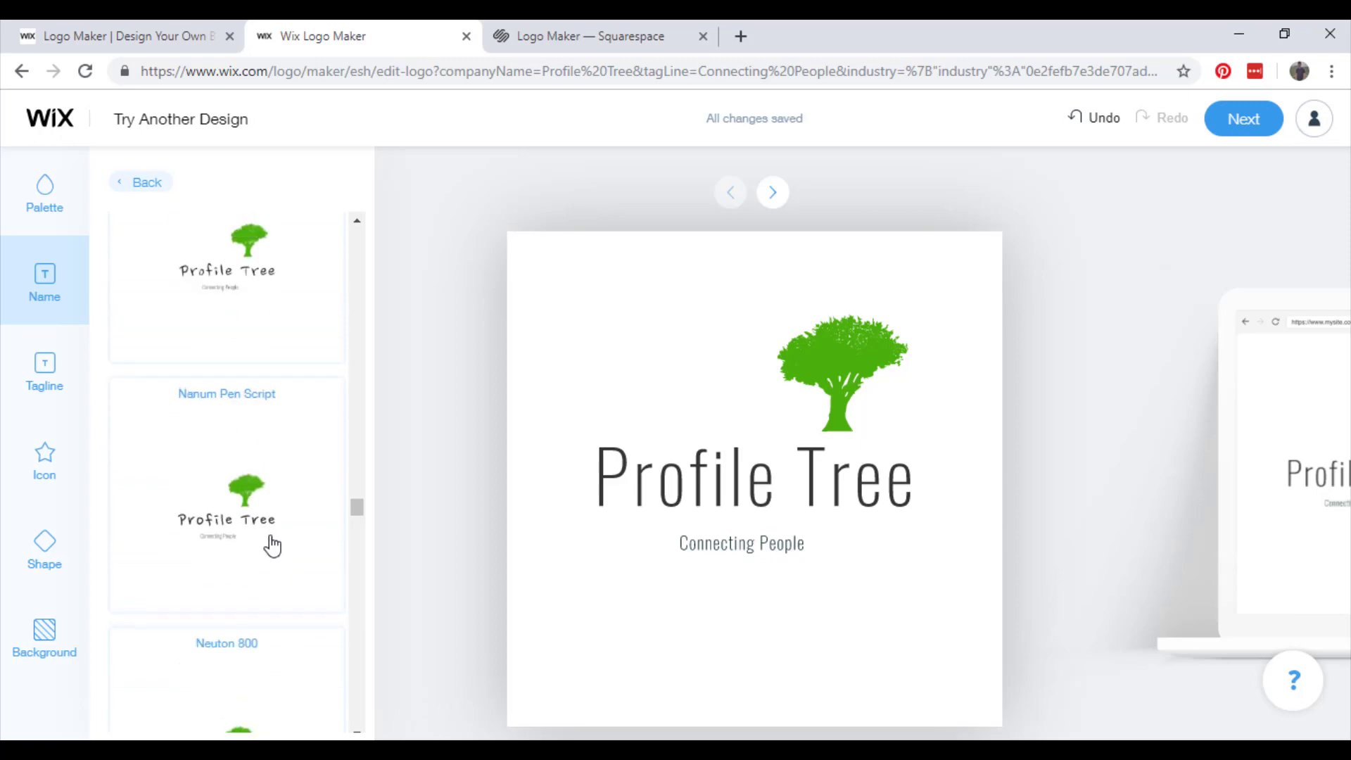
scroll(272, 545, up, 12)
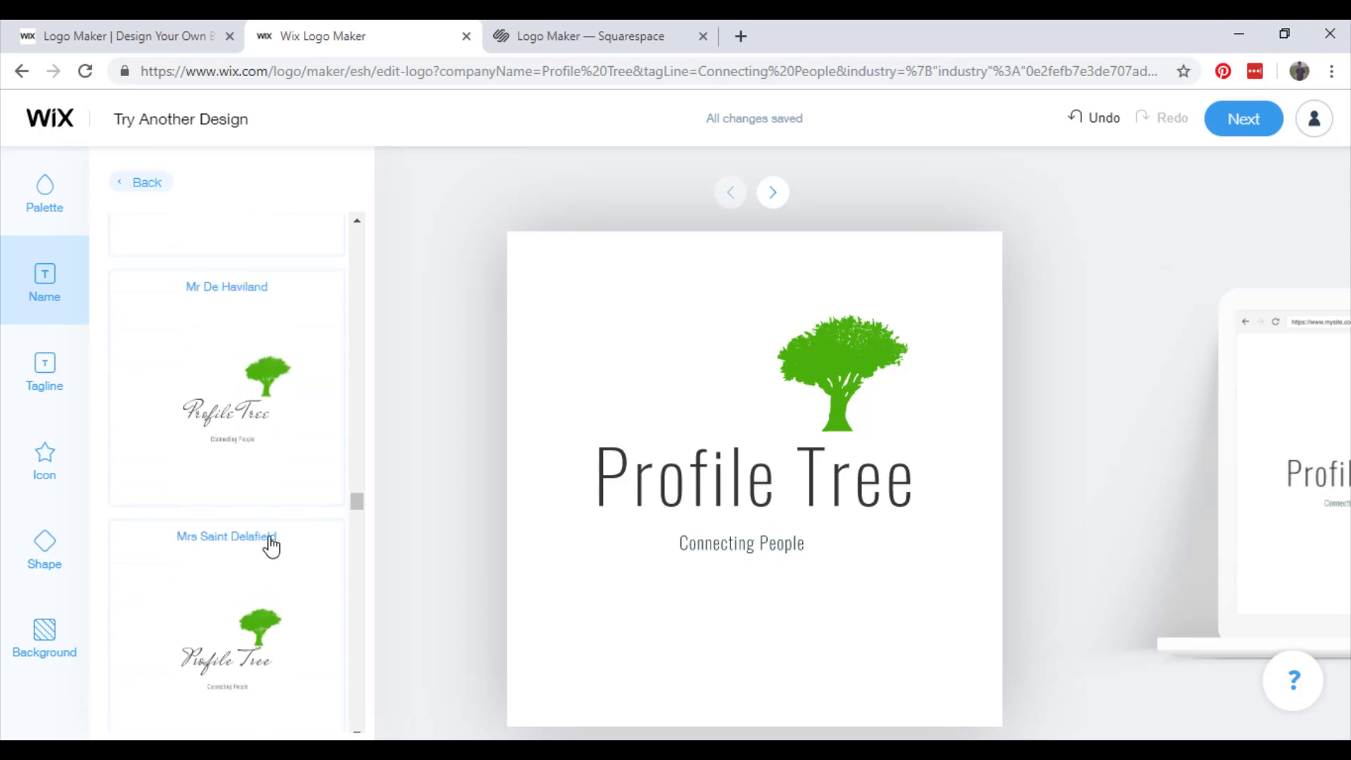
scroll(271, 546, up, 12)
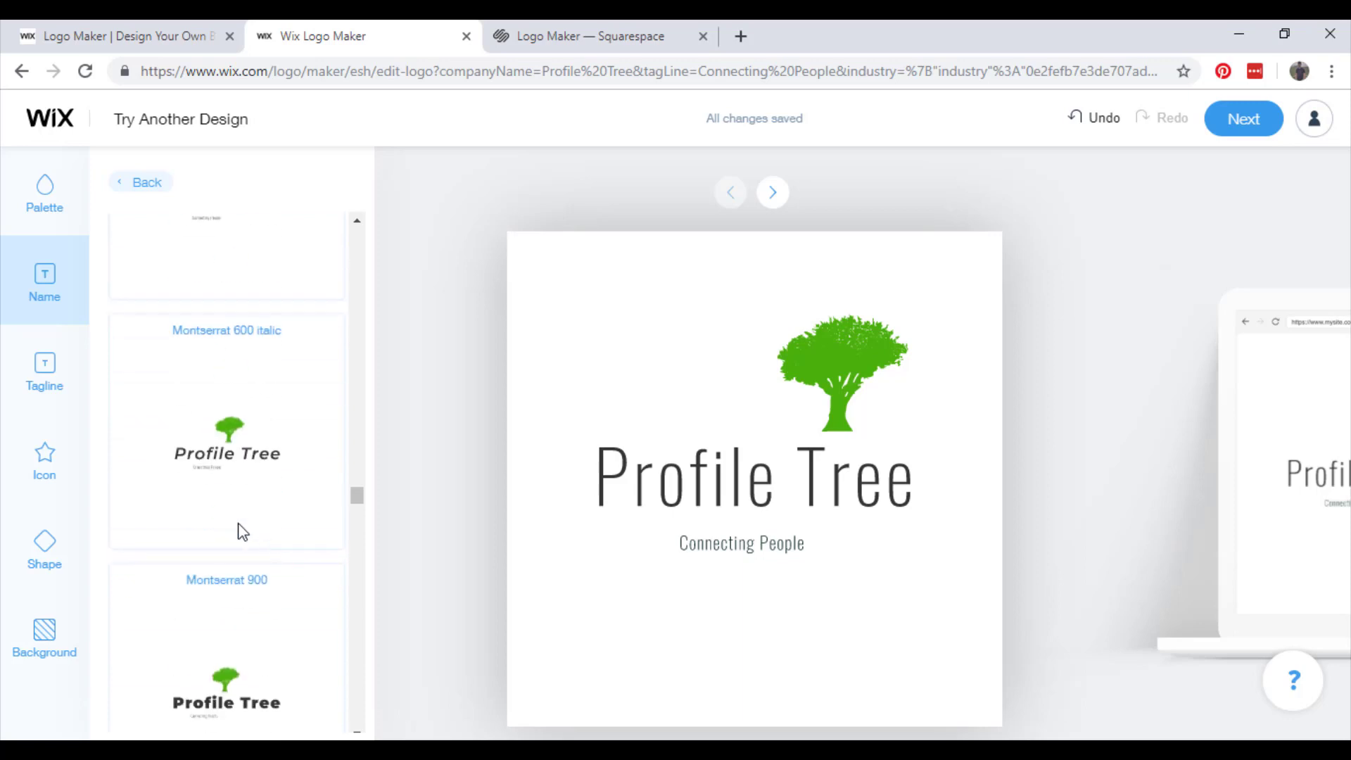
scroll(240, 532, up, 6)
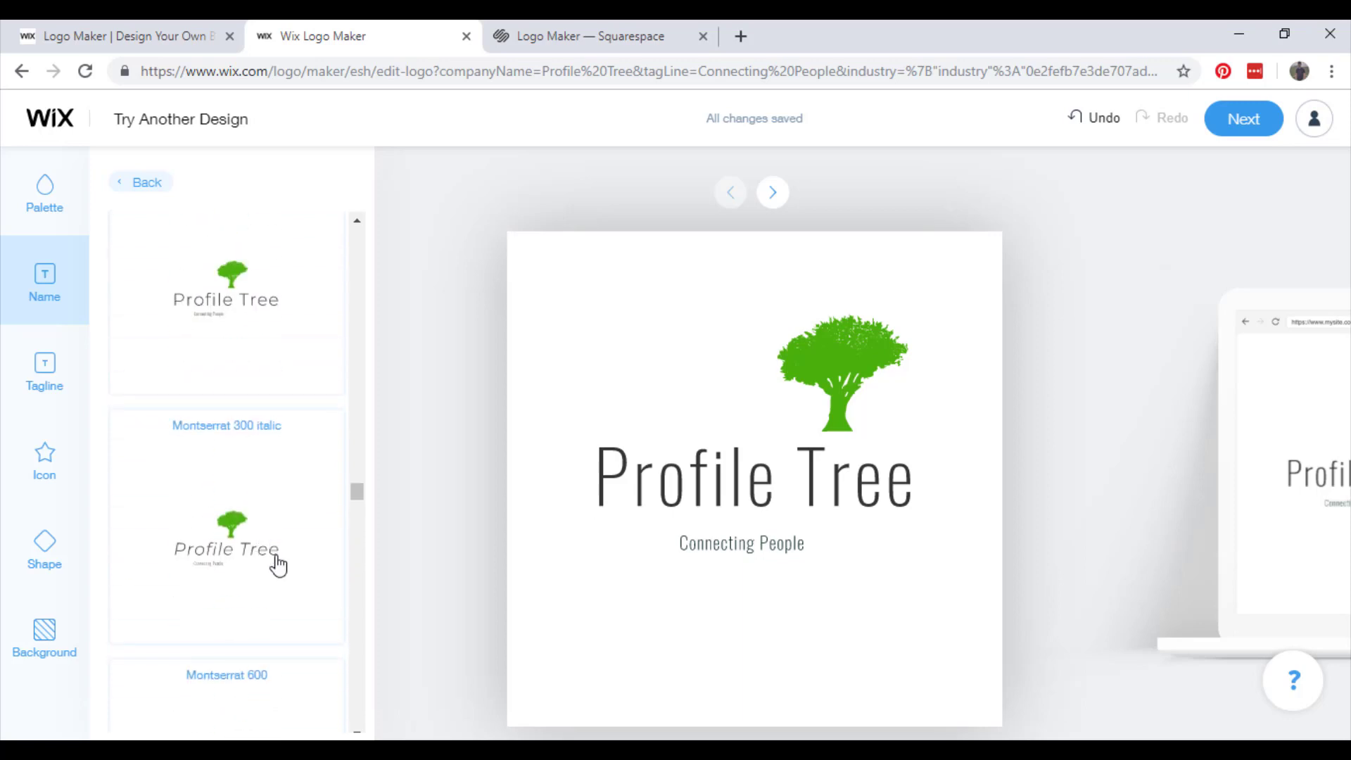
click(278, 563)
Step: Browse back up the font list and apply Montserrat Alternates 300 to the "Profile Tree" name
scroll(269, 552, up, 10)
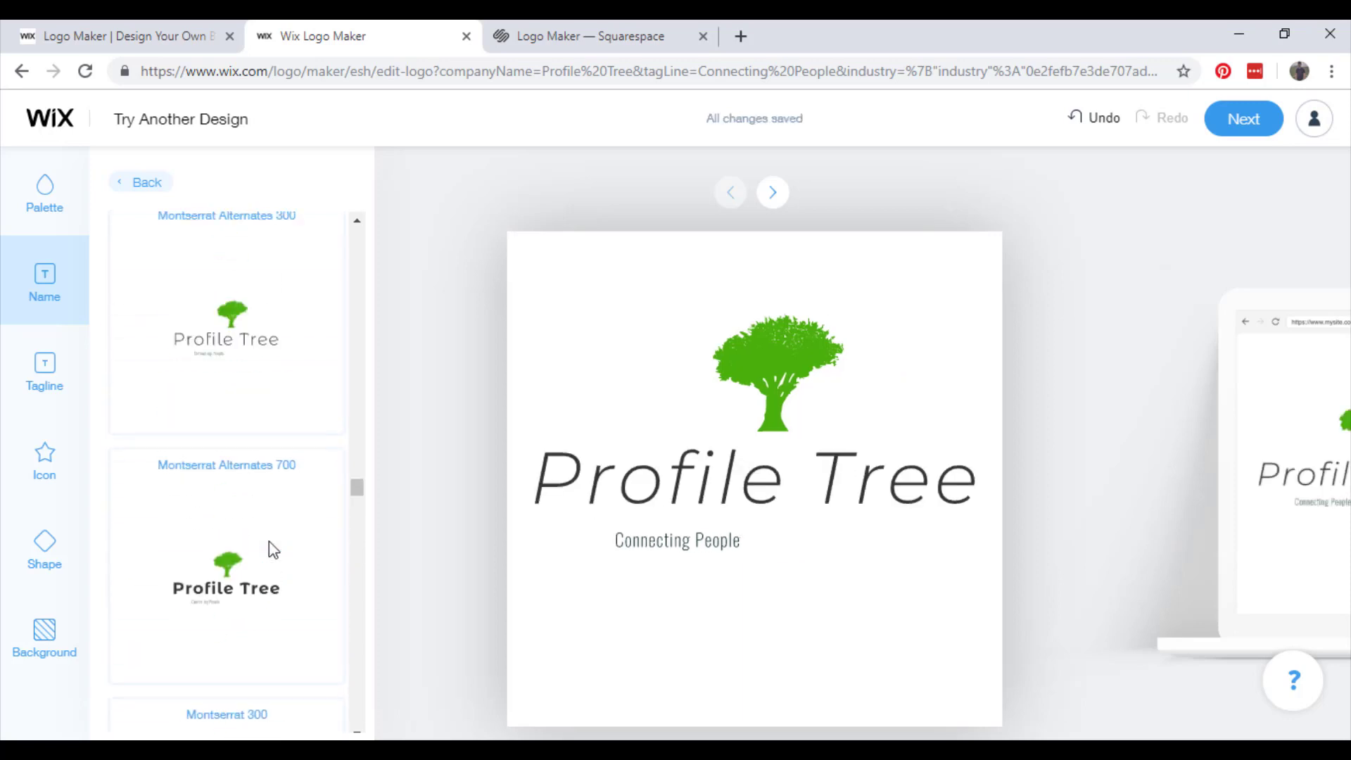
scroll(268, 542, up, 3)
click(264, 556)
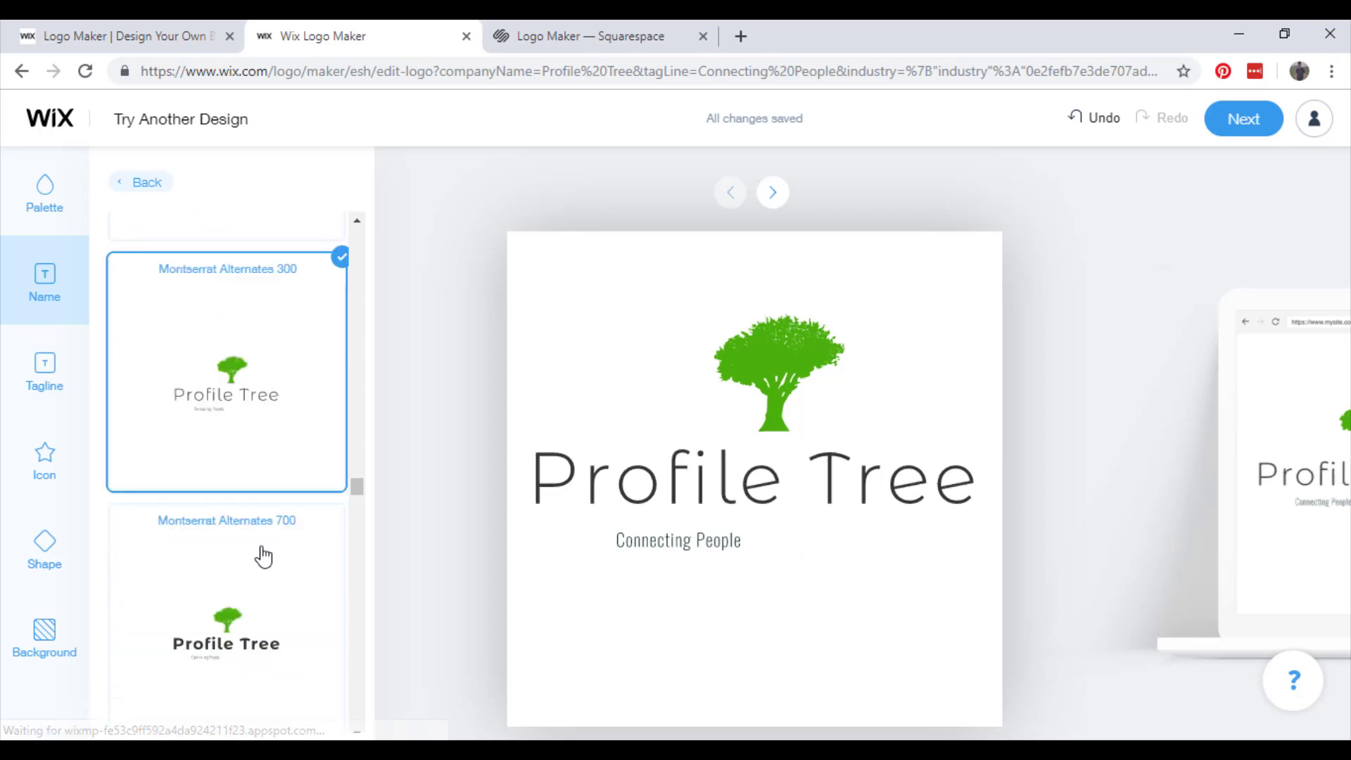
Step: Tighten the letter spacing of the "Profile Tree" name to -2 px
click(31, 281)
scroll(235, 586, down, 1)
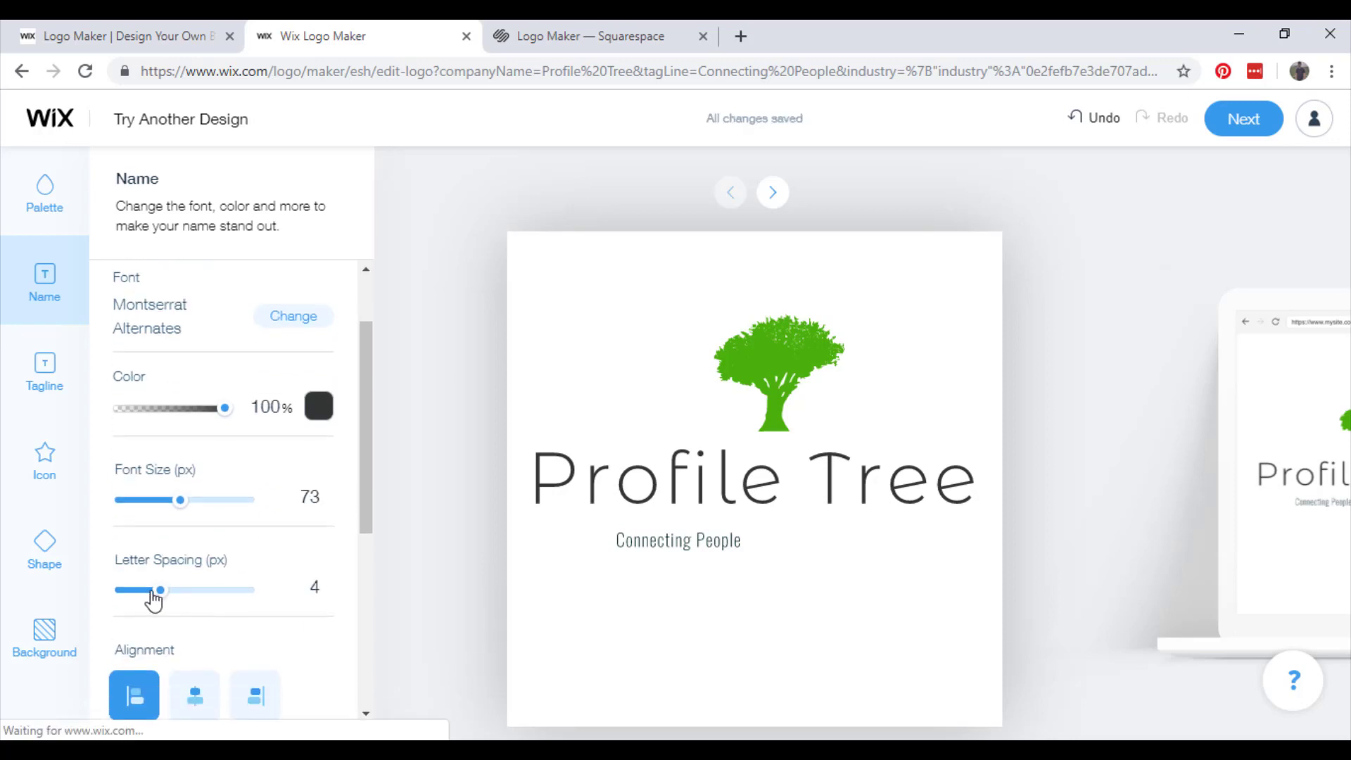
drag(157, 591, 129, 594)
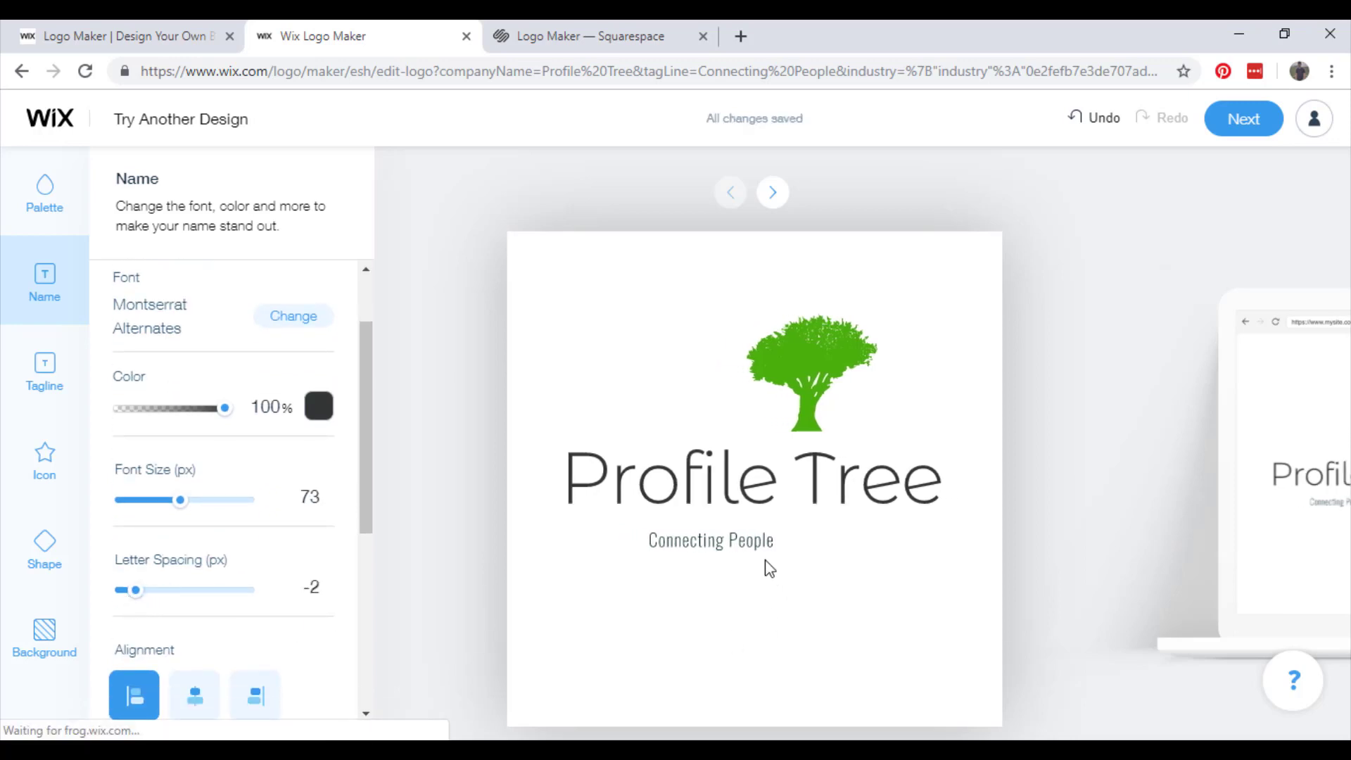
Step: Enlarge the "Connecting People" tagline to 38 px and position it just beneath the name
click(751, 546)
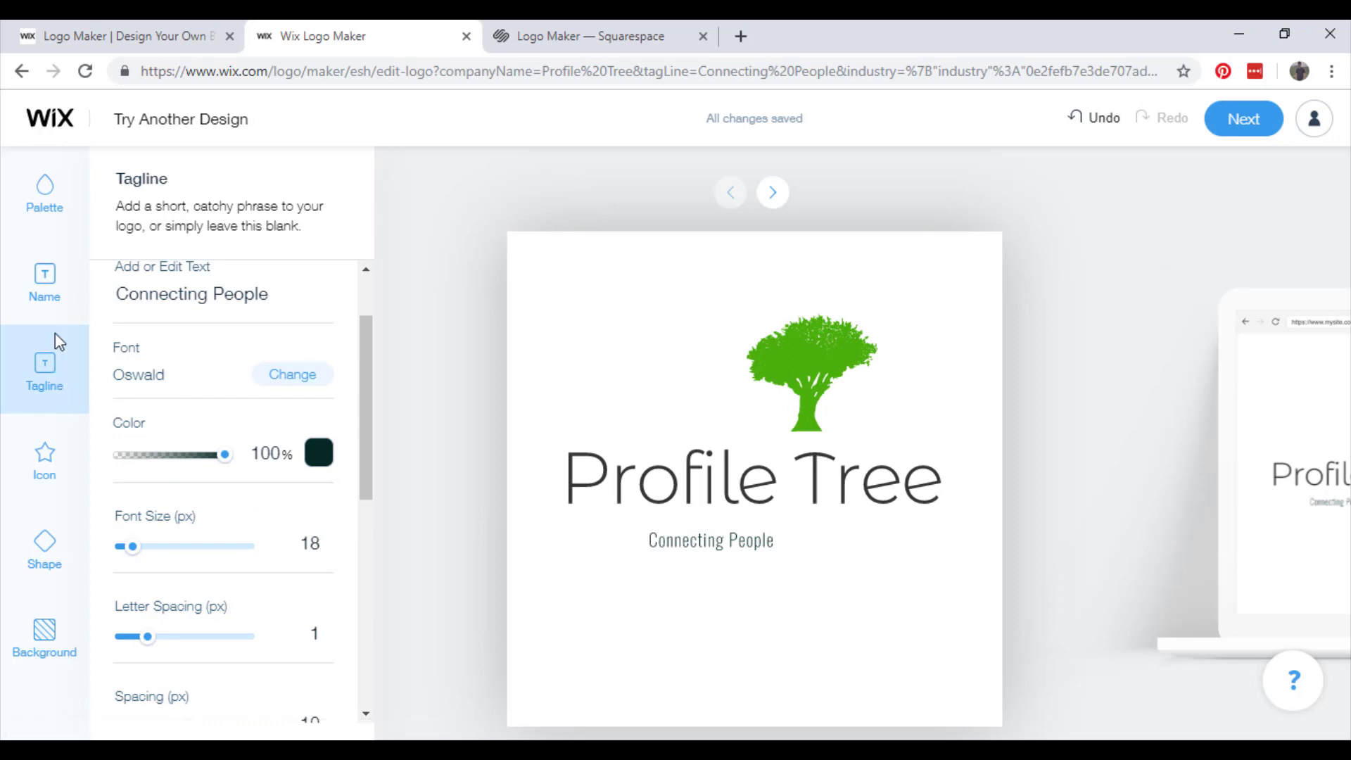
drag(128, 549, 160, 546)
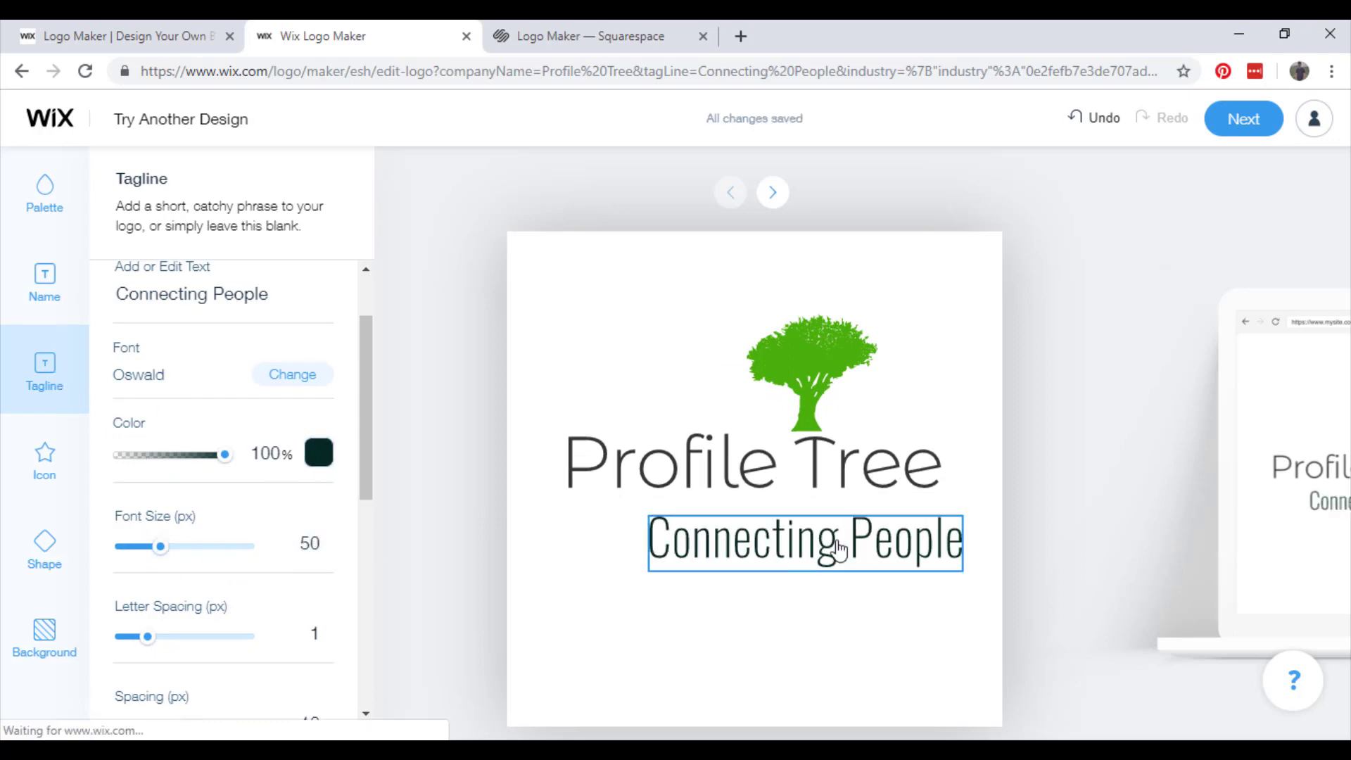
drag(836, 542, 783, 541)
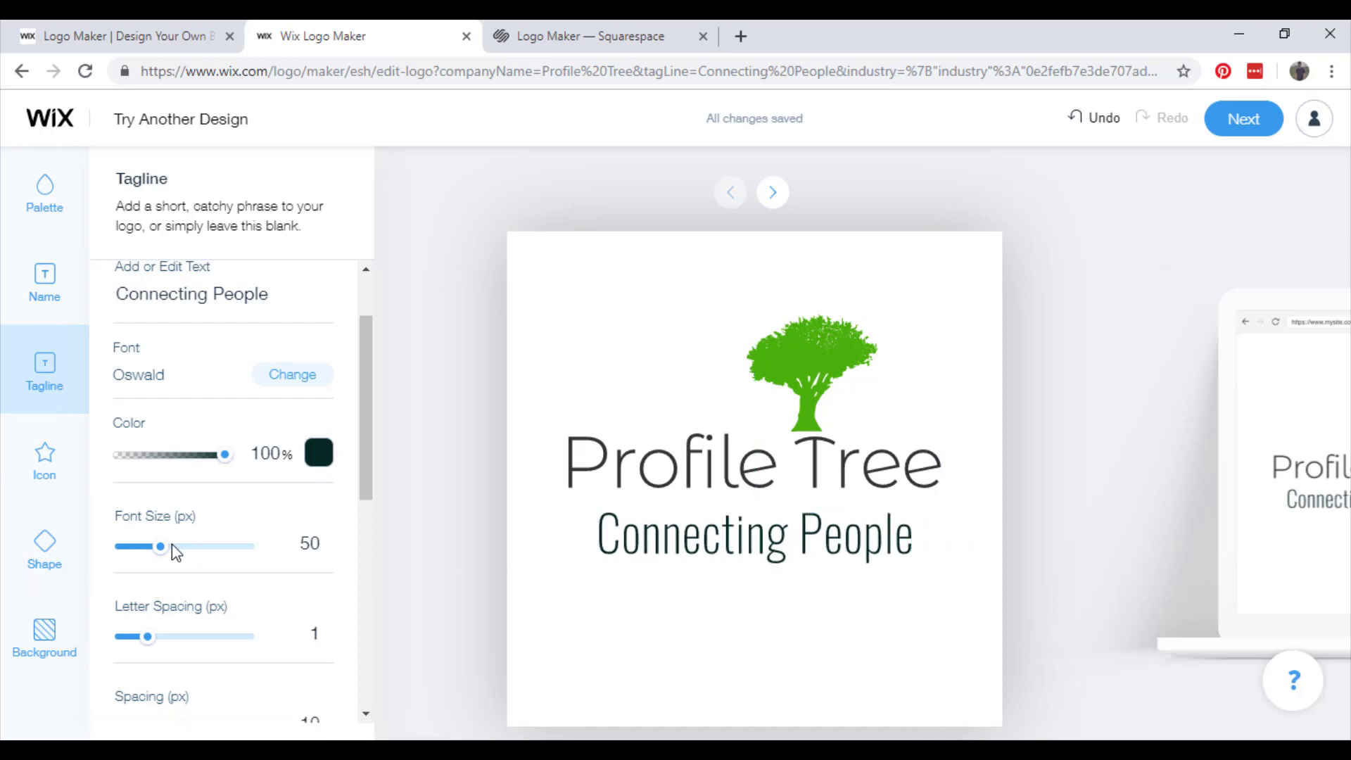
drag(169, 554, 165, 558)
drag(718, 558, 775, 558)
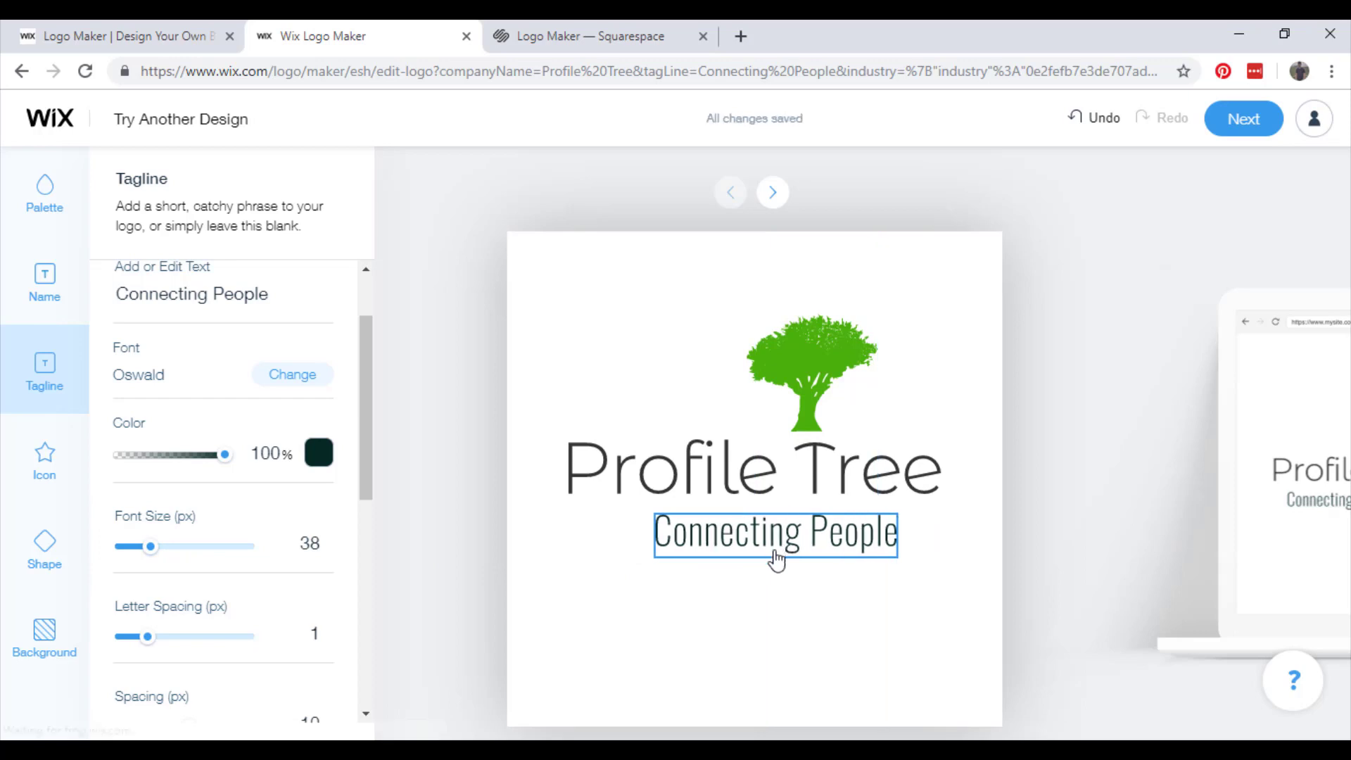
Step: Try the tree icon above the middle of the name with the tagline shifted toward the name's end
click(803, 411)
drag(800, 414, 793, 366)
click(911, 428)
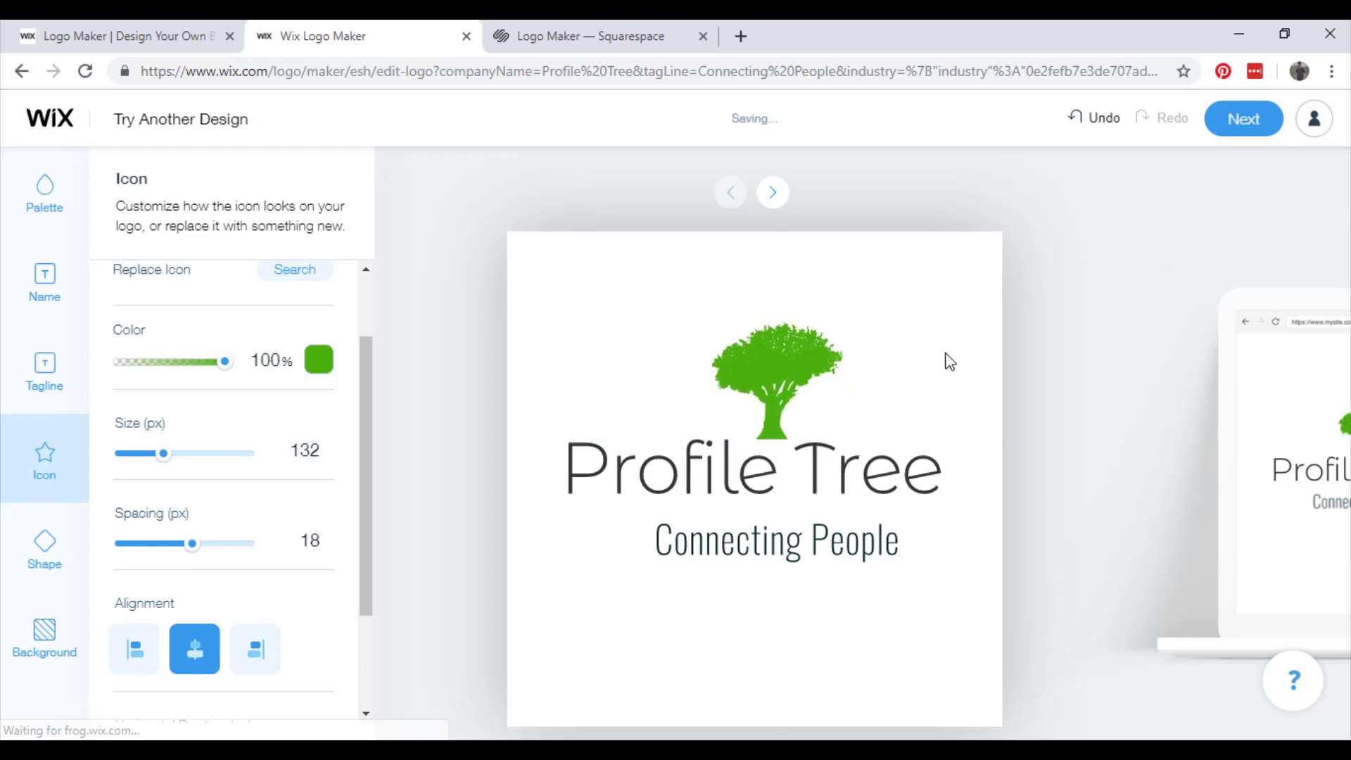
drag(804, 549, 845, 549)
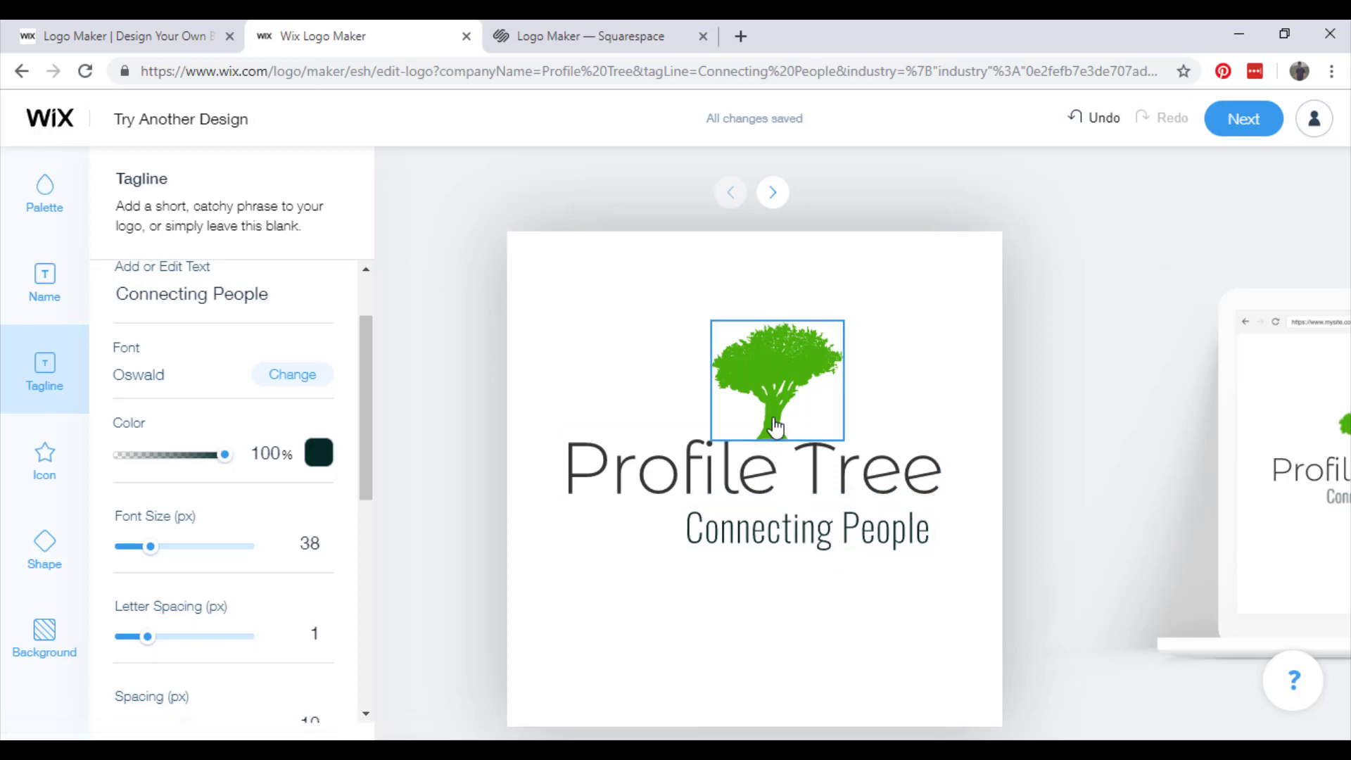
Step: Restack the logo with the name on top, the tree icon in the middle and the tagline beneath, roughly centred horizontally
drag(776, 420, 710, 494)
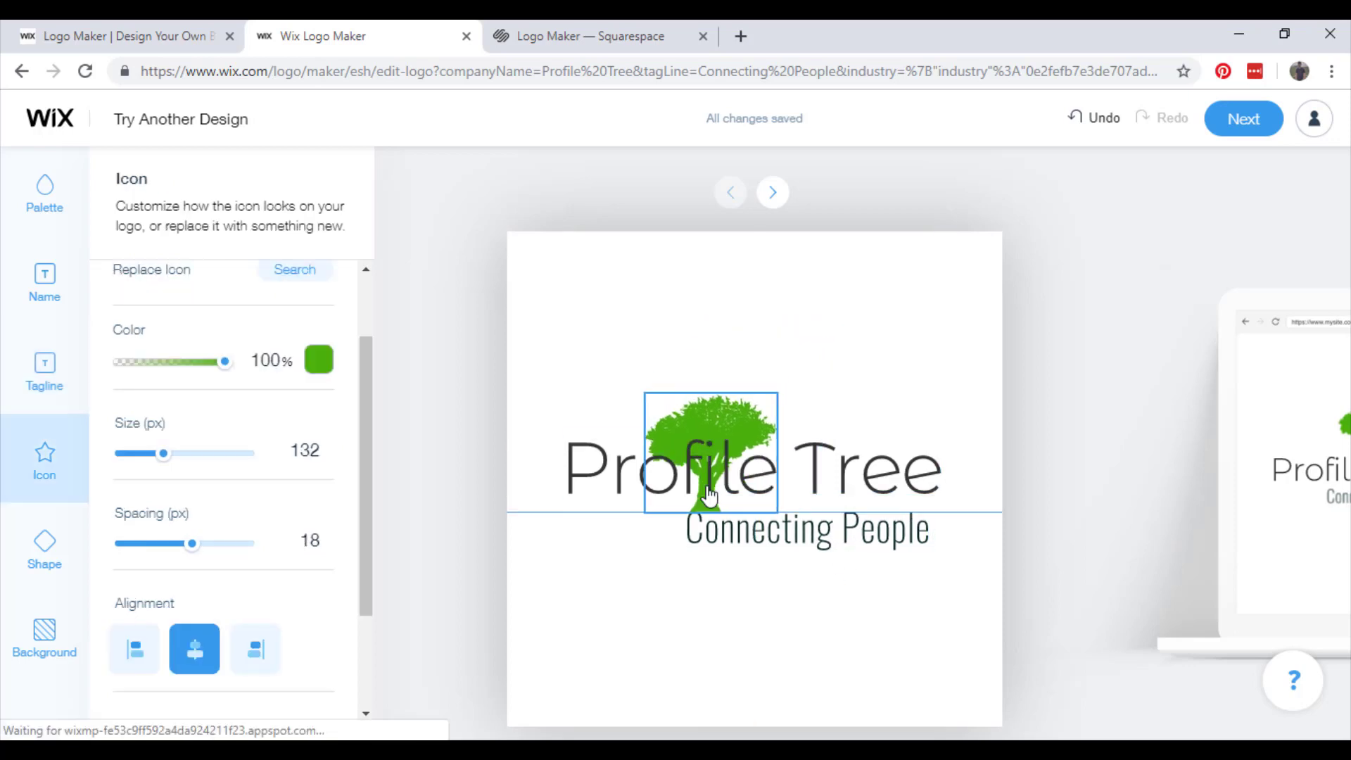
click(857, 467)
drag(918, 466, 940, 364)
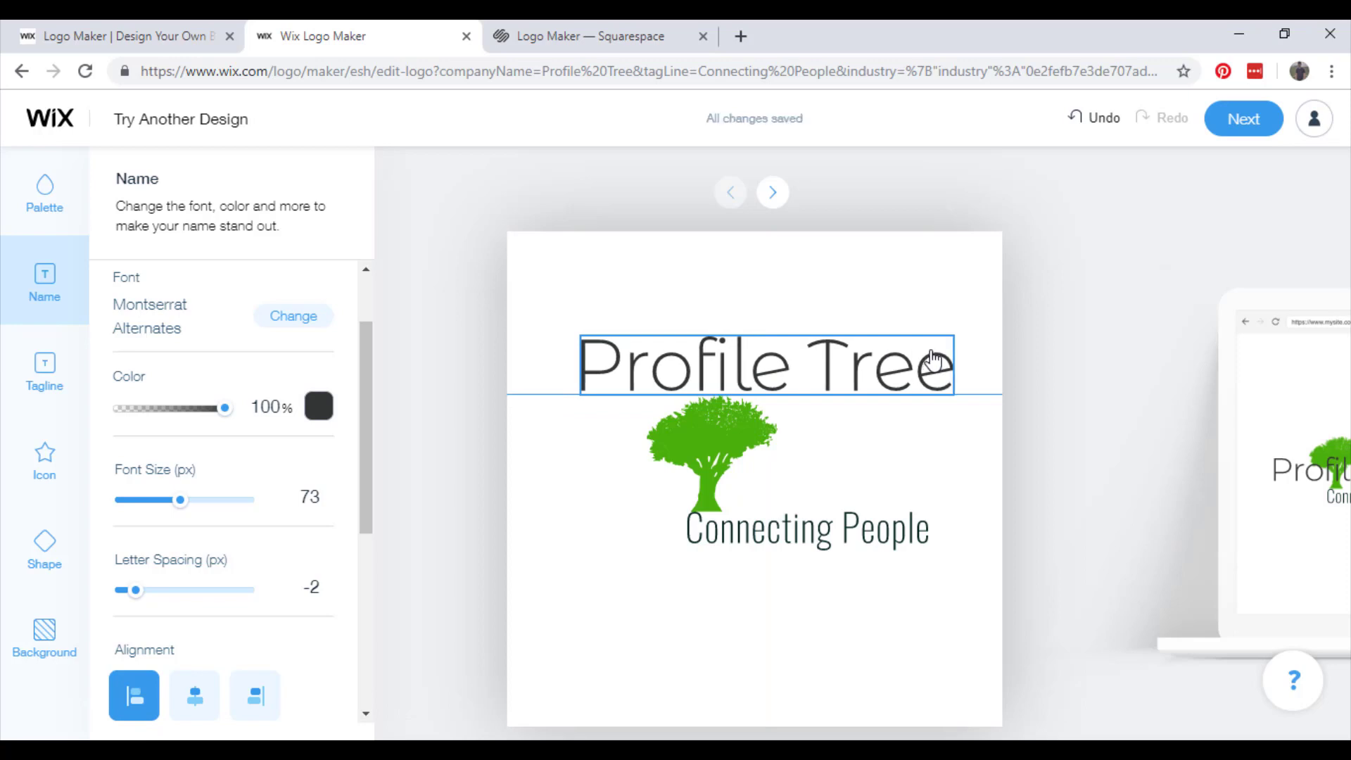
drag(727, 477, 787, 462)
click(896, 537)
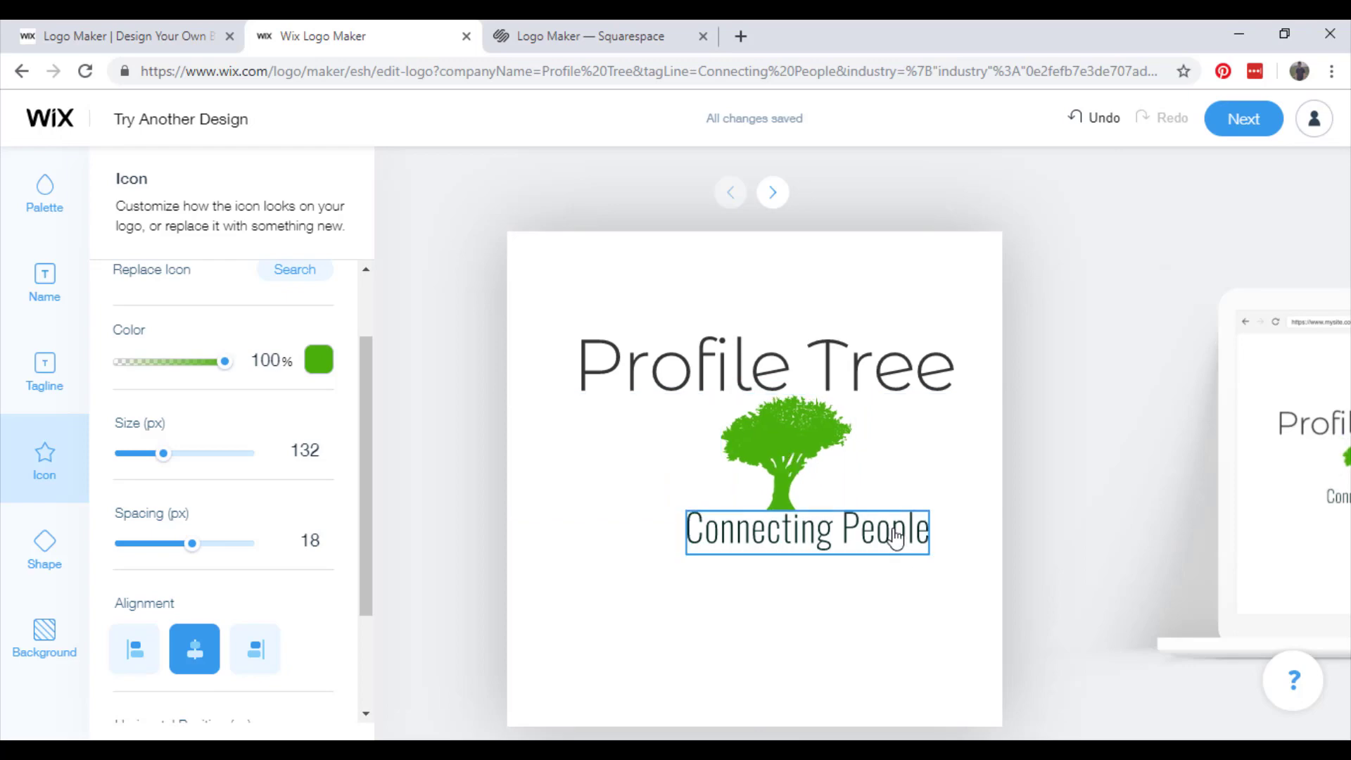
mouse_move(841, 374)
mouse_down()
mouse_move(860, 371)
mouse_move(823, 366)
mouse_up()
drag(795, 448, 776, 447)
drag(815, 552, 787, 552)
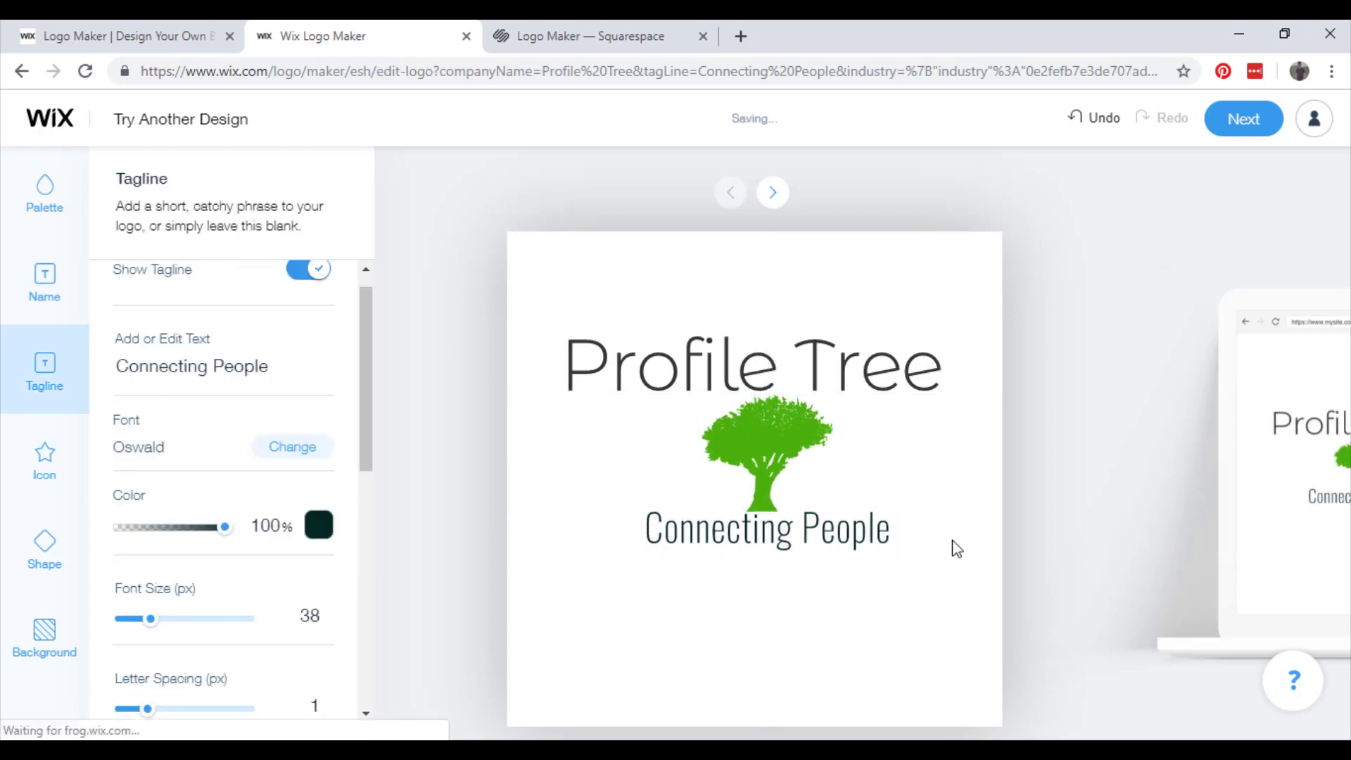
Step: Try a logo background recoloured to a very dark olive, and turn the background back off
click(57, 651)
click(323, 300)
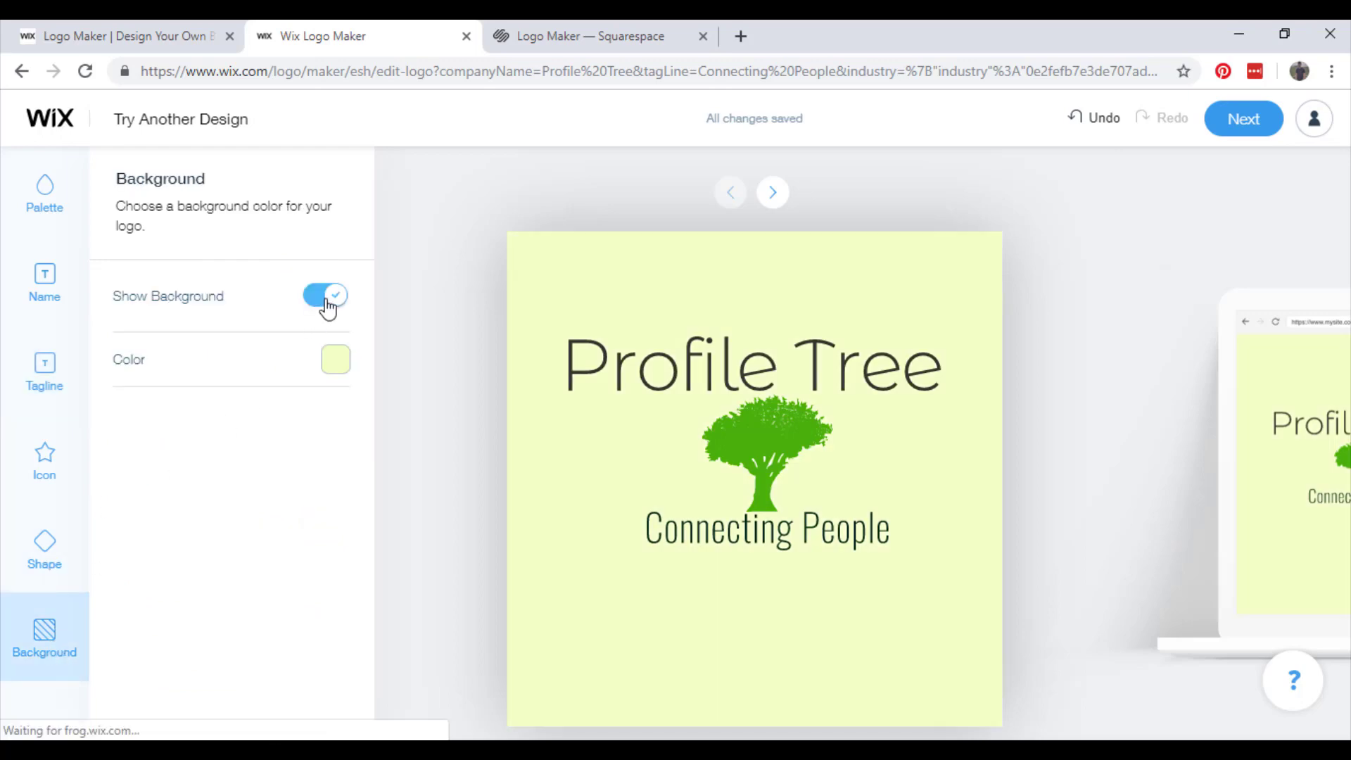
click(336, 360)
drag(521, 264, 452, 324)
click(334, 303)
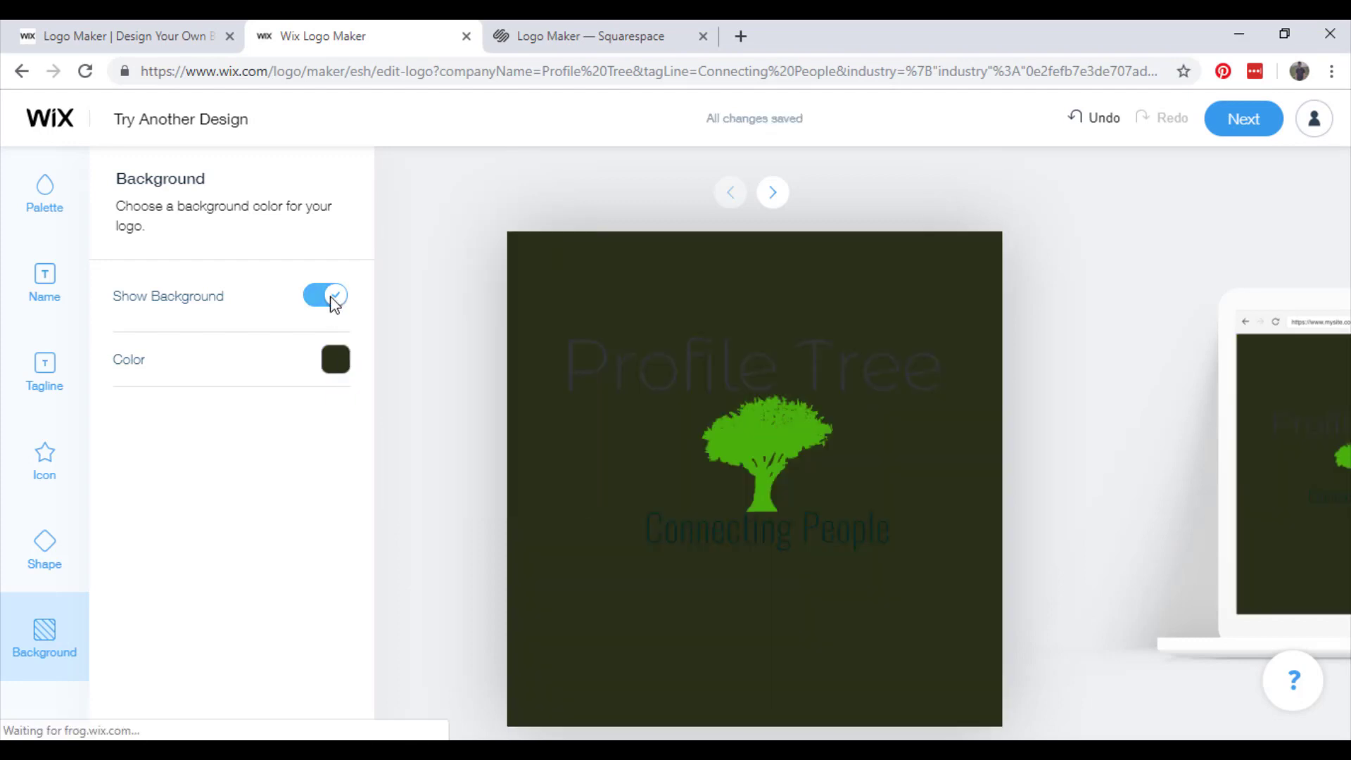
click(331, 303)
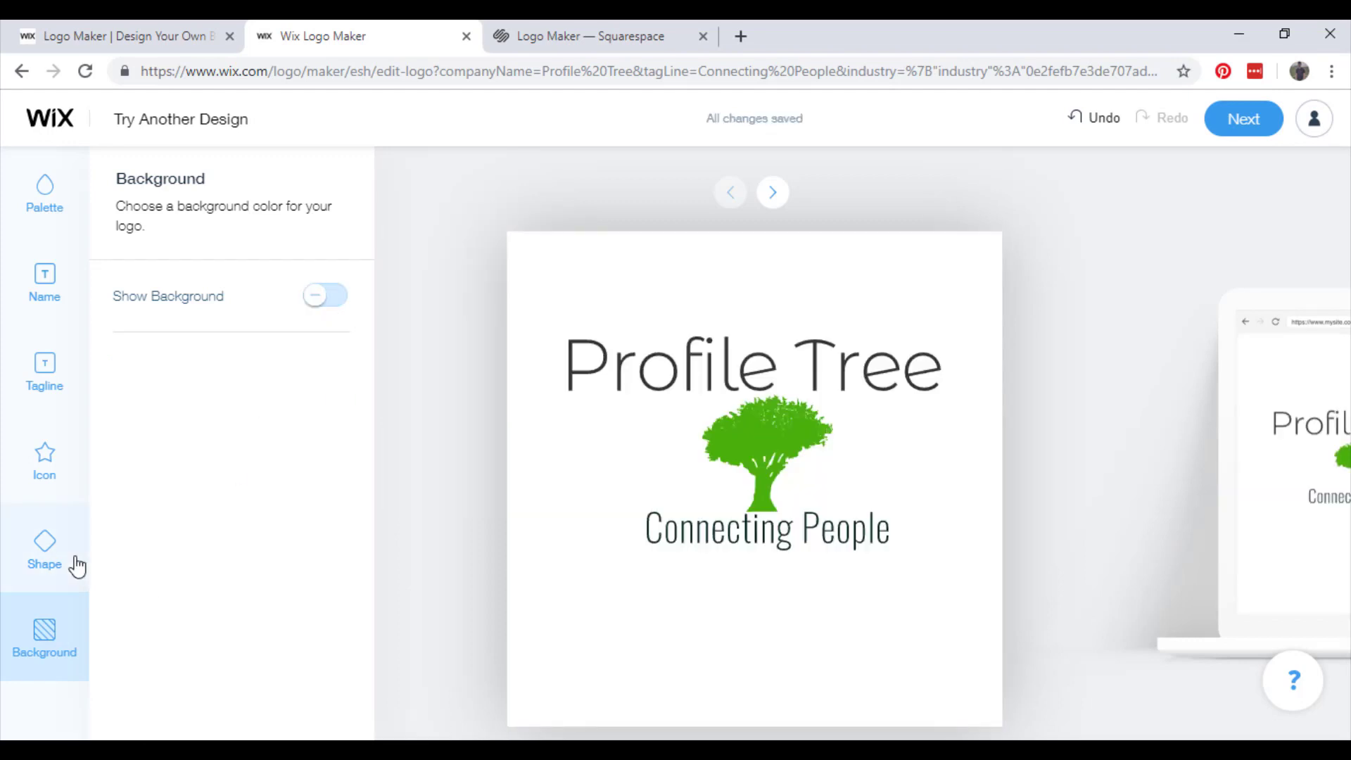
Step: Try a square shape behind the logo in dark green #354313 and grey #afb1a4, and hide the shape again
click(62, 541)
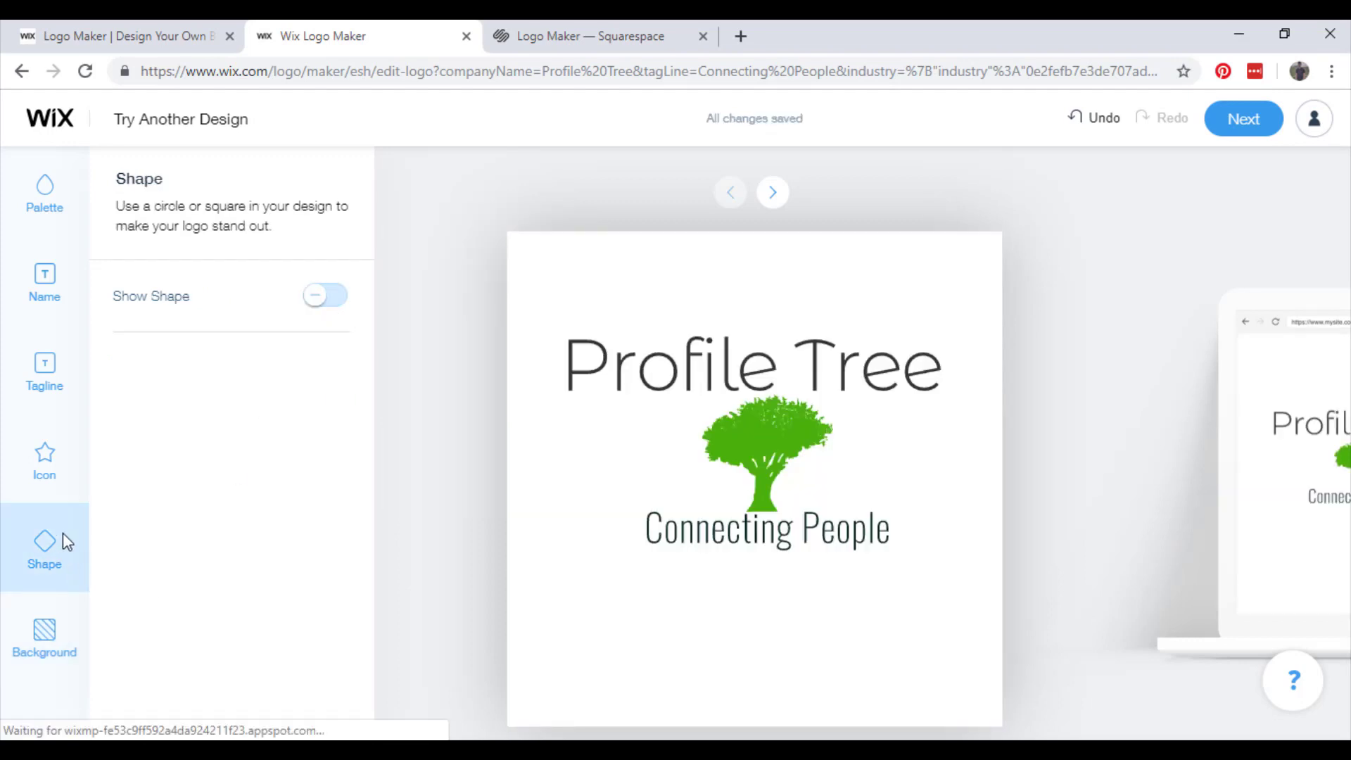
click(328, 299)
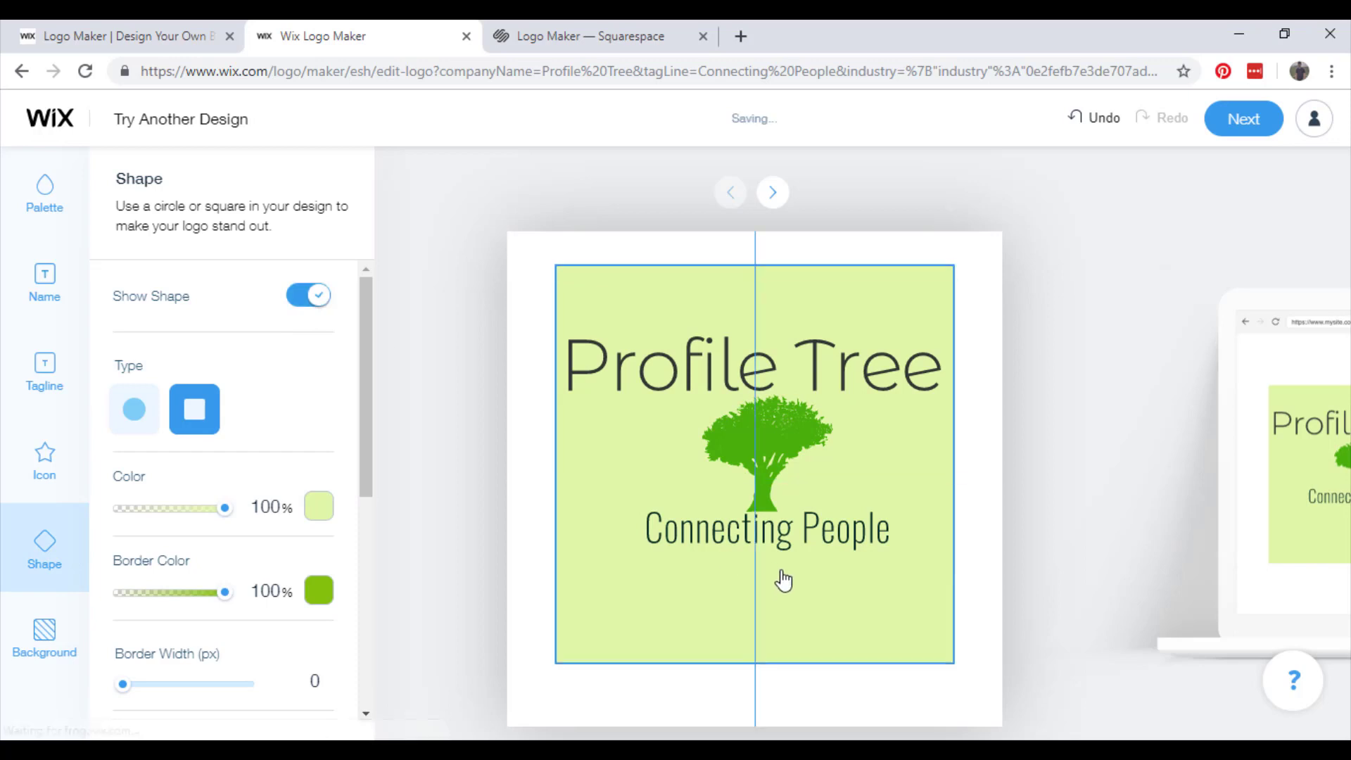
click(317, 510)
click(515, 431)
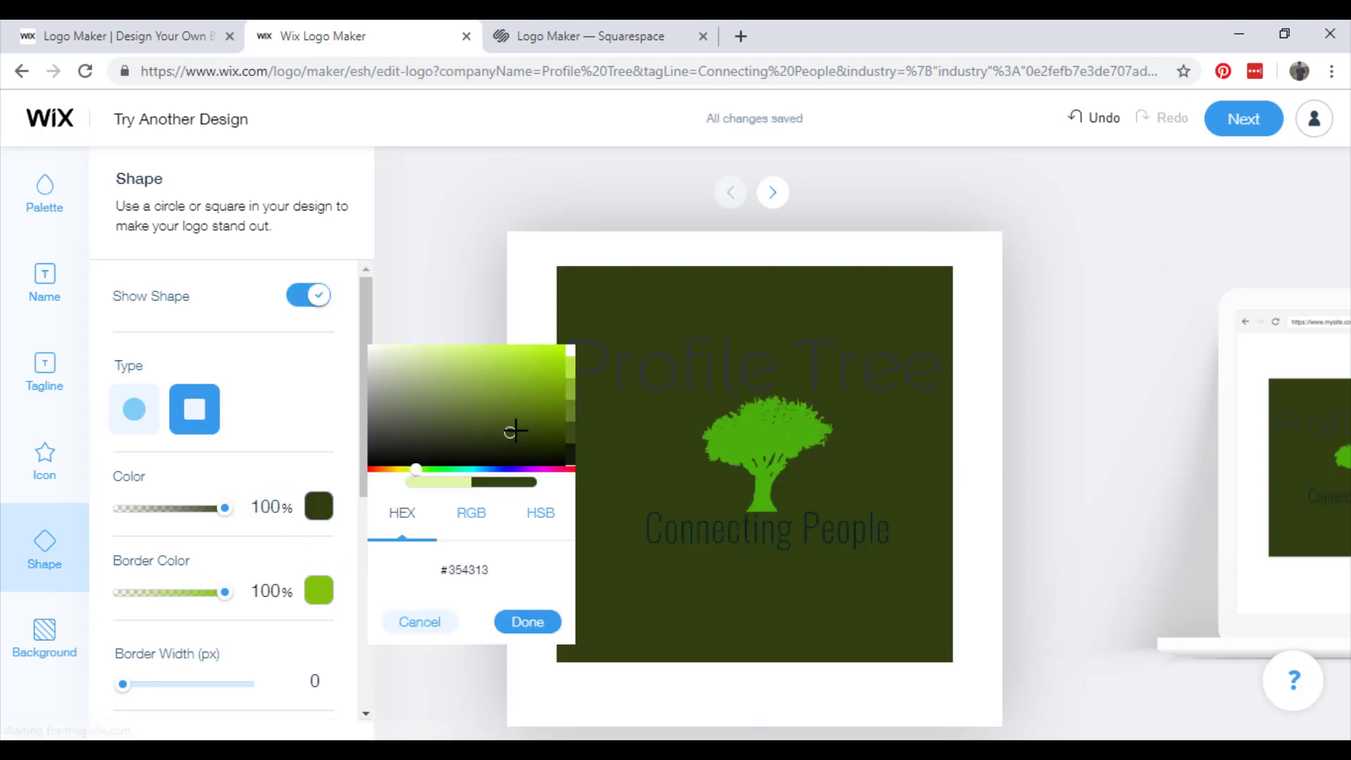
mouse_move(515, 431)
mouse_down()
mouse_move(514, 419)
mouse_move(422, 447)
mouse_move(380, 381)
mouse_up()
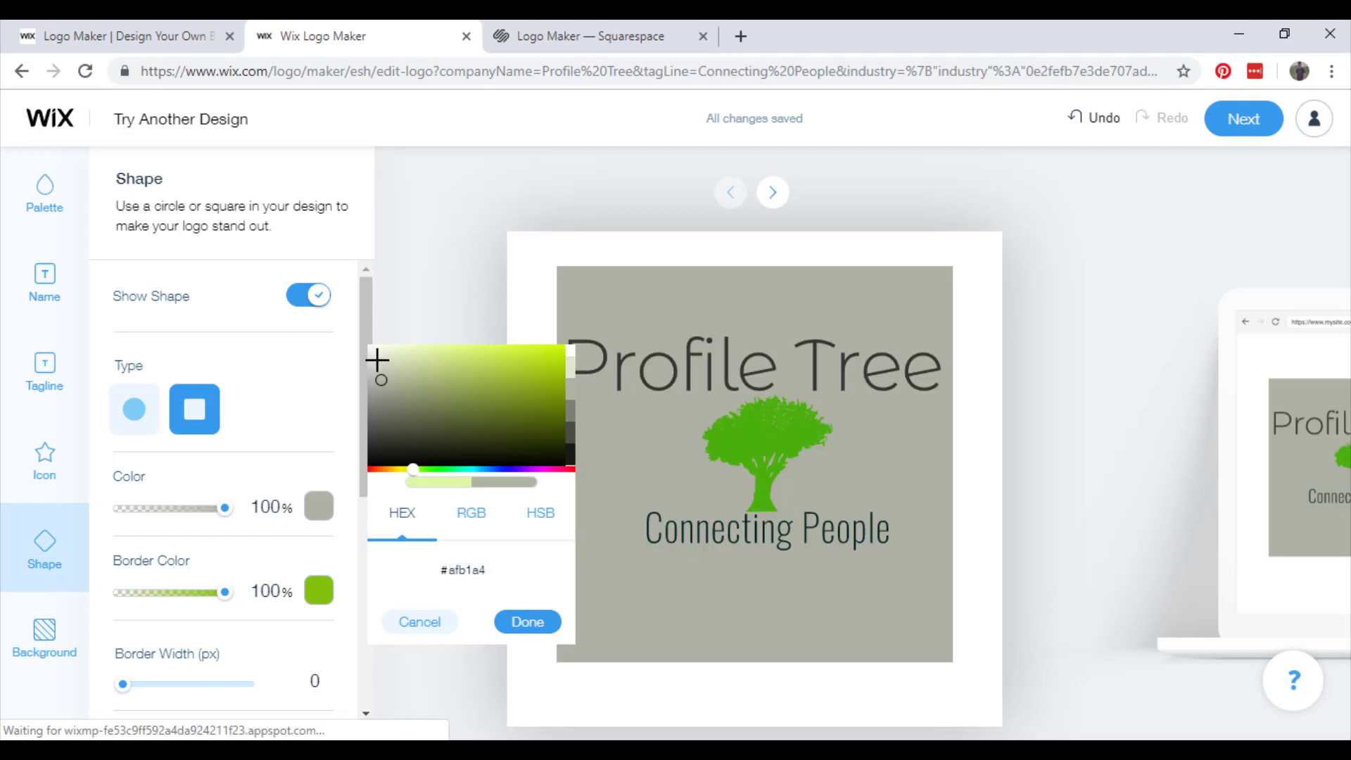
click(315, 300)
click(316, 295)
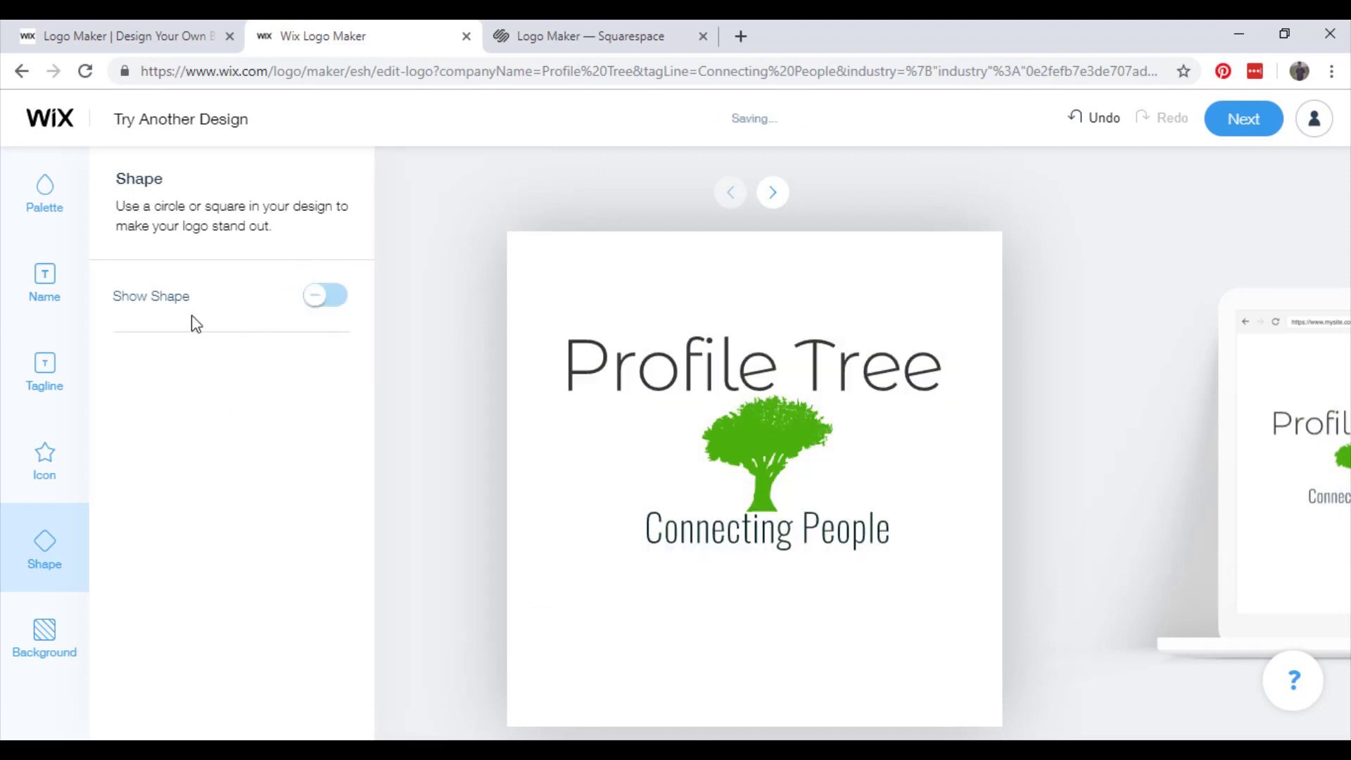
Step: Try the Blue Lagoon and Bold Charcoal palettes on the logo and apply the Green Legacy palette
click(56, 310)
click(55, 211)
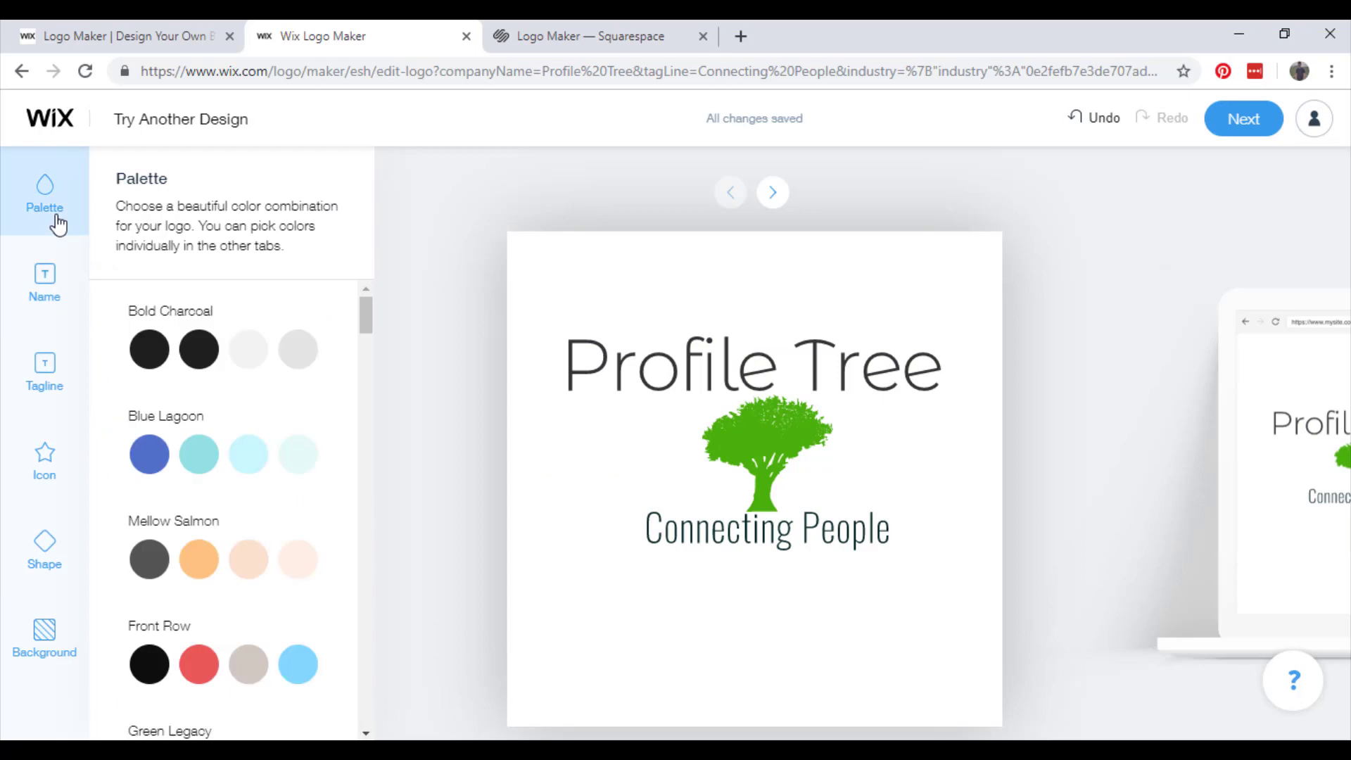
click(154, 460)
click(159, 352)
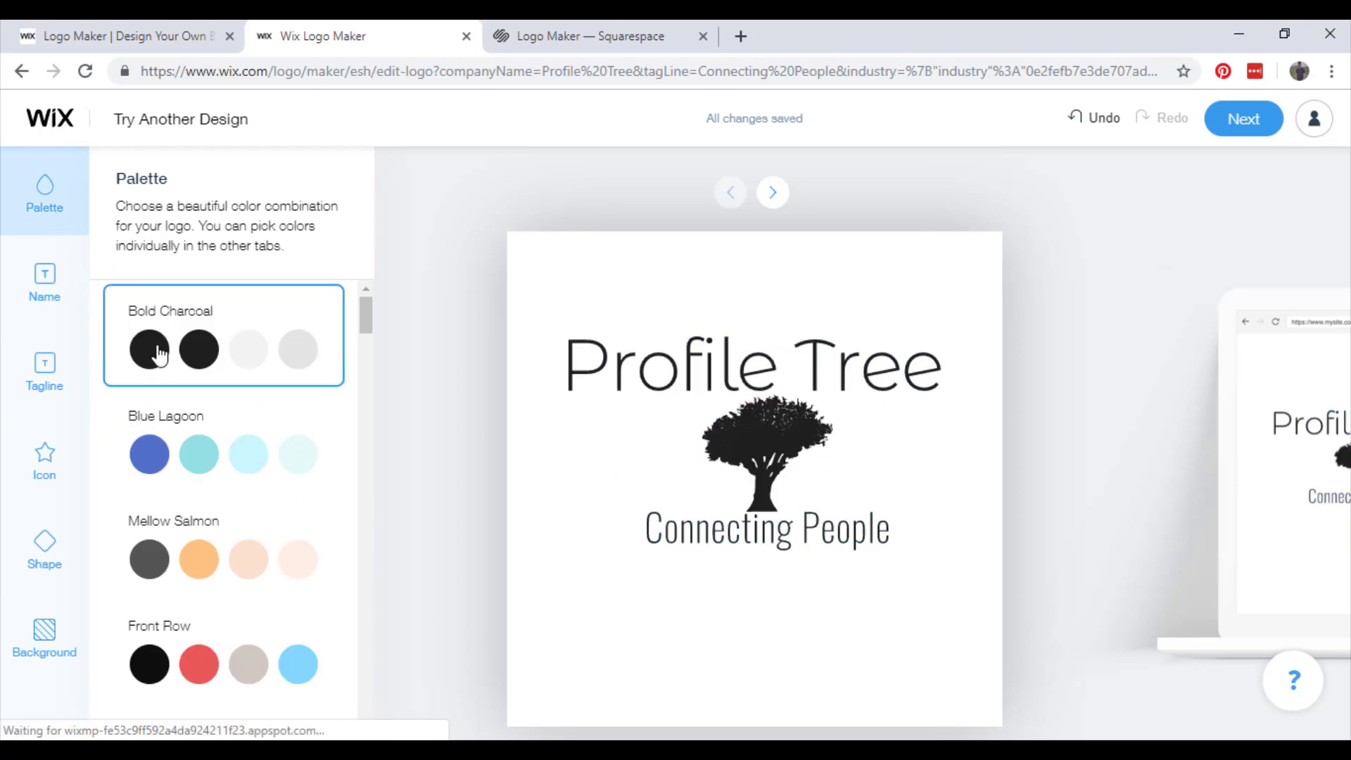
scroll(282, 527, down, 1)
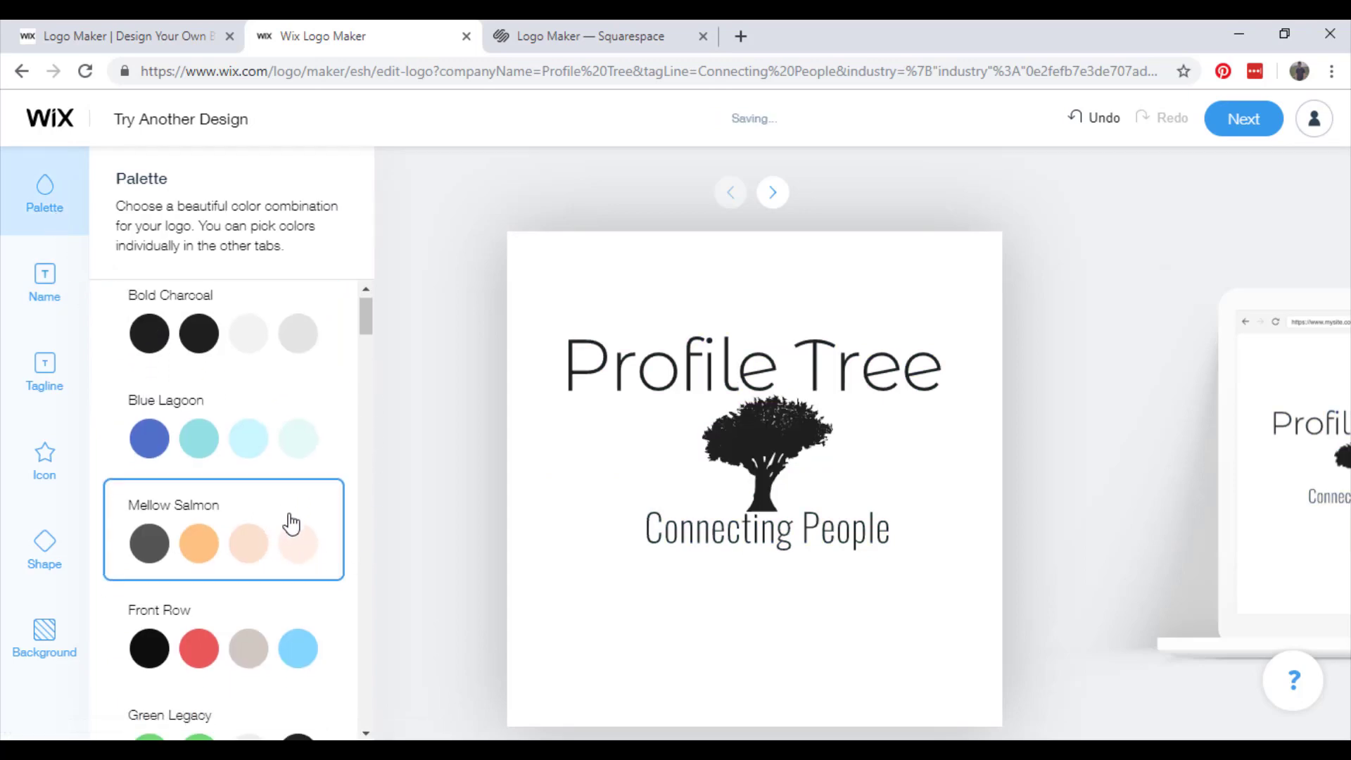
scroll(246, 538, down, 3)
click(148, 587)
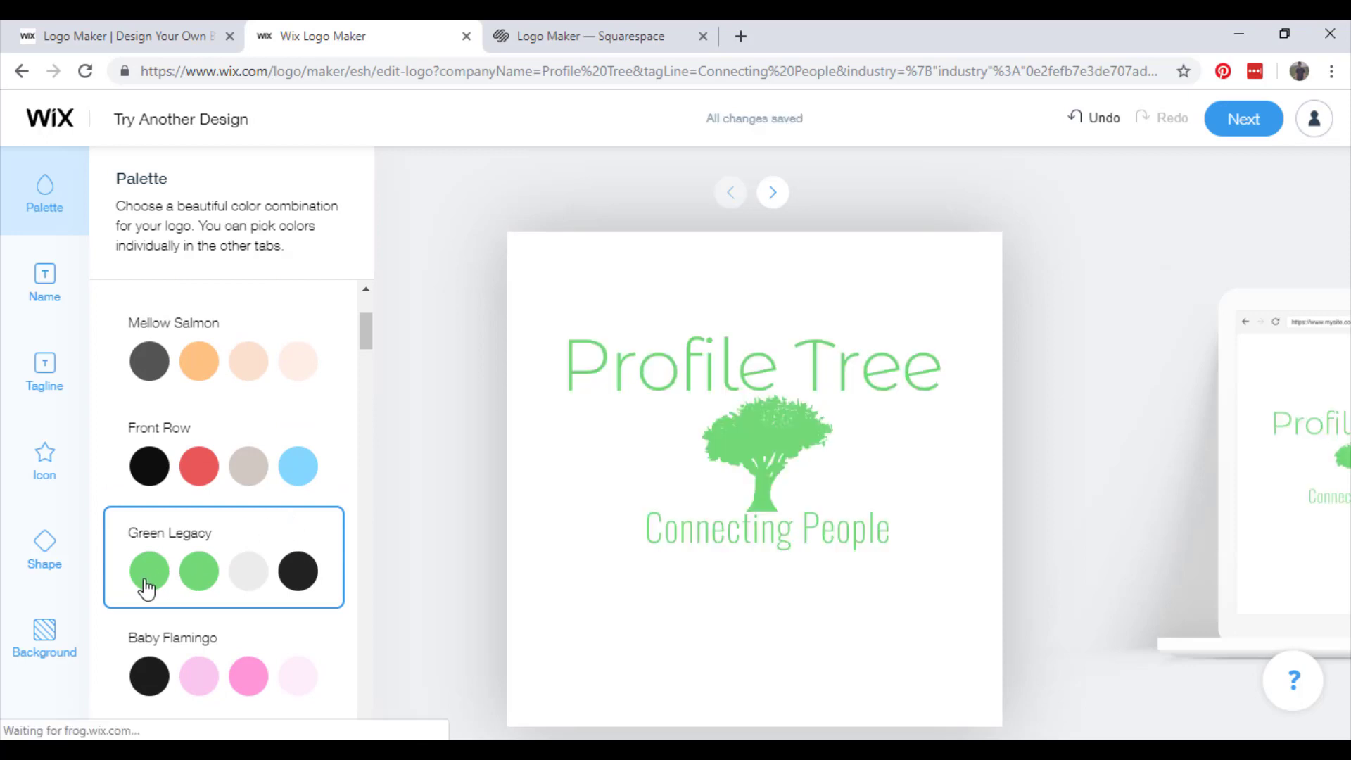
Step: Proceed from the editor to the Wix logo offers and compare them with the download options in the Squarespace tab
click(56, 358)
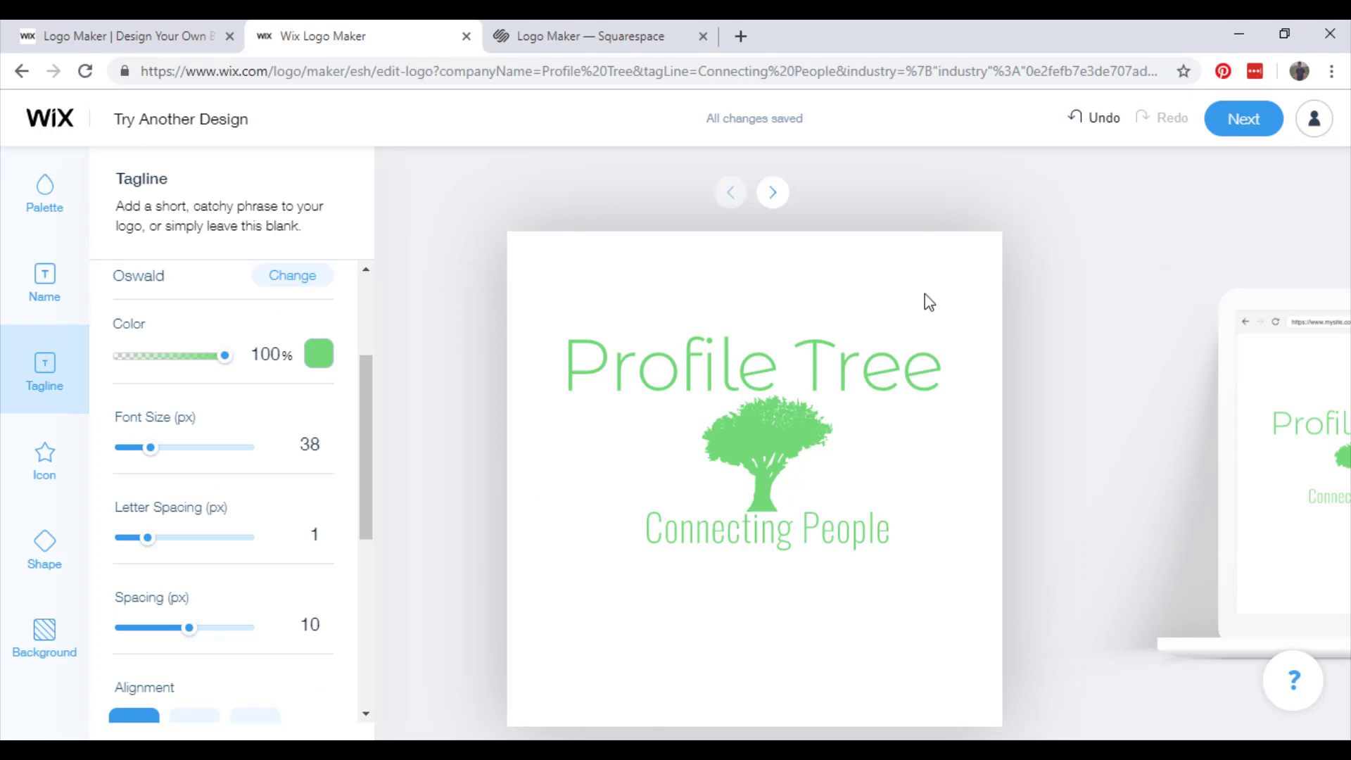
click(1243, 139)
click(1255, 133)
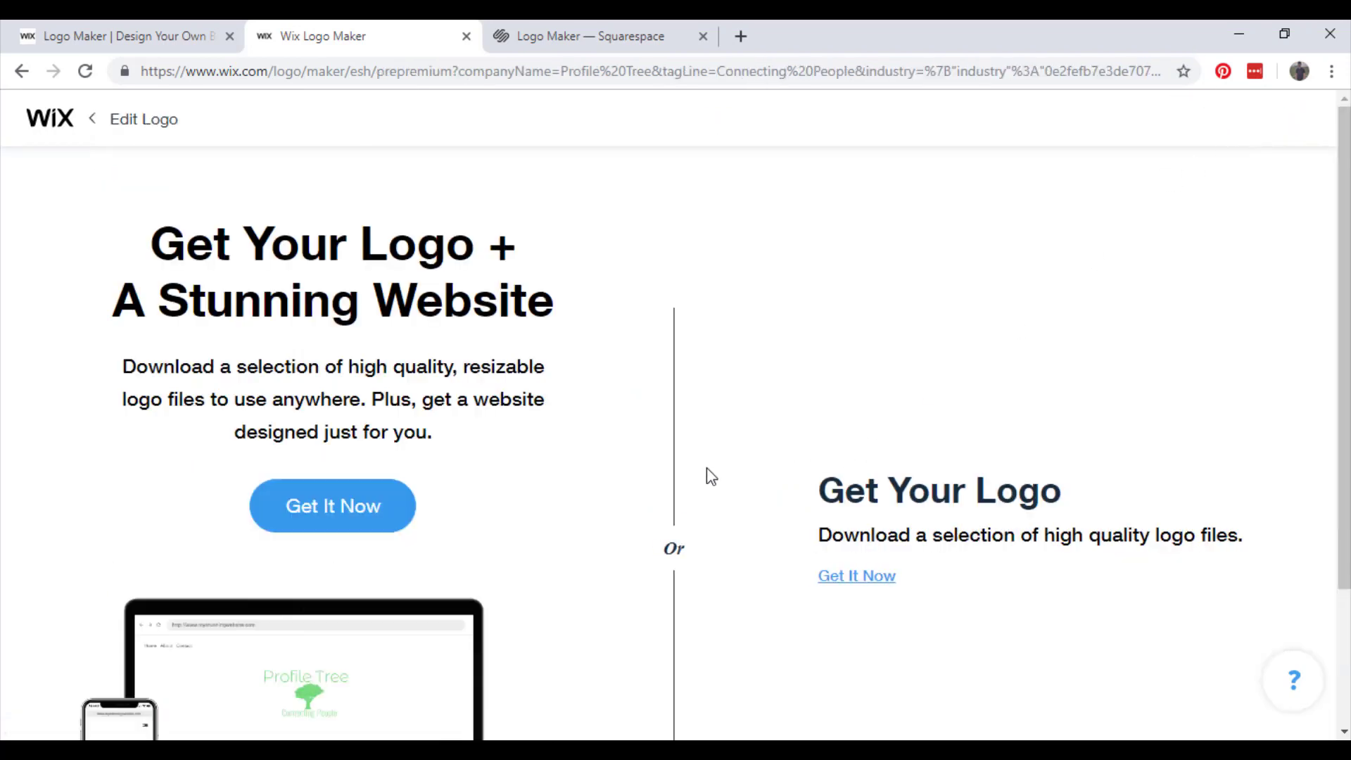
scroll(711, 477, down, 2)
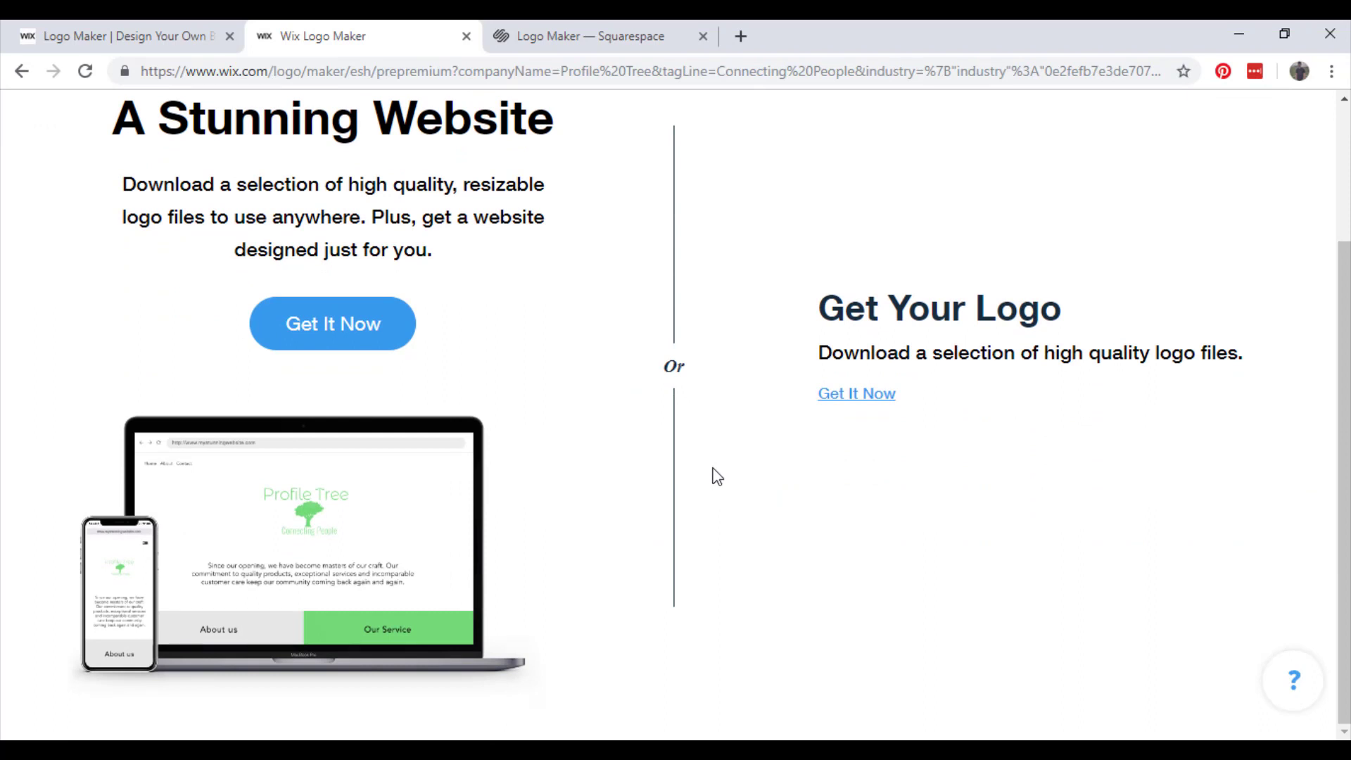
click(622, 46)
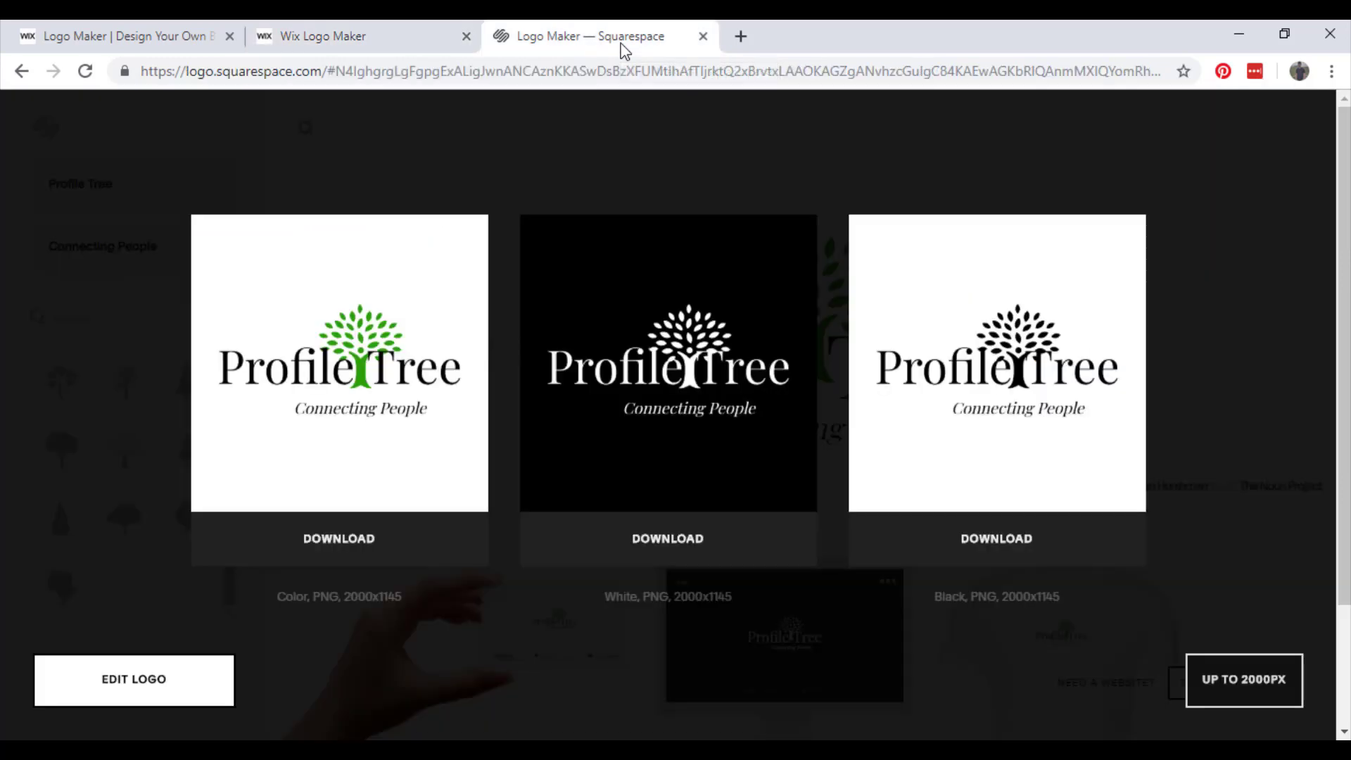
click(378, 44)
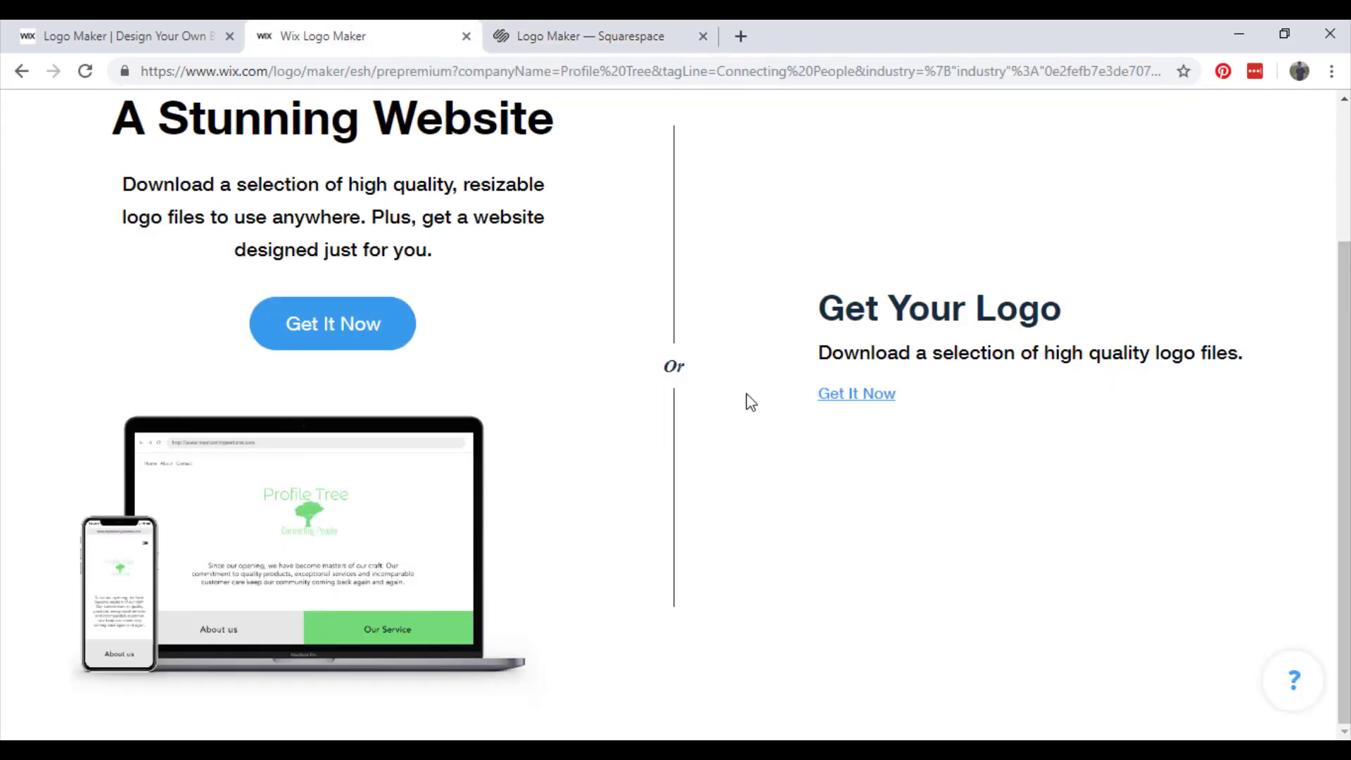
Step: Open the logo-only offer and examine the prices and included files of the Advanced and Basic plans
click(865, 399)
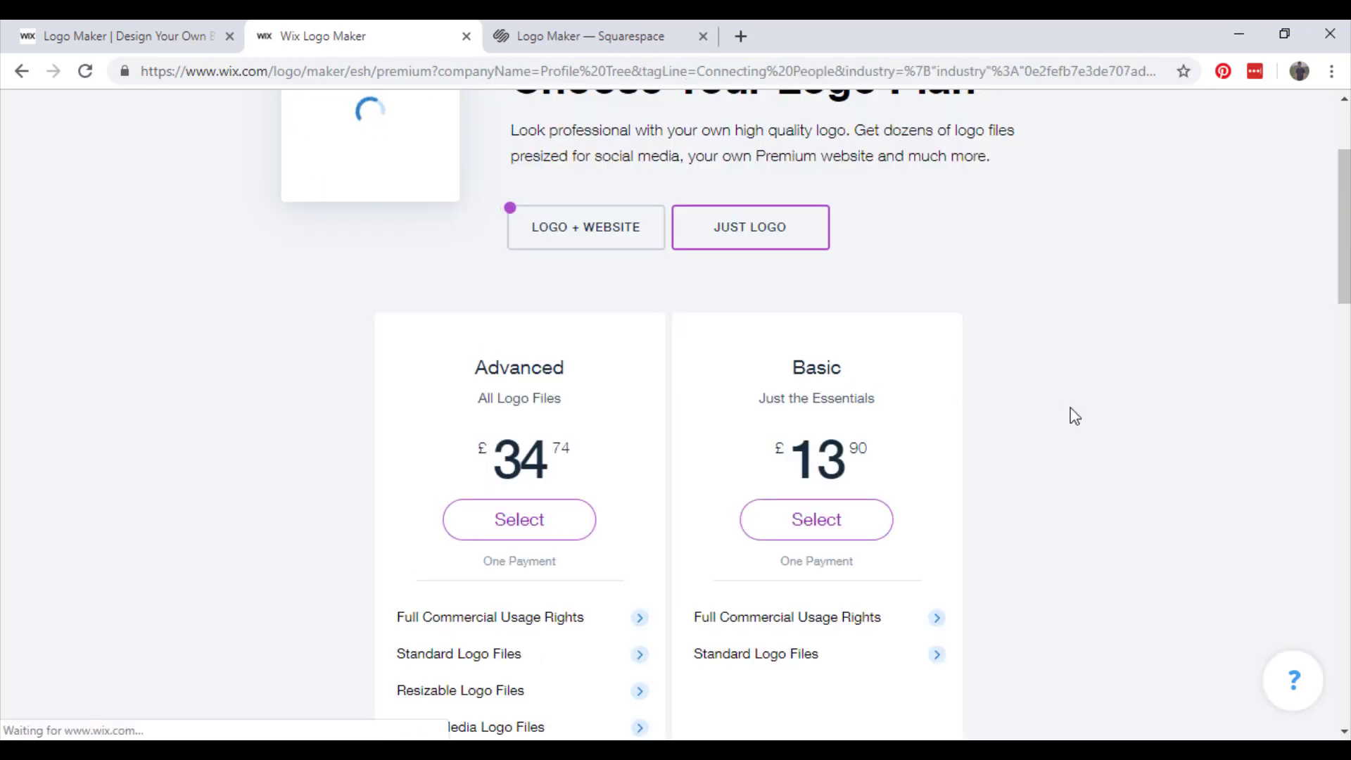
scroll(1104, 514, down, 2)
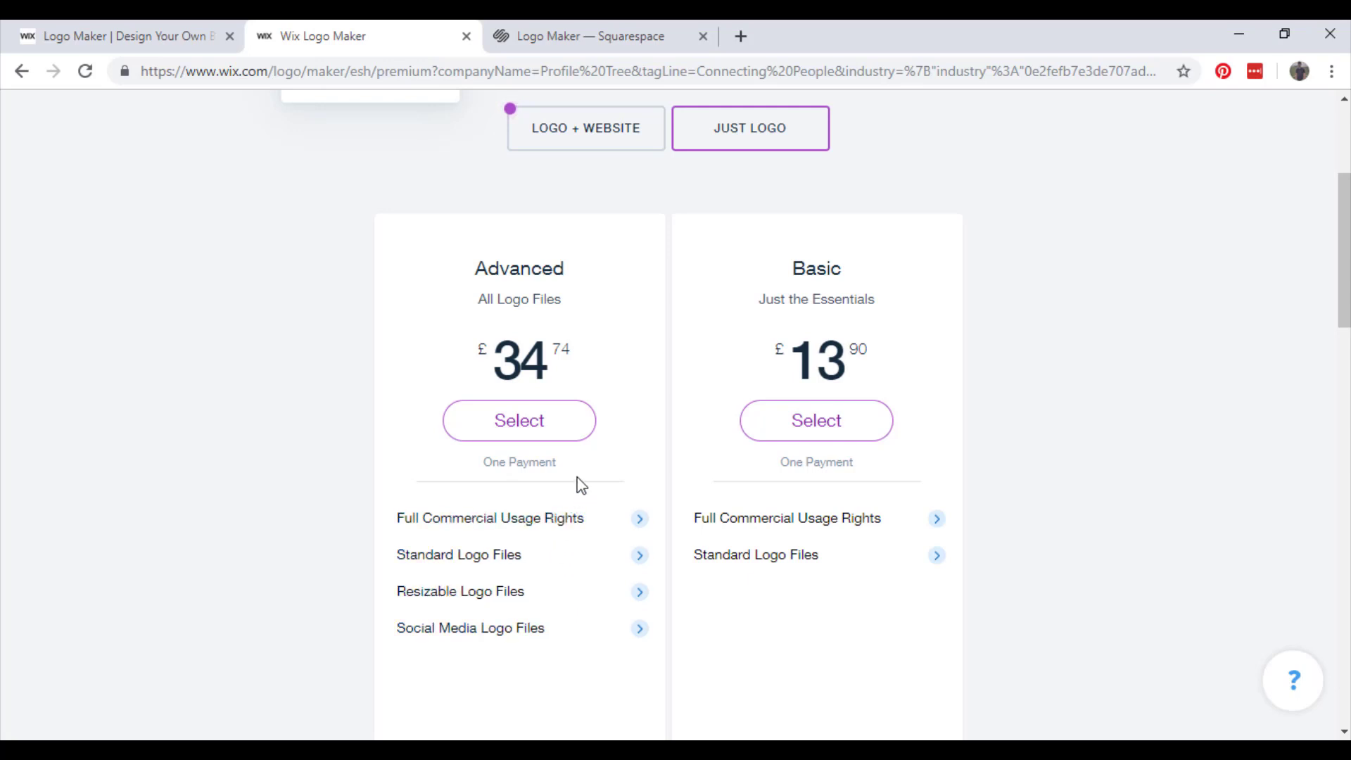
scroll(579, 482, up, 4)
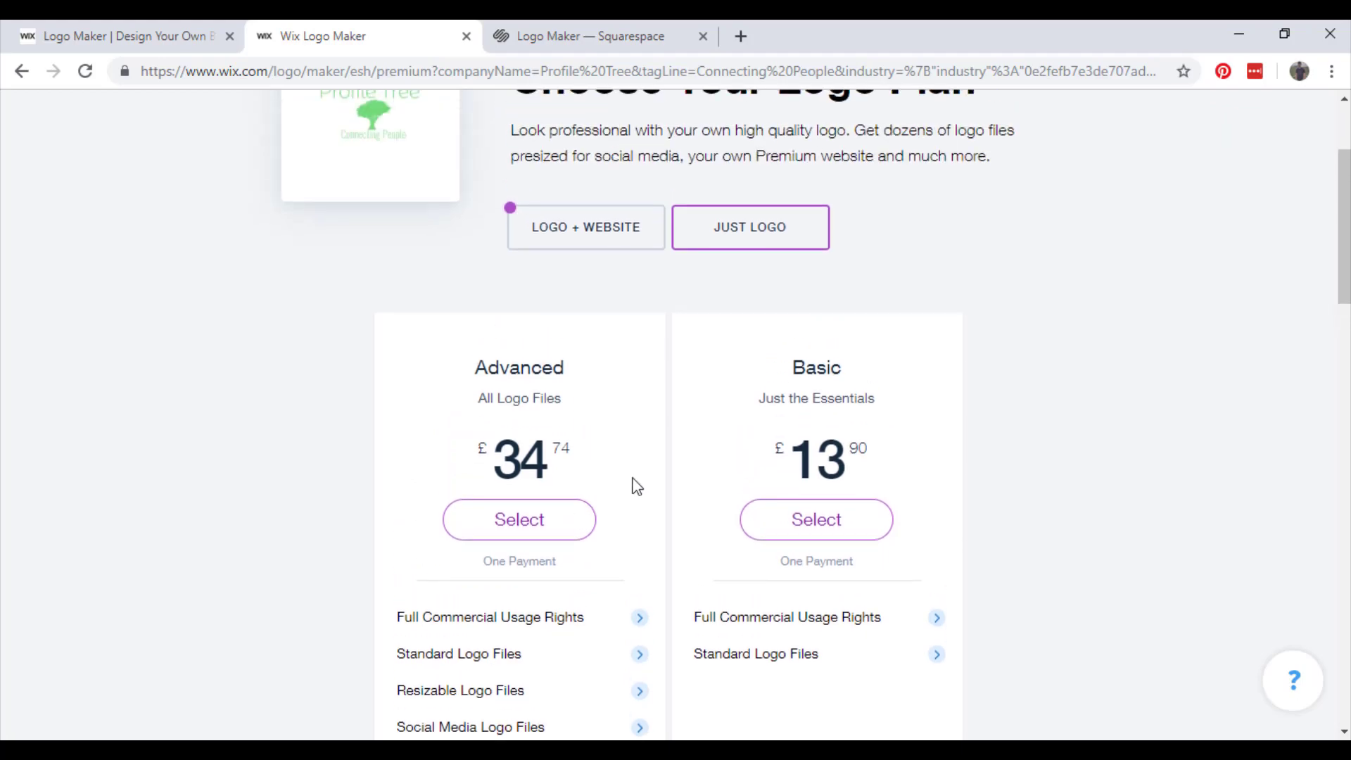